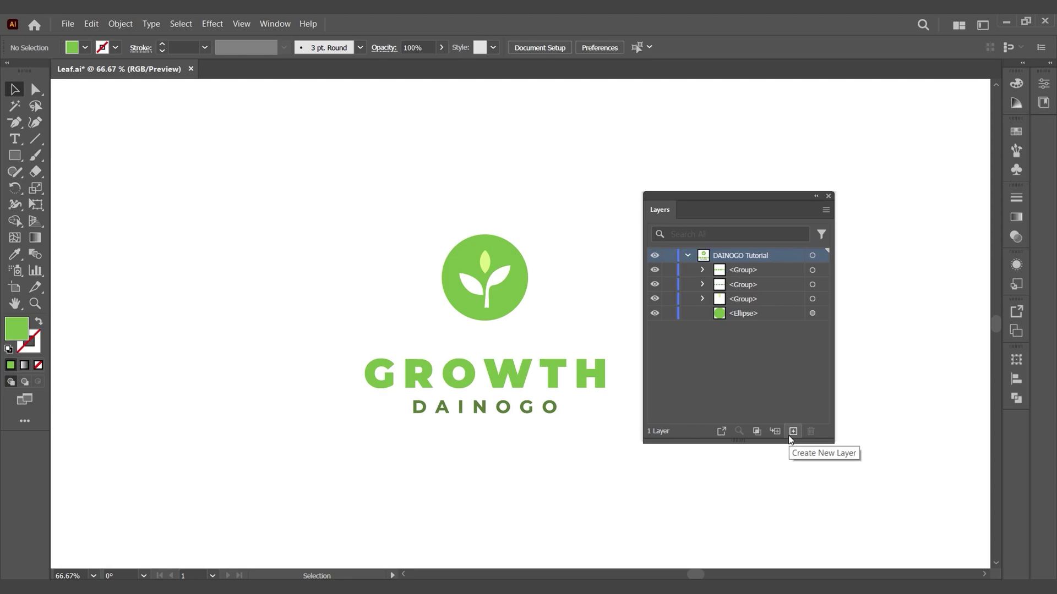
Step: Create a new layer named GROWTH and move the GROWTH lettering group into it
{"action": "double_click", "coordinate": [722, 255]}
{"action": "type", "text": "GROWTH"}
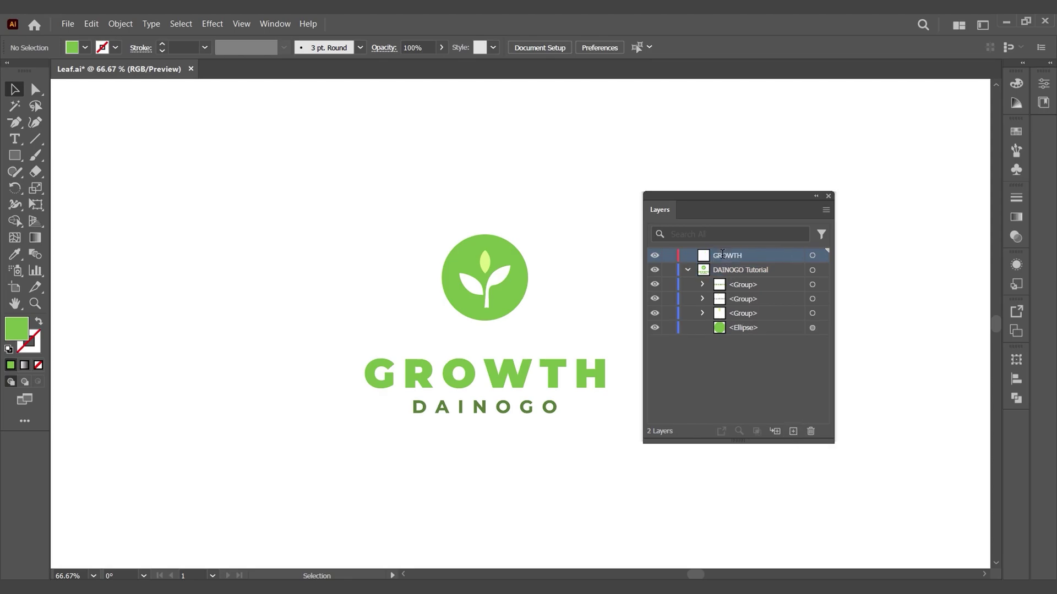
{"action": "left_click", "coordinate": [738, 285]}
{"action": "left_click_drag", "start_coordinate": [738, 286], "coordinate": [738, 256]}
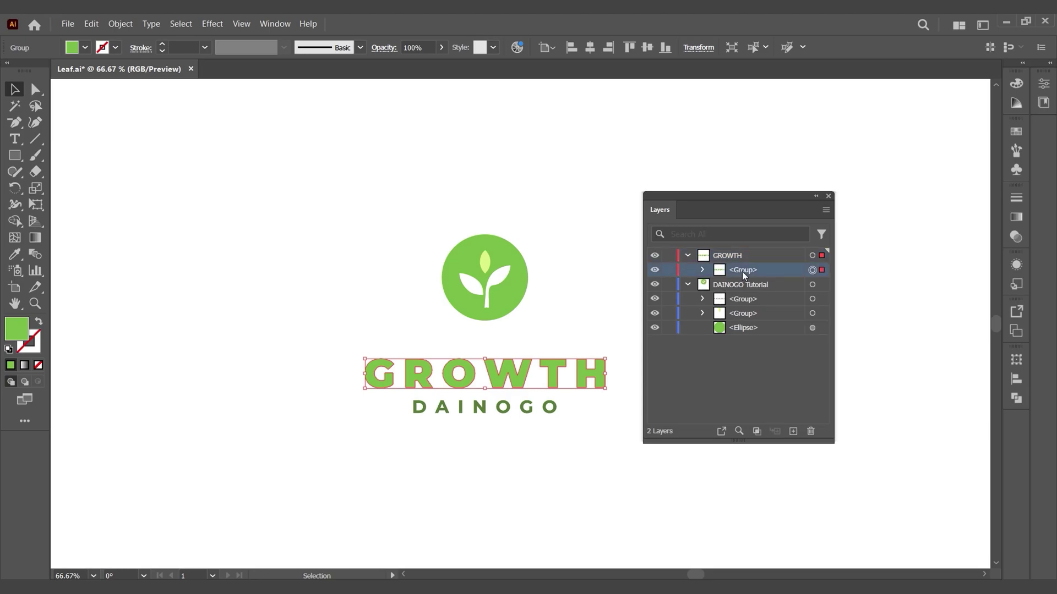
Step: Ungroup the GROWTH lettering into separate letter paths and collapse its layer
{"action": "right_click", "coordinate": [541, 376]}
{"action": "left_click", "coordinate": [578, 251]}
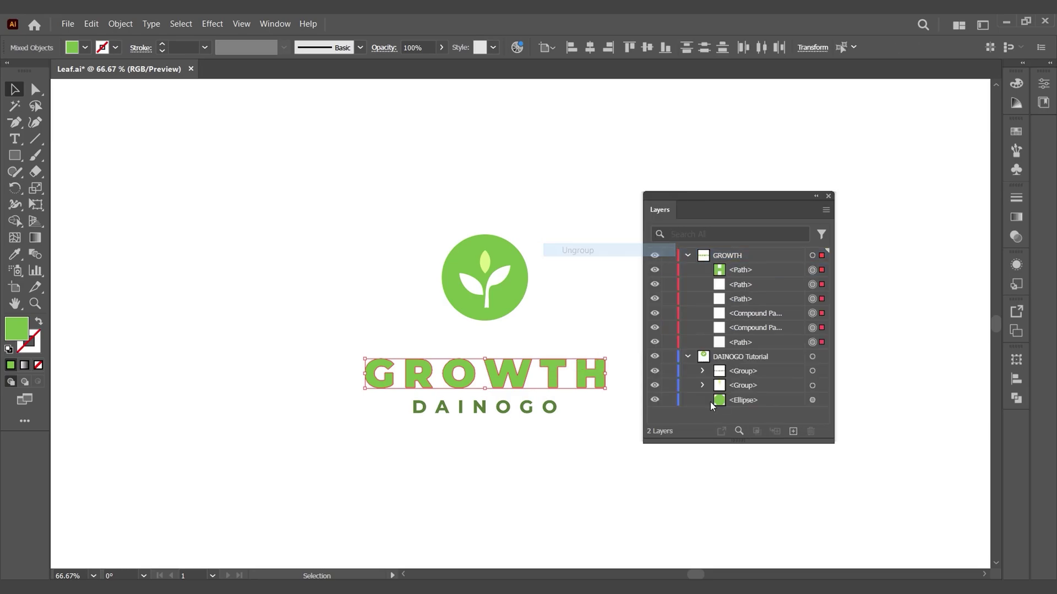
{"action": "left_click", "coordinate": [687, 255]}
Step: Add a layer named DAINOGO directly above the DAINOGO Tutorial layer
{"action": "left_click", "coordinate": [738, 285]}
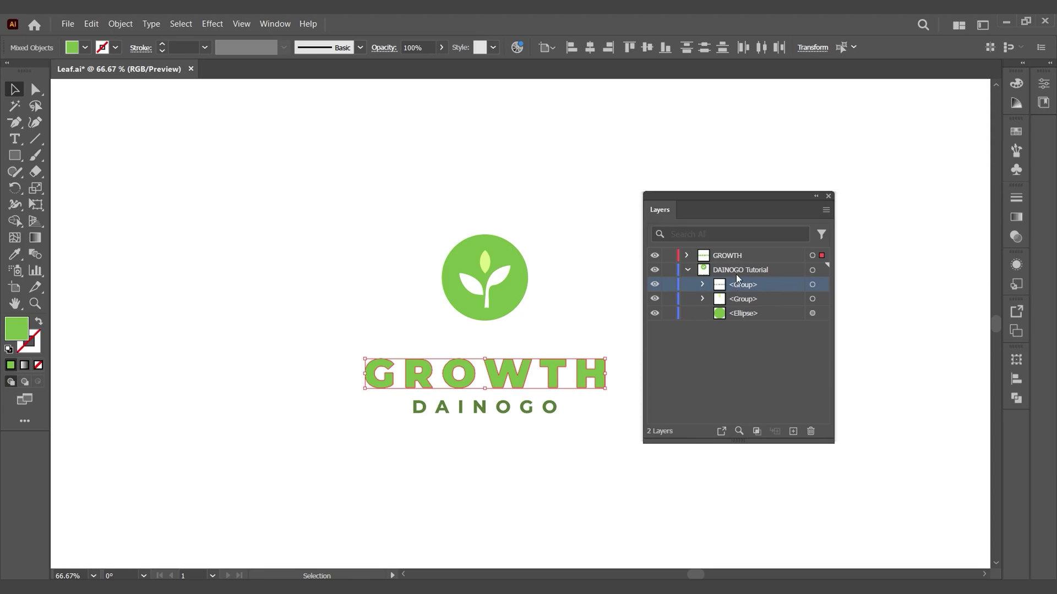
{"action": "left_click", "coordinate": [747, 275]}
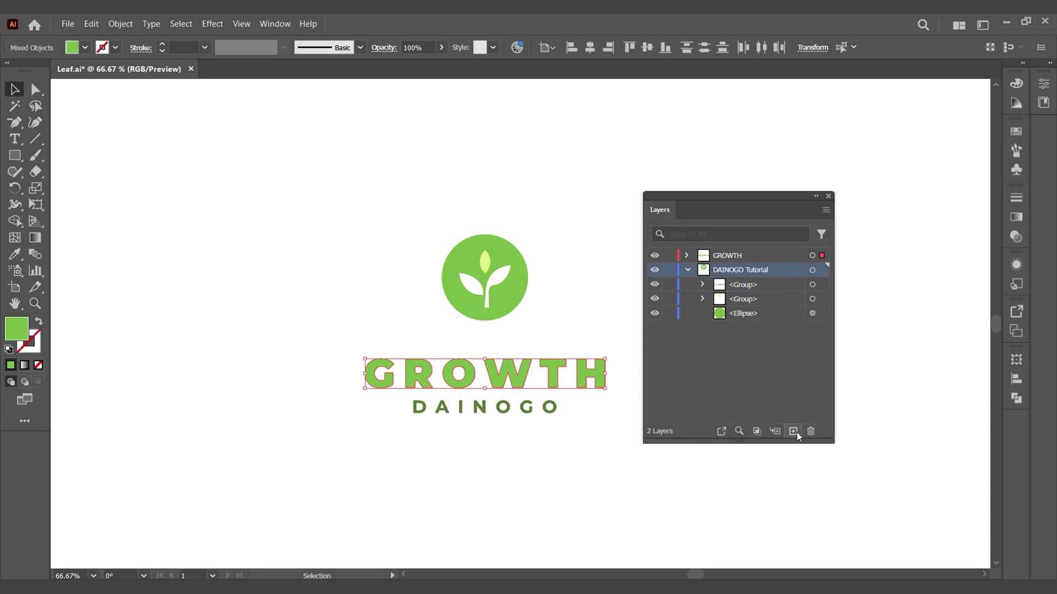
{"action": "left_click", "coordinate": [793, 431]}
{"action": "double_click", "coordinate": [723, 270]}
{"action": "type", "text": "DAINOGO"}
{"action": "key", "text": "Return"}
Step: Ungroup the DAINOGO lettering and move its letter paths into the DAINOGO layer
{"action": "left_click", "coordinate": [759, 301]}
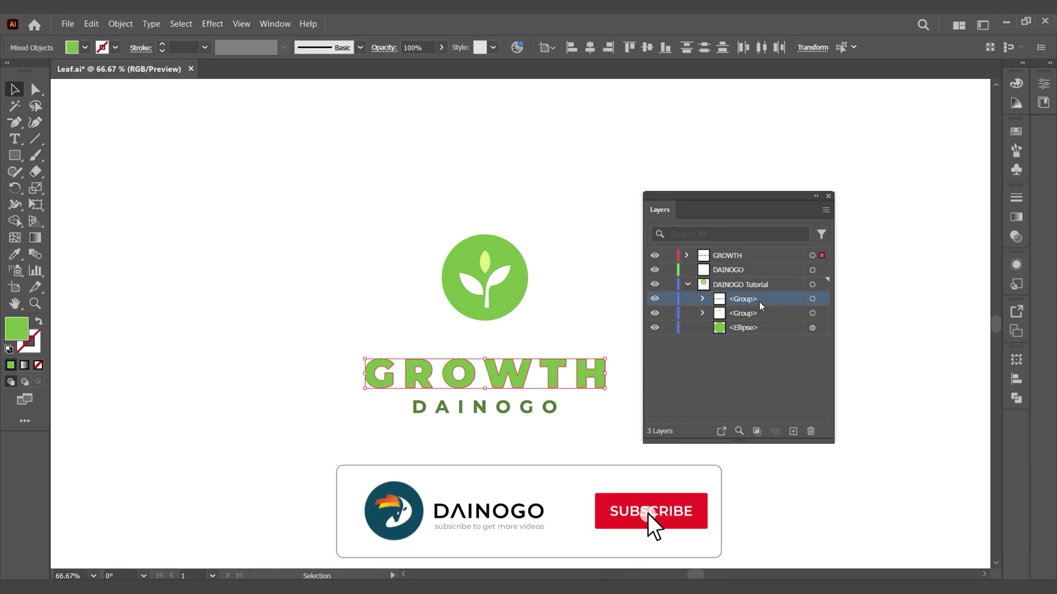
{"action": "left_click", "coordinate": [550, 407]}
{"action": "right_click", "coordinate": [550, 407]}
{"action": "left_click", "coordinate": [579, 282]}
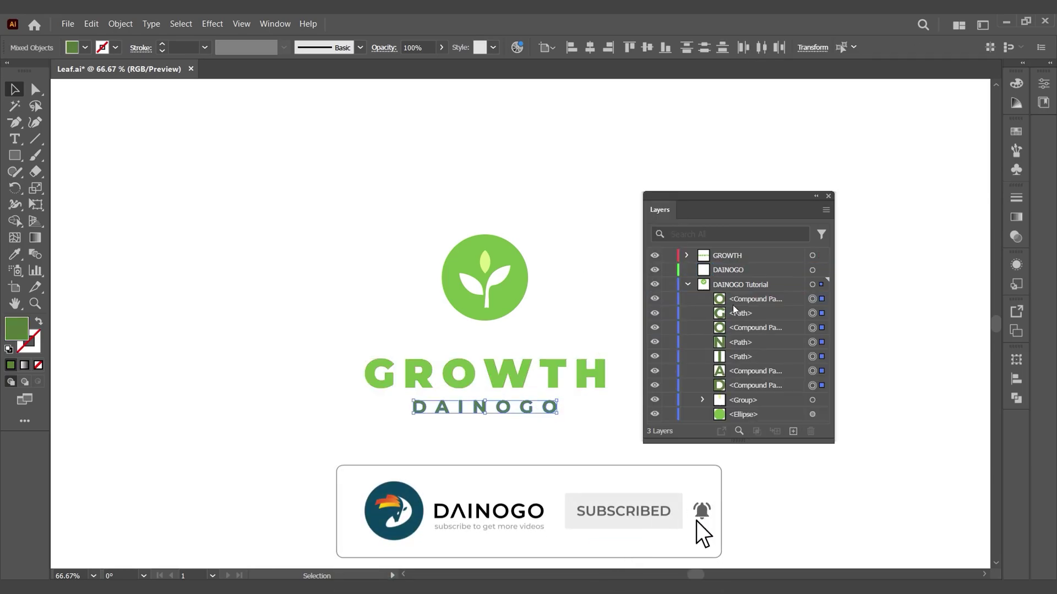
{"action": "left_click_drag", "start_coordinate": [769, 302], "coordinate": [747, 272]}
Step: Add a layer named Leaf directly above the DAINOGO Tutorial layer
{"action": "left_click", "coordinate": [739, 303]}
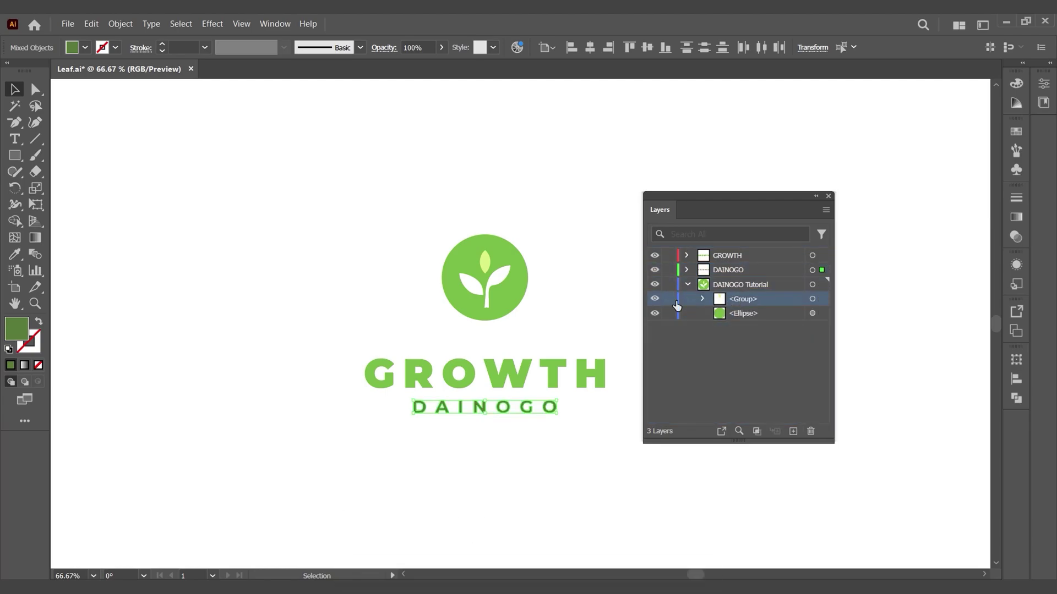
{"action": "left_click", "coordinate": [746, 288]}
{"action": "left_click", "coordinate": [793, 432]}
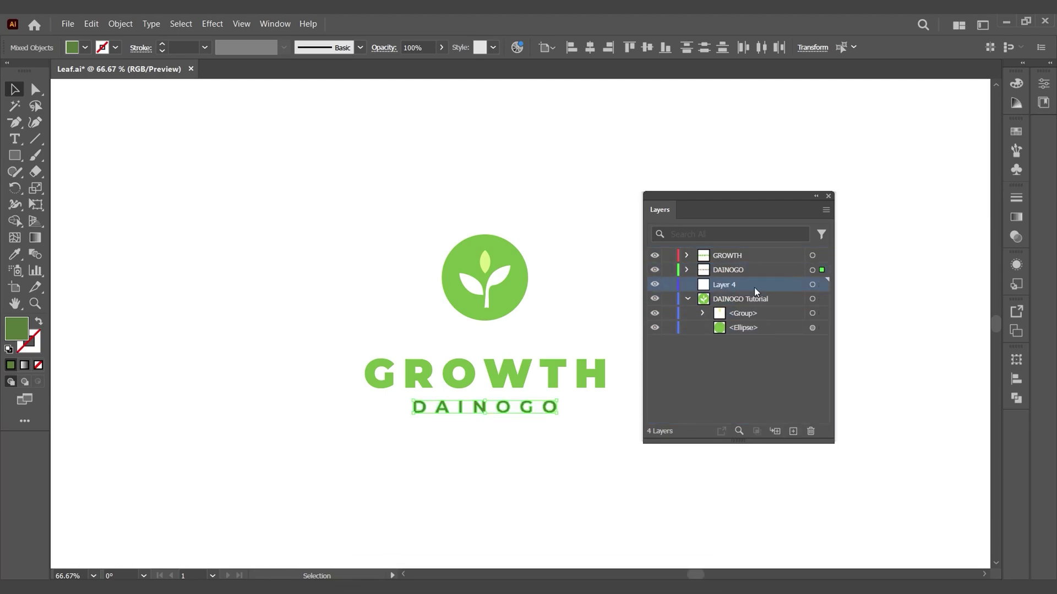
{"action": "double_click", "coordinate": [721, 286]}
{"action": "type", "text": "Leaf"}
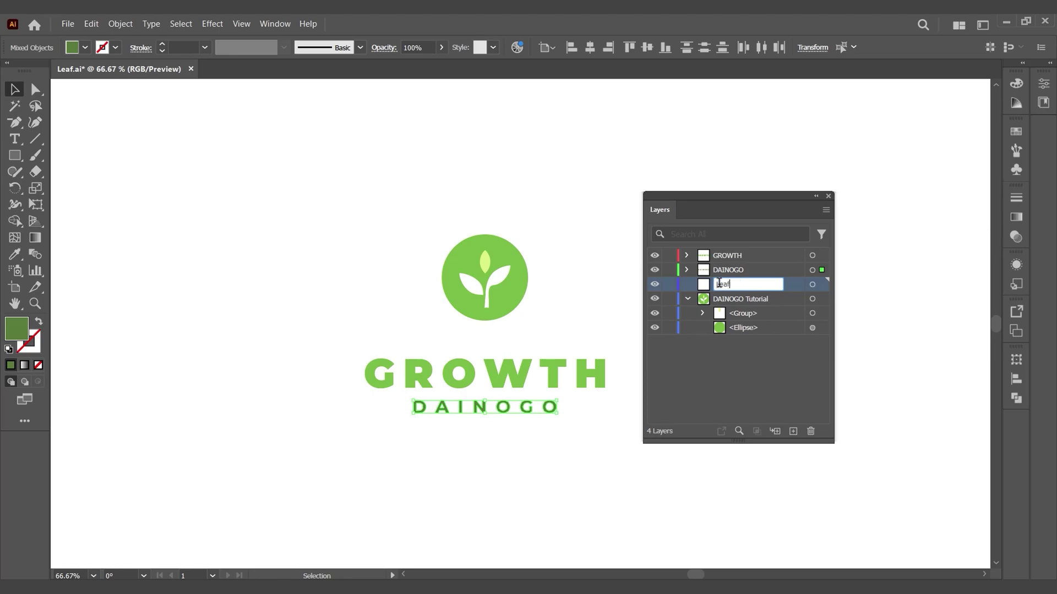
{"action": "key", "text": "Return"}
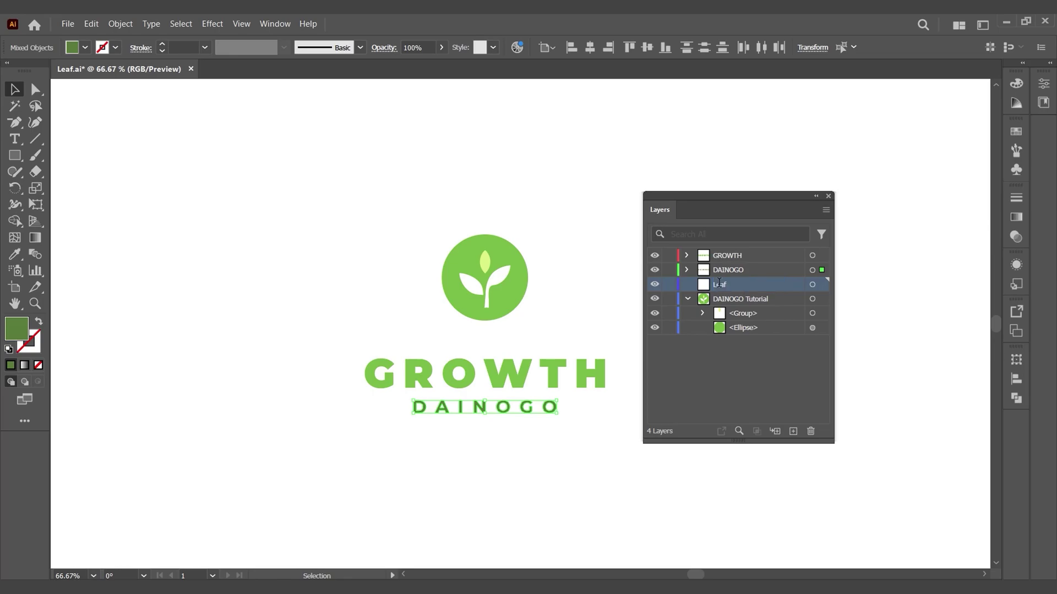
Step: Ungroup the leaf artwork in the green circle and move its three paths into the Leaf layer
{"action": "left_click", "coordinate": [730, 314]}
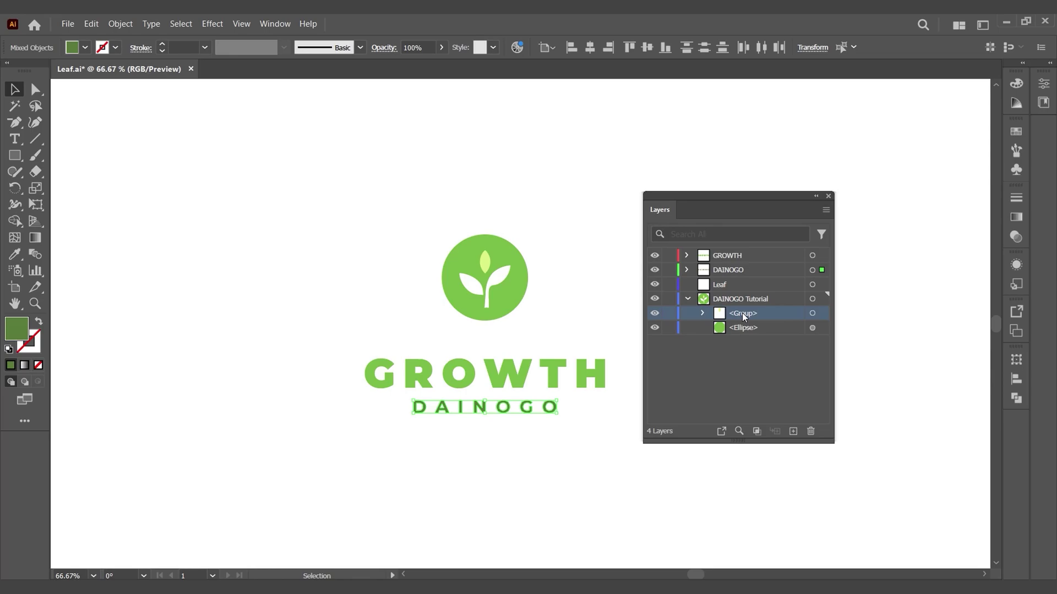
{"action": "right_click", "coordinate": [500, 280]}
{"action": "left_click", "coordinate": [545, 435]}
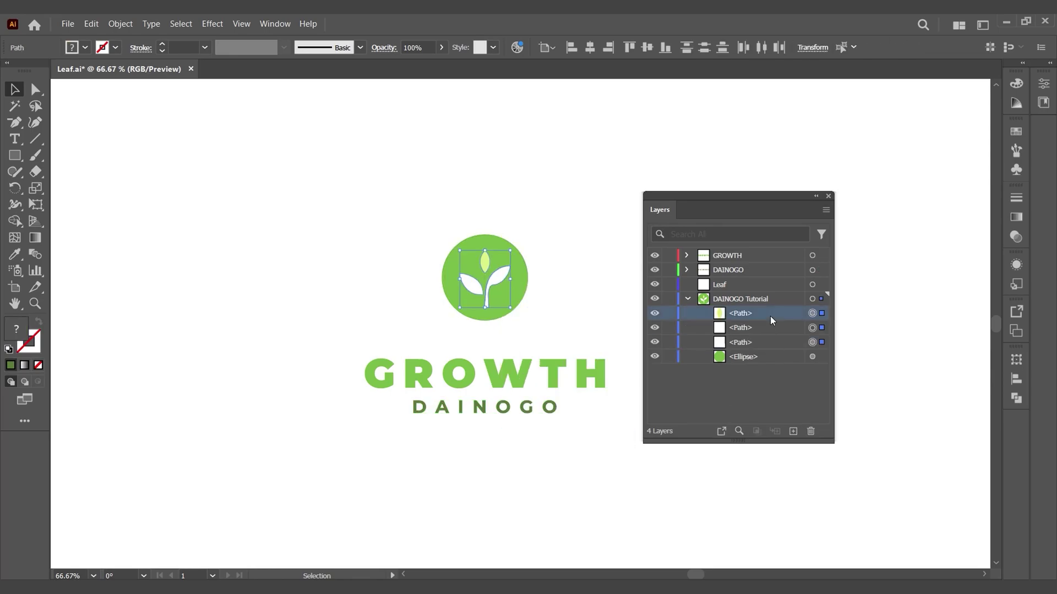
{"action": "left_click", "coordinate": [766, 342], "text": "shift"}
{"action": "left_click_drag", "start_coordinate": [767, 342], "coordinate": [732, 285]}
Step: Rename the DAINOGO Tutorial layer as Circle and collapse it
{"action": "left_click", "coordinate": [757, 300]}
{"action": "double_click", "coordinate": [757, 300]}
{"action": "type", "text": "E"}
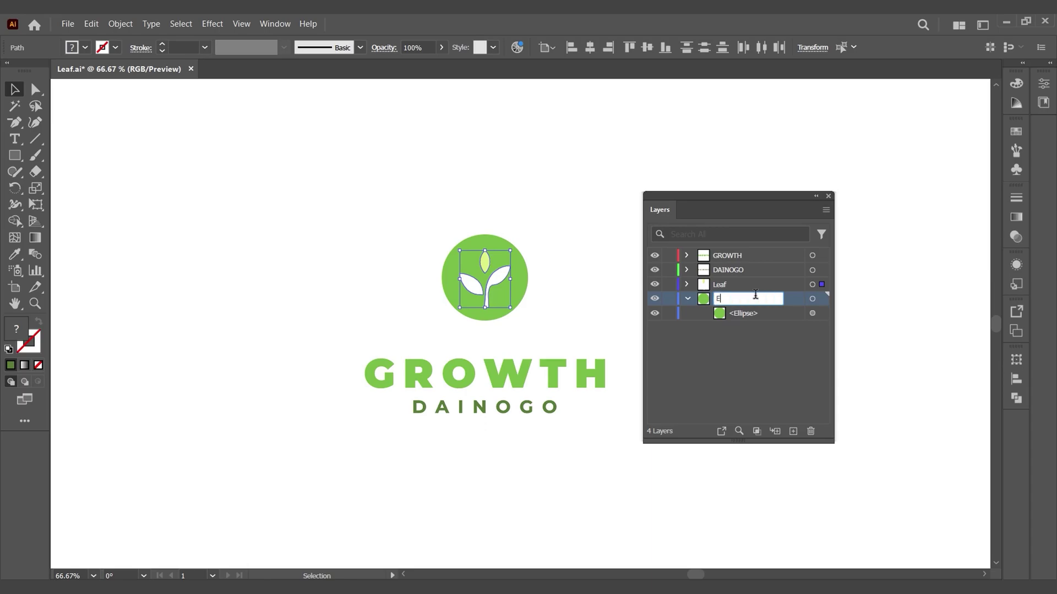
{"action": "type", "text": "ircle"}
{"action": "key", "text": "Return"}
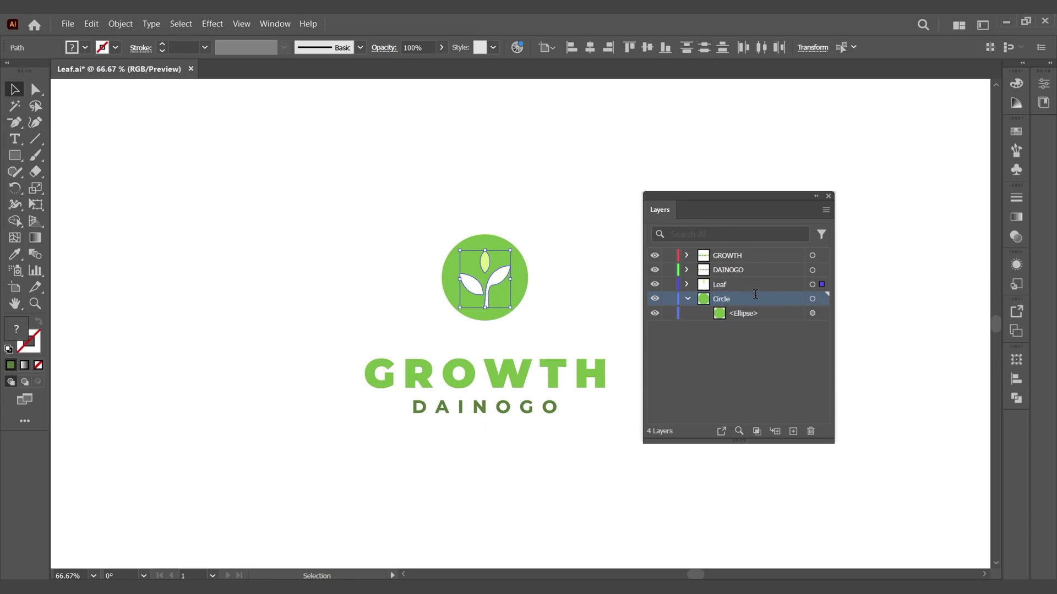
{"action": "left_click", "coordinate": [687, 299]}
Step: Deselect the logo artwork and save the Leaf.ai document
{"action": "left_click", "coordinate": [693, 285]}
{"action": "left_click", "coordinate": [598, 274]}
{"action": "key", "text": "ctrl+s"}
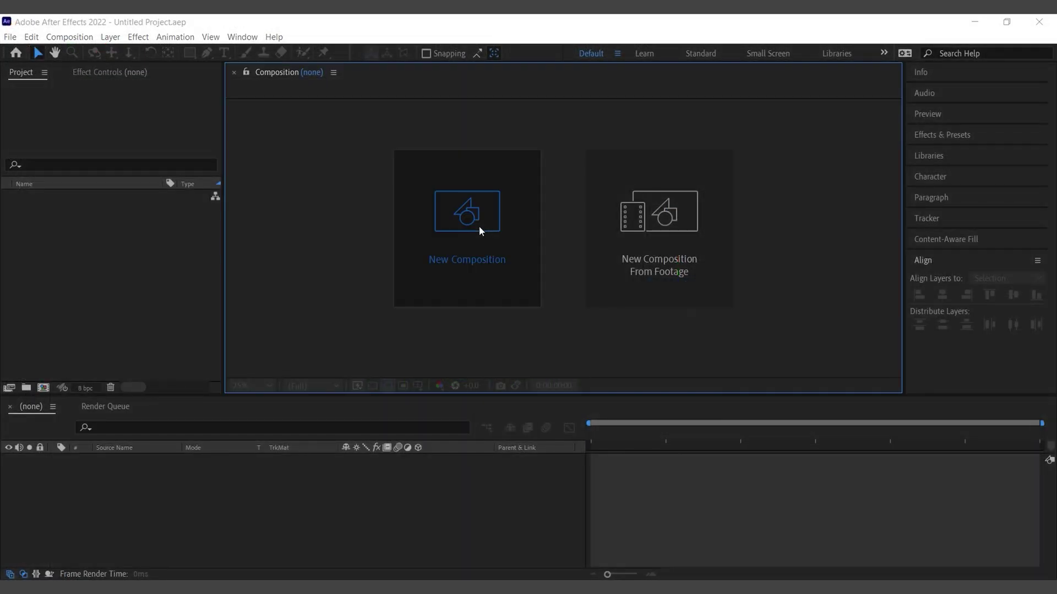
Step: Switch to After Effects and create a 1920 x 1080 composition named DAINOGO with a duration of 0;00;05;00
{"action": "left_click", "coordinate": [479, 227]}
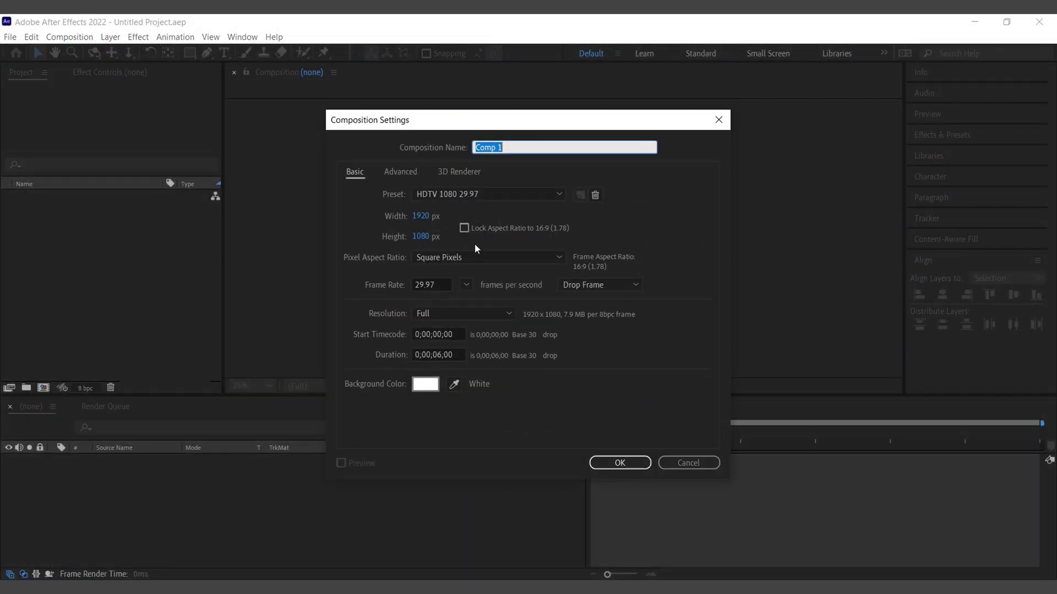
{"action": "left_click", "coordinate": [438, 355]}
{"action": "left_click_drag", "start_coordinate": [442, 354], "coordinate": [436, 353]}
{"action": "type", "text": "5"}
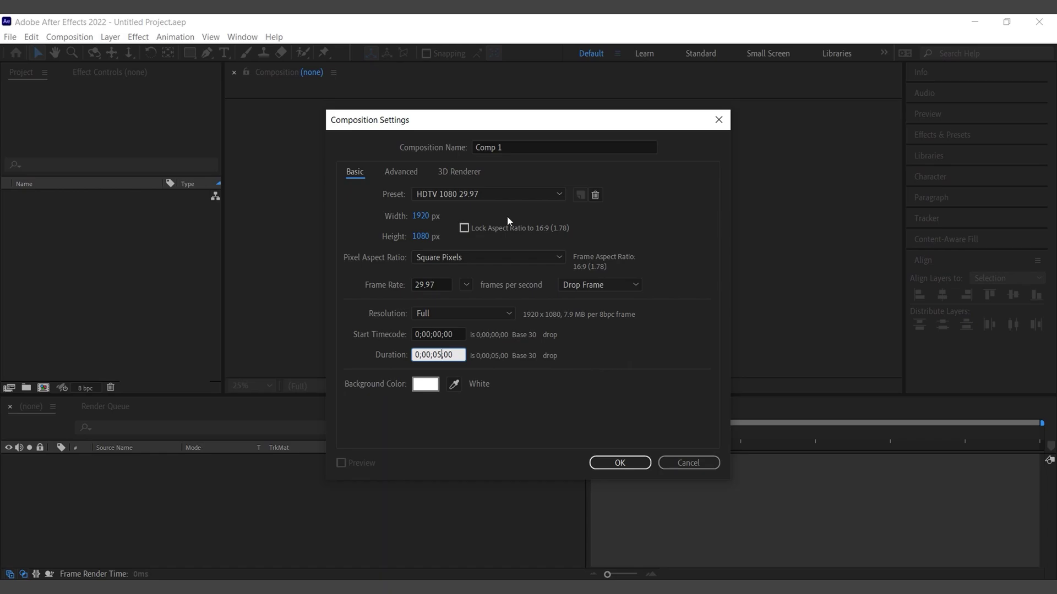
{"action": "left_click", "coordinate": [531, 145]}
{"action": "type", "text": "DAINOGO"}
{"action": "left_click", "coordinate": [628, 463]}
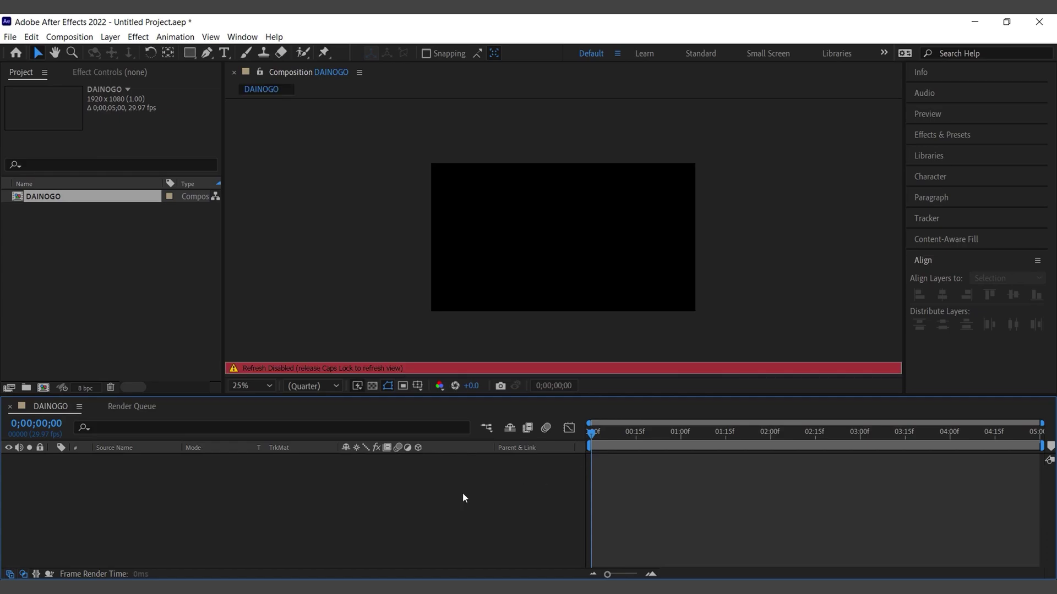
{"action": "key", "text": "Caps_Lock"}
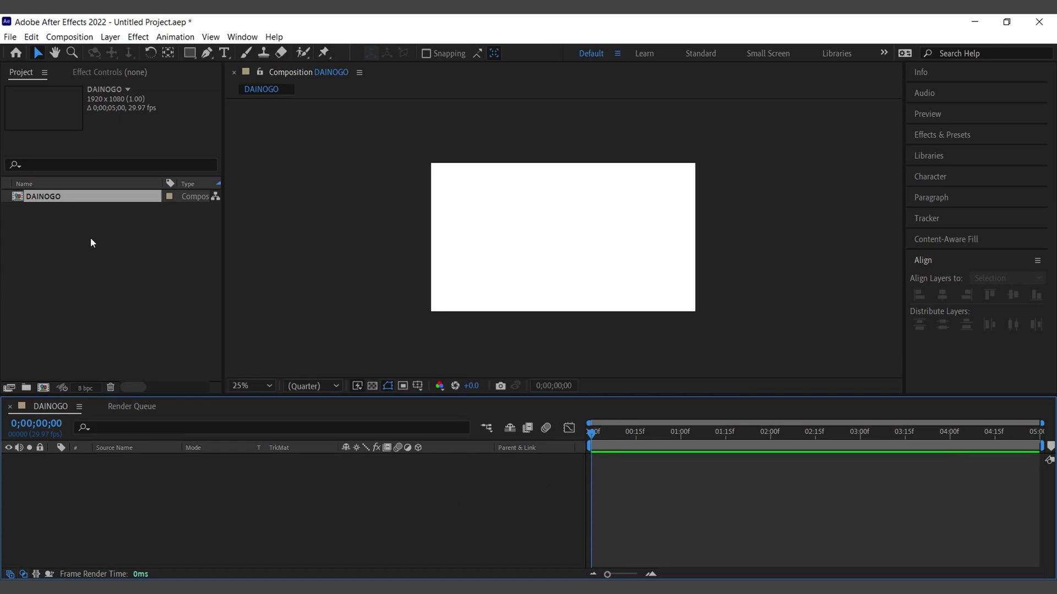
Step: Import Leaf.ai into the project as a Composition with footage dimensions set to Document Size
{"action": "right_click", "coordinate": [90, 238]}
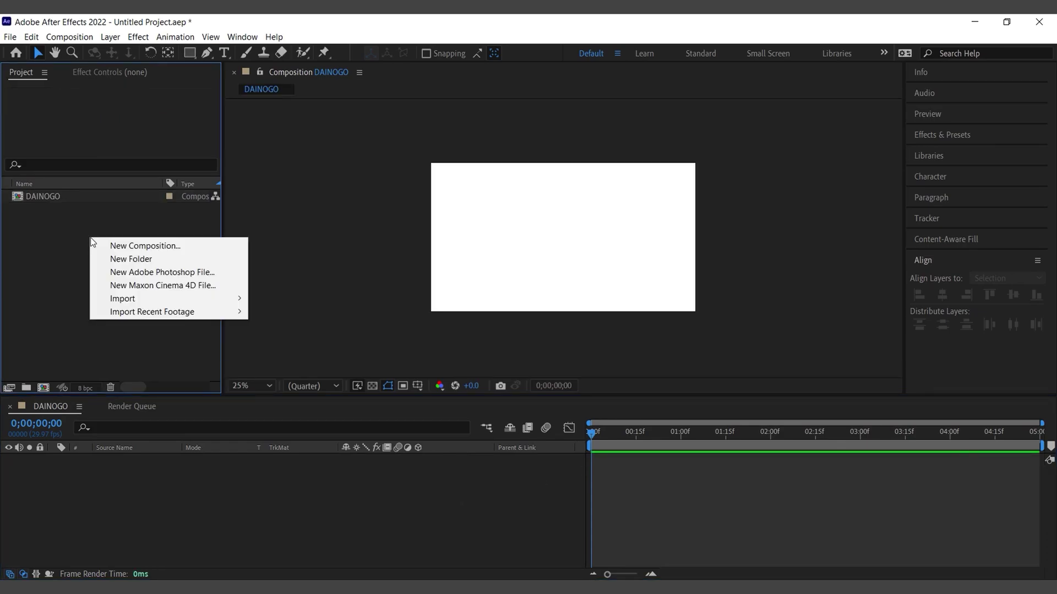
{"action": "mouse_move", "coordinate": [213, 294]}
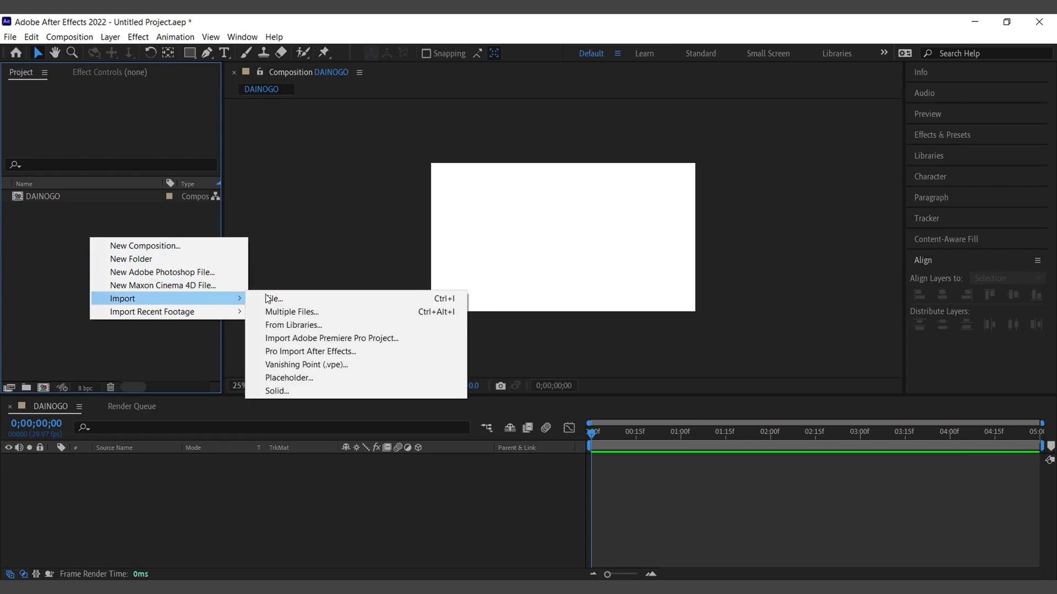
{"action": "left_click", "coordinate": [282, 296]}
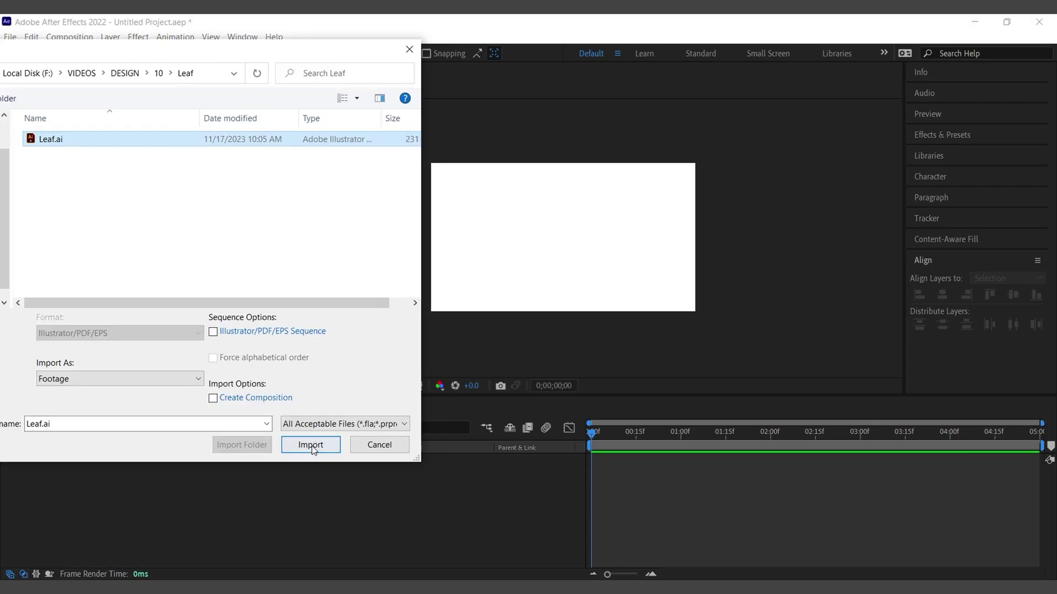
{"action": "left_click", "coordinate": [312, 445]}
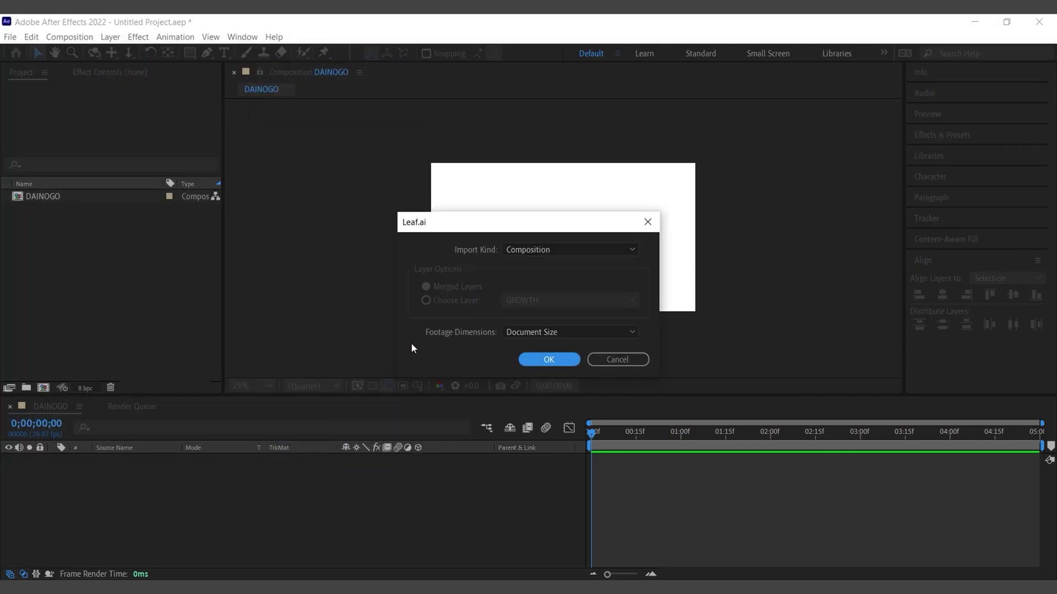
{"action": "left_click", "coordinate": [558, 364]}
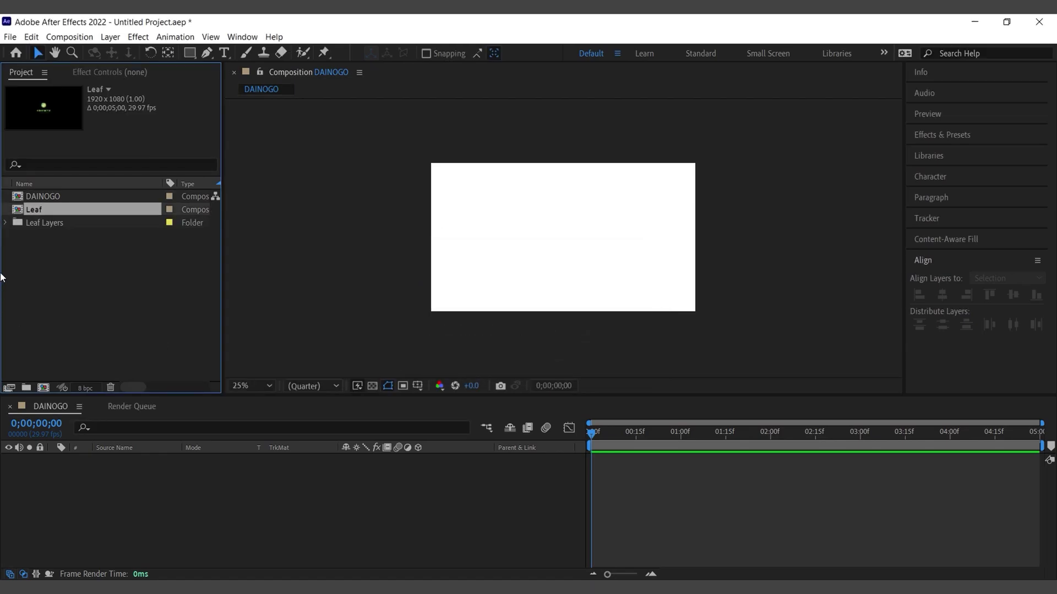
Step: Add the four files from the Leaf Layers folder to the DAINOGO composition and bring the Leaf layer to the top
{"action": "left_click", "coordinate": [6, 222]}
{"action": "left_click", "coordinate": [53, 246]}
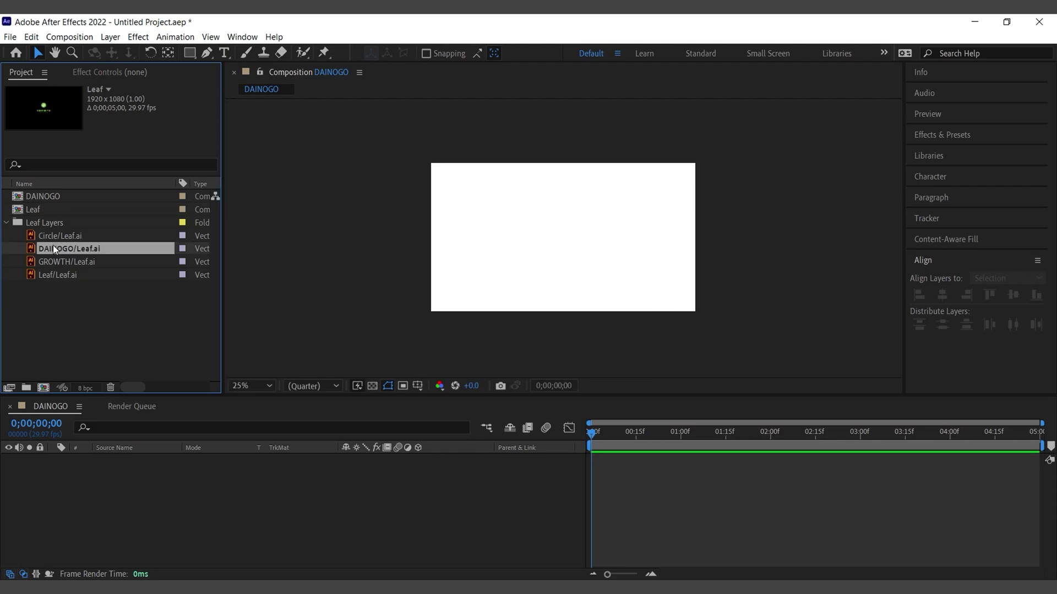
{"action": "left_click", "coordinate": [59, 274]}
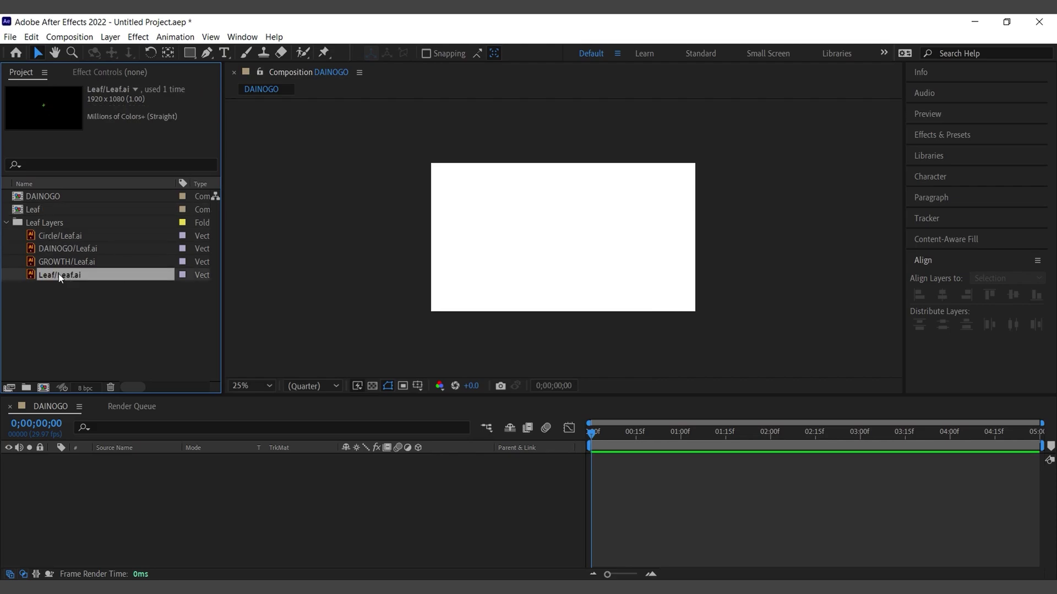
{"action": "left_click", "coordinate": [61, 236], "text": "shift"}
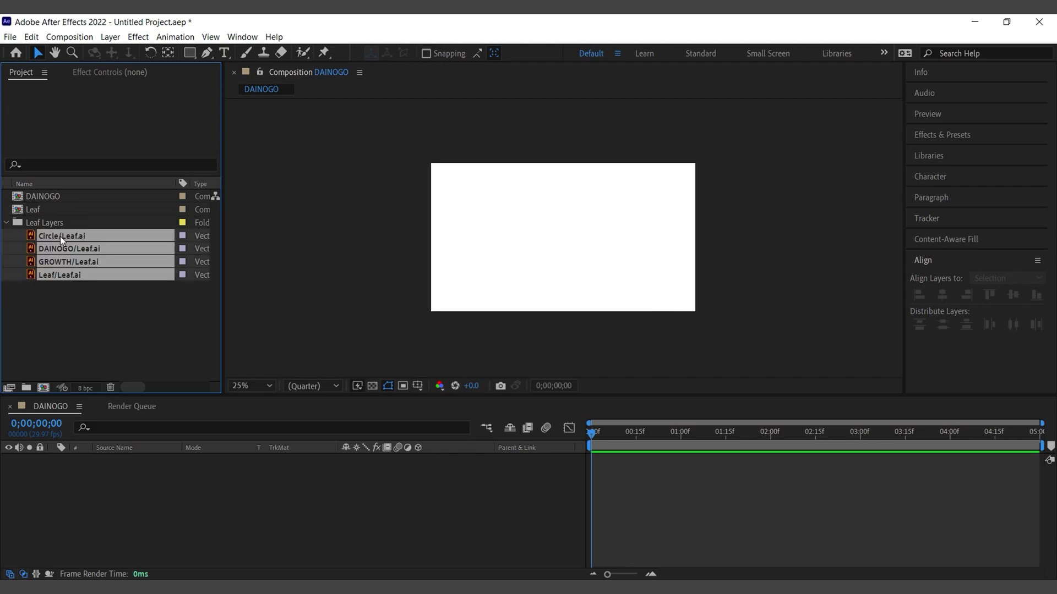
{"action": "left_click", "coordinate": [2, 226]}
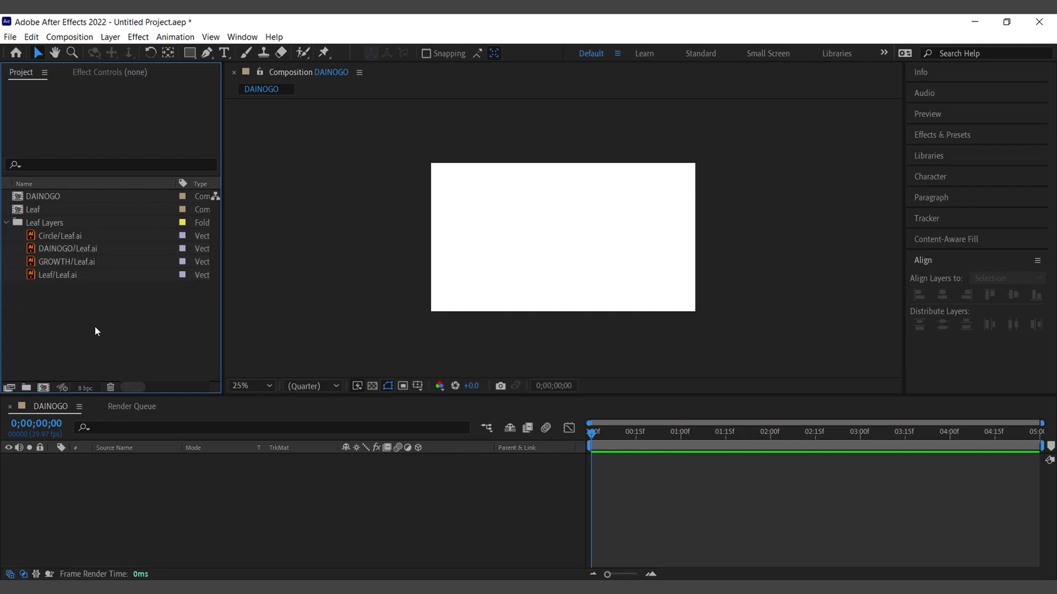
{"action": "left_click_drag", "start_coordinate": [100, 318], "coordinate": [73, 477]}
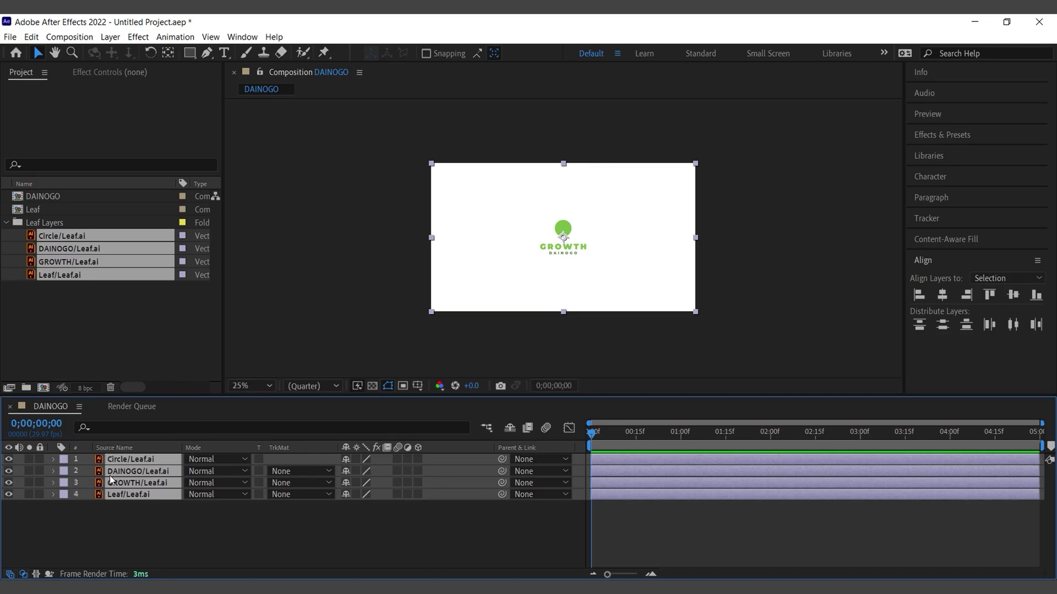
{"action": "left_click", "coordinate": [124, 494]}
{"action": "key", "text": "ctrl+shift+bracketright"}
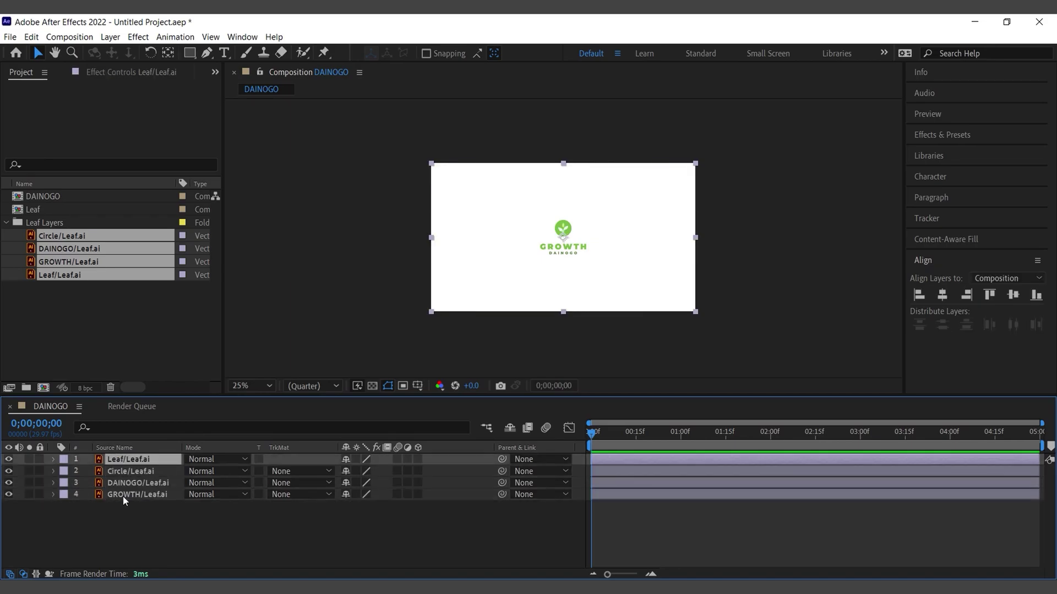
Step: Create shapes from all four Illustrator vector layers in the DAINOGO composition
{"action": "left_click", "coordinate": [123, 494], "text": "shift"}
{"action": "right_click", "coordinate": [110, 460]}
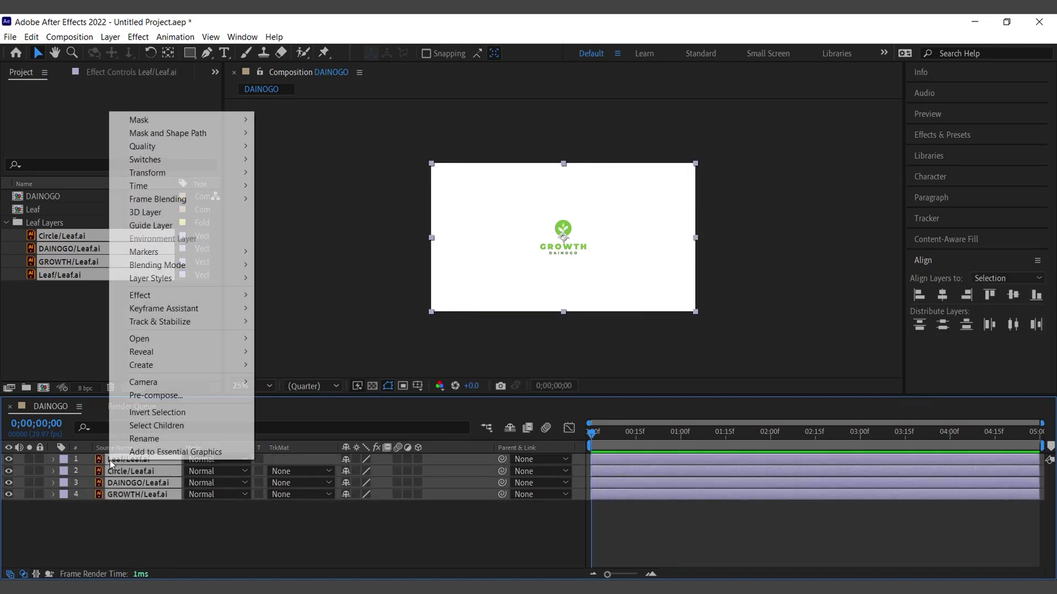
{"action": "mouse_move", "coordinate": [171, 365]}
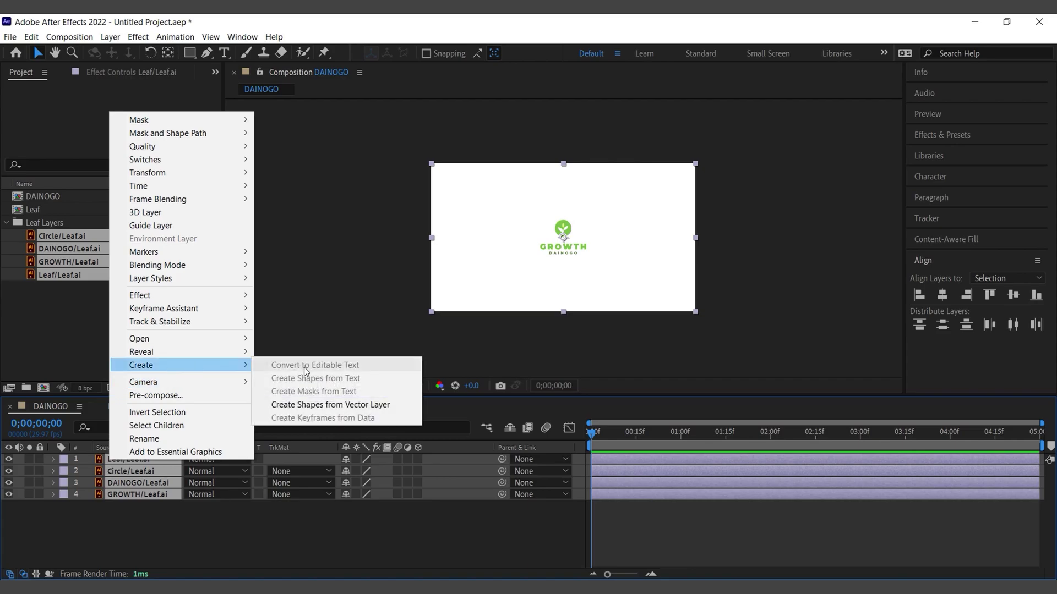
{"action": "left_click", "coordinate": [311, 404]}
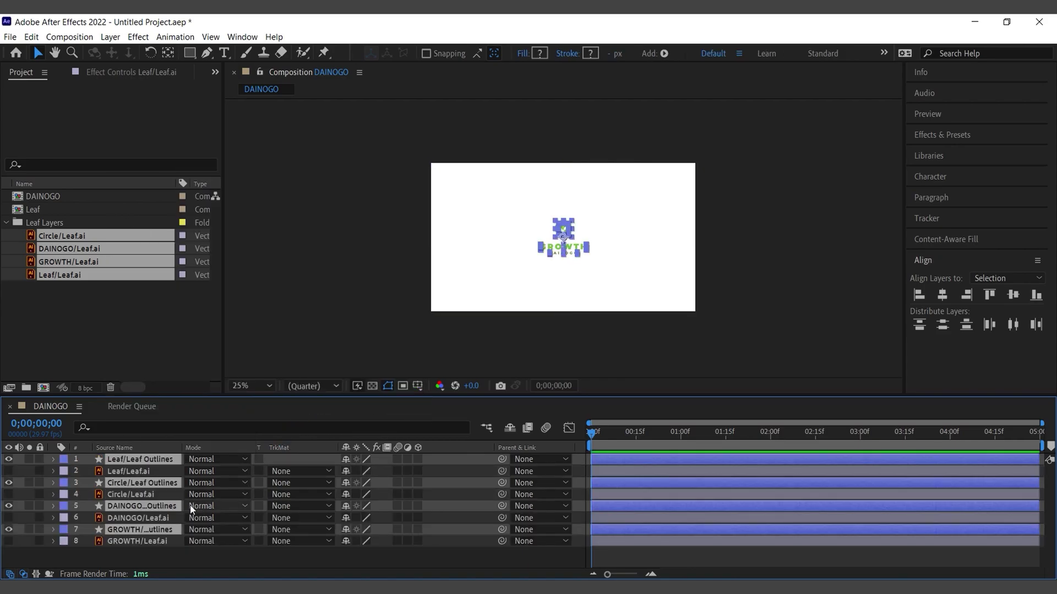
Step: Bring the outline shape layers to the top of the stack and delete the four original Illustrator layers
{"action": "key", "text": "ctrl+shift+]"}
{"action": "left_click_drag", "start_coordinate": [170, 566], "coordinate": [128, 504]}
{"action": "key", "text": "Delete"}
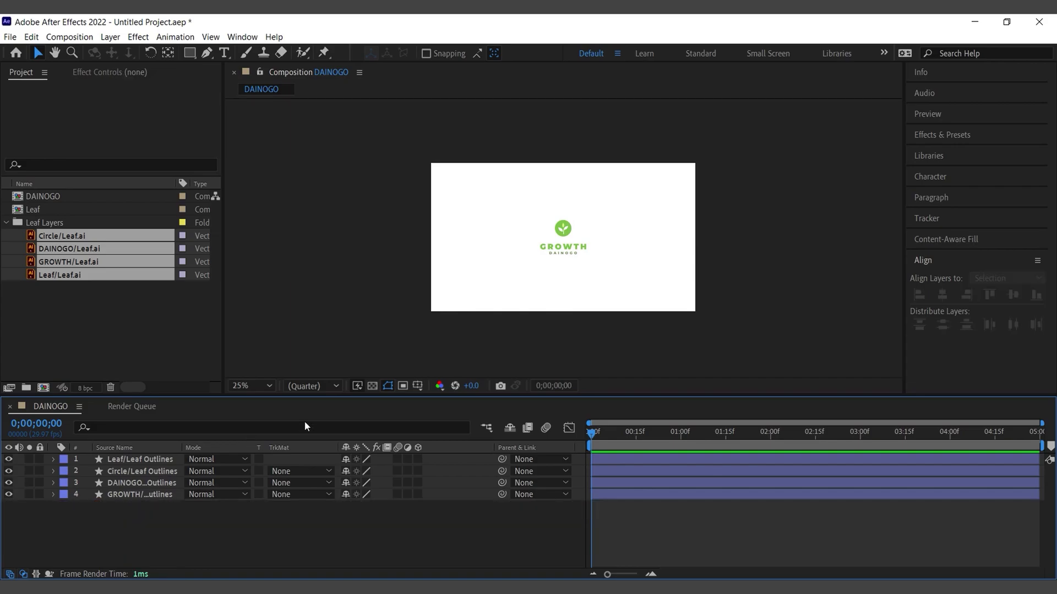
{"action": "scroll", "coordinate": [544, 224], "scroll_direction": "up", "scroll_amount": 2}
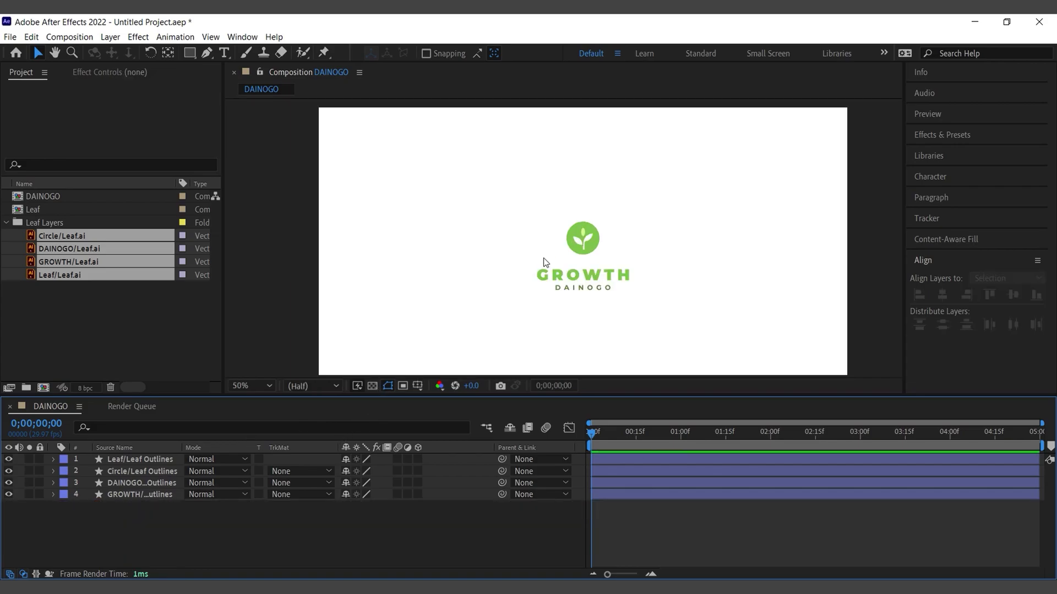
Step: Duplicate Group 1 in the contents of the Circle/Leaf Outlines layer
{"action": "left_click", "coordinate": [146, 495]}
{"action": "left_click", "coordinate": [134, 486]}
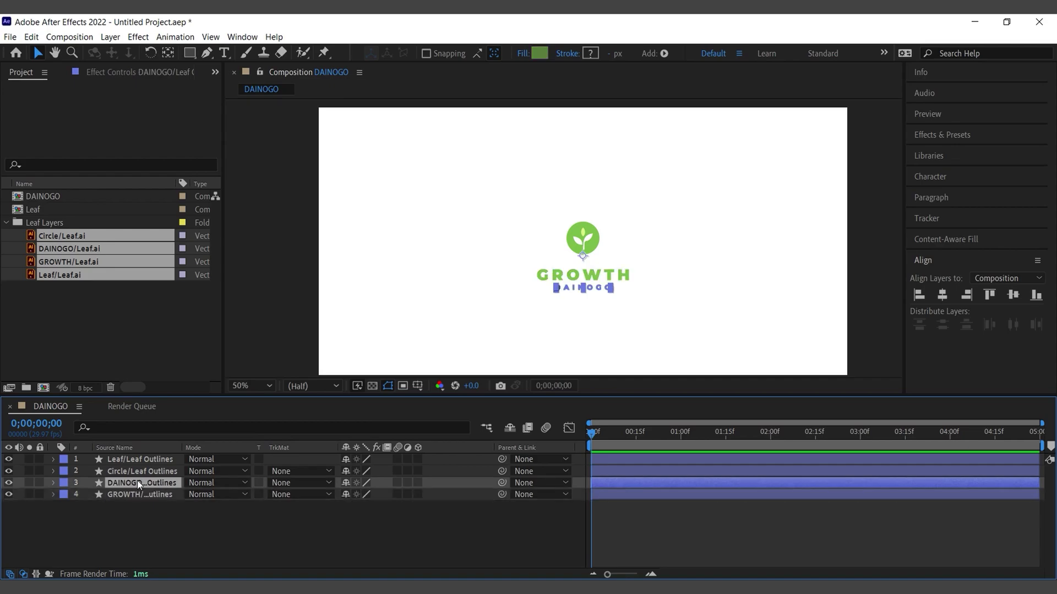
{"action": "left_click", "coordinate": [147, 470]}
{"action": "left_click", "coordinate": [53, 471]}
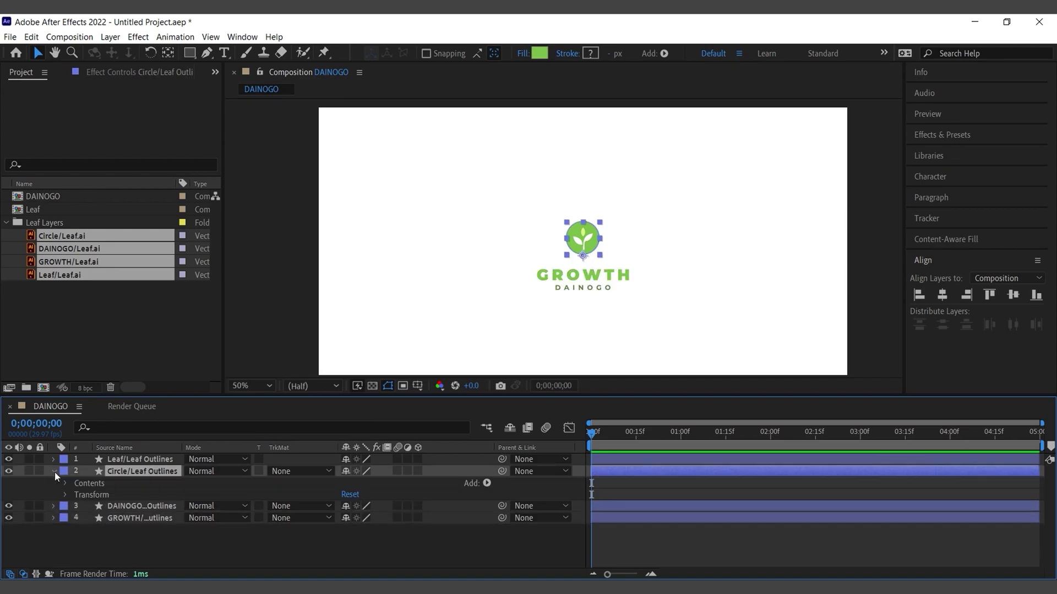
{"action": "left_click", "coordinate": [63, 482]}
{"action": "left_click", "coordinate": [101, 496]}
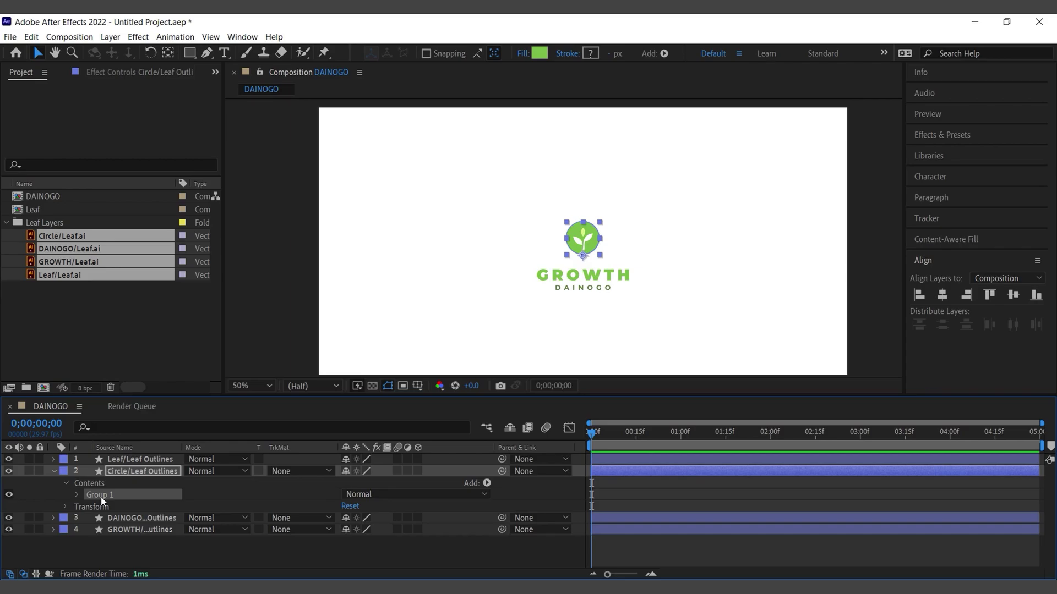
{"action": "scroll", "coordinate": [574, 255], "scroll_direction": "up", "scroll_amount": 2}
{"action": "key", "text": "ctrl+d"}
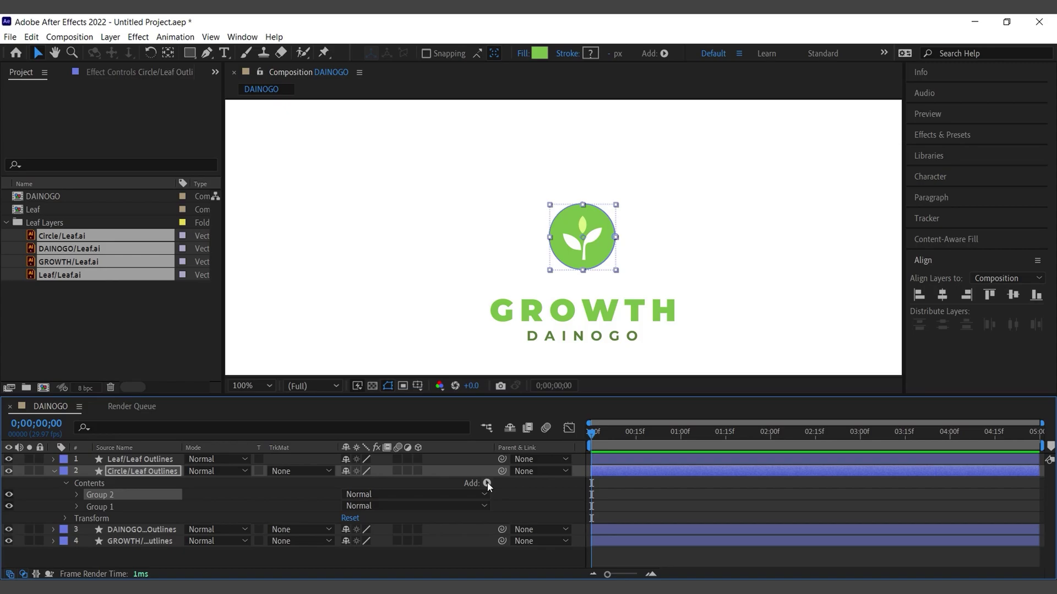
Step: Add a stroke to the circle's Group 2 and sample its color from the logo's green circle
{"action": "left_click", "coordinate": [487, 484]}
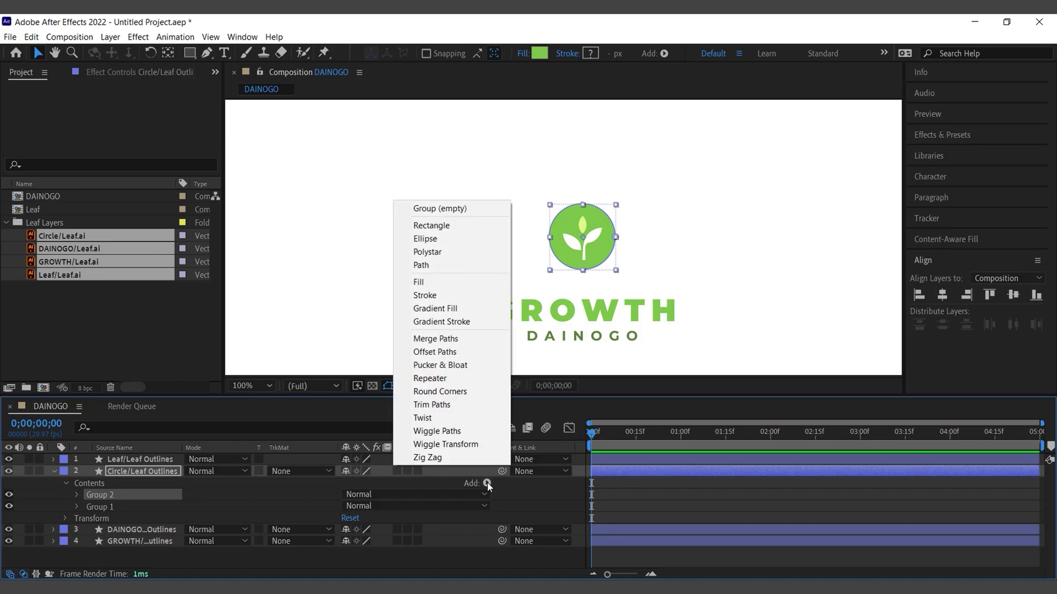
{"action": "left_click", "coordinate": [438, 295]}
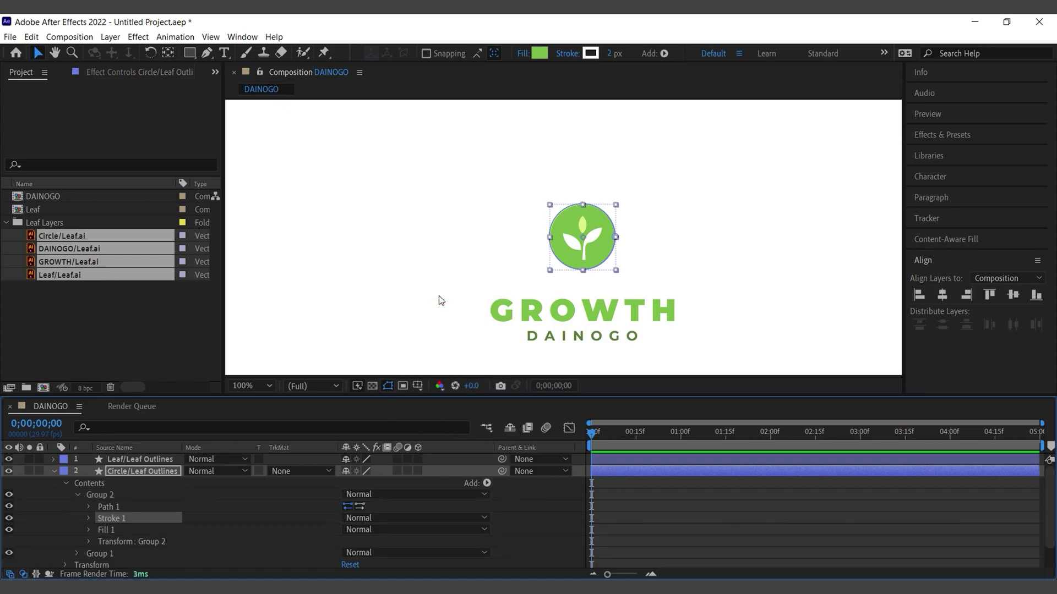
{"action": "left_click", "coordinate": [88, 519]}
{"action": "left_click", "coordinate": [364, 484]}
{"action": "left_click", "coordinate": [603, 241]}
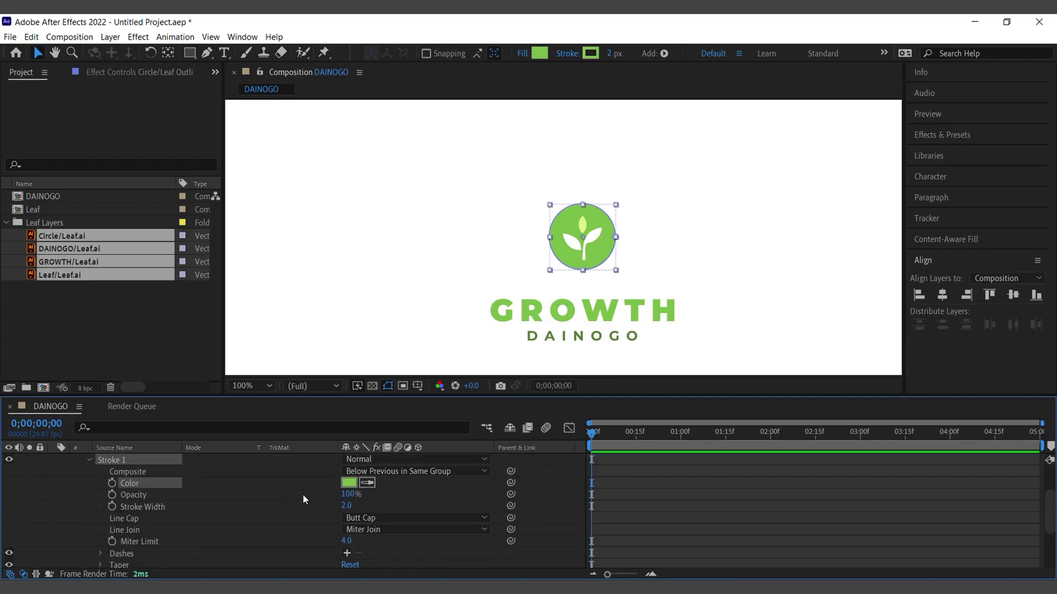
Step: Set the fill of the circle's Group 2 to None
{"action": "scroll", "coordinate": [243, 504], "scroll_direction": "up", "scroll_amount": 1}
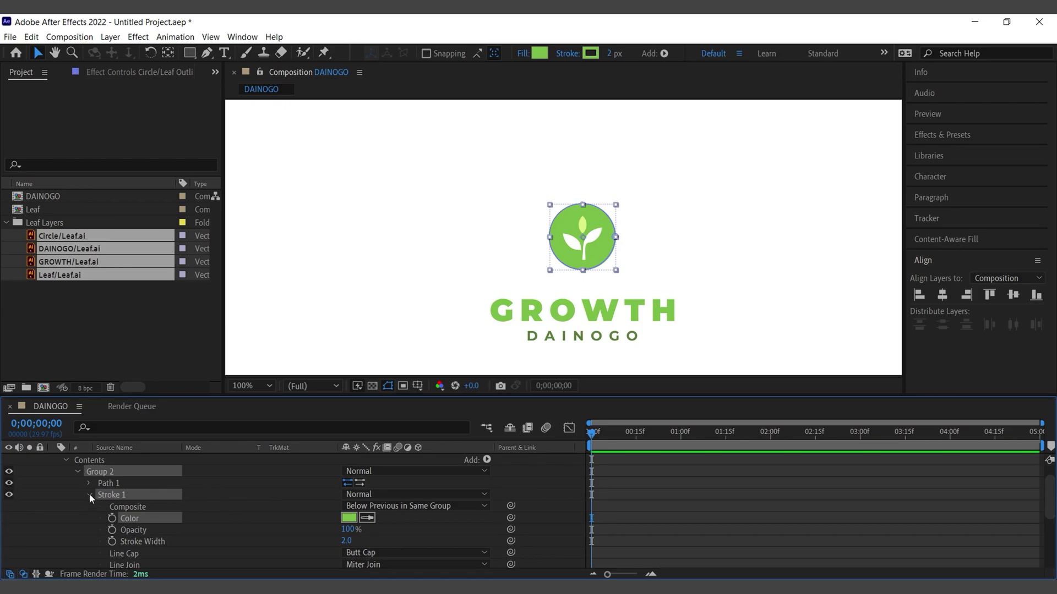
{"action": "left_click", "coordinate": [523, 55]}
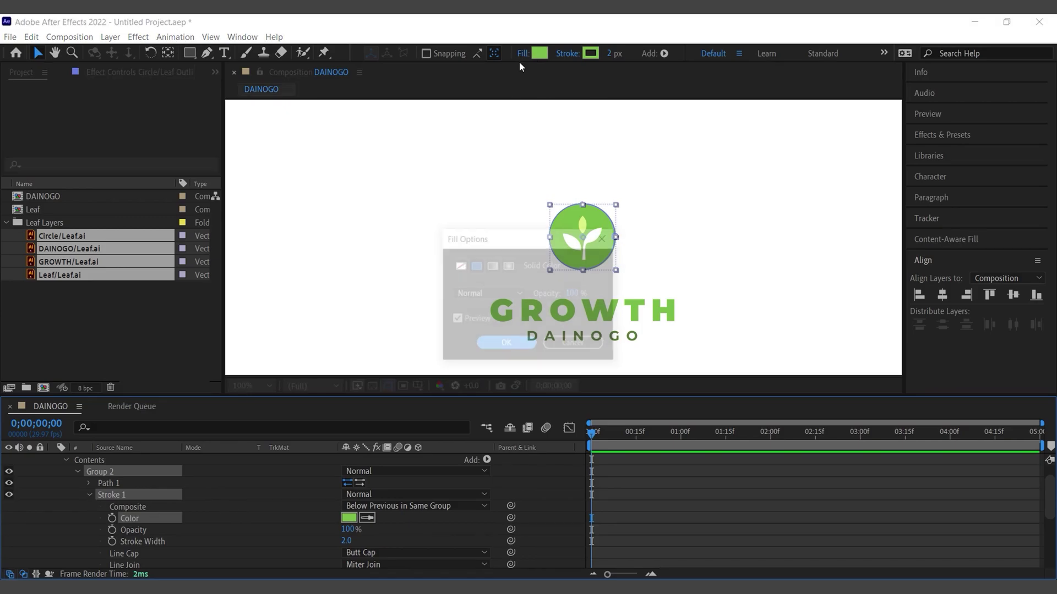
{"action": "left_click", "coordinate": [458, 265]}
{"action": "left_click", "coordinate": [506, 344]}
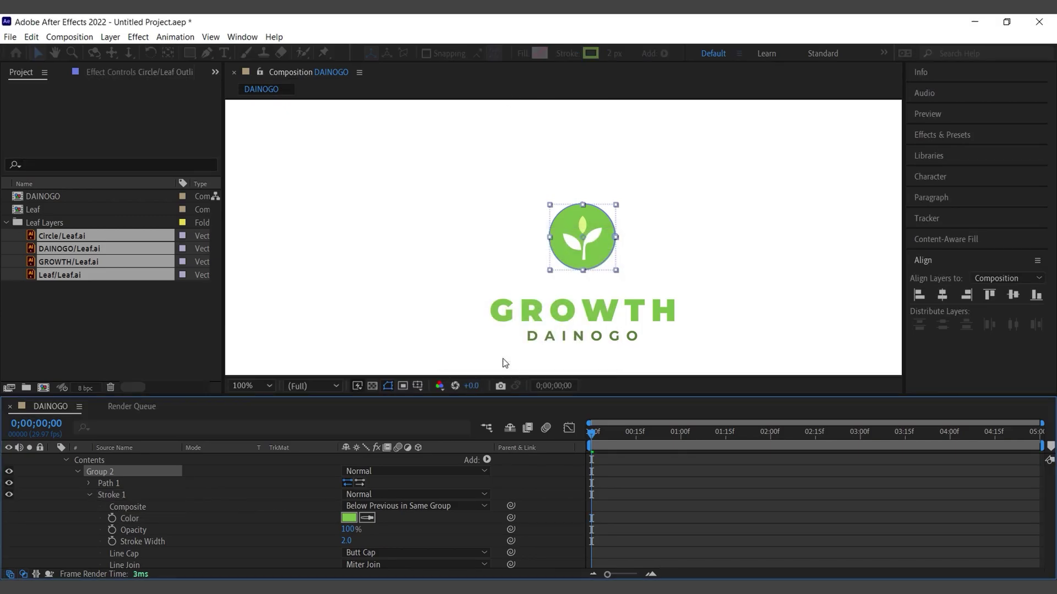
Step: Rename the circle's Group 2 to line and Group 1 to fill, then check the outline with the fill group temporarily hidden
{"action": "left_click", "coordinate": [78, 471]}
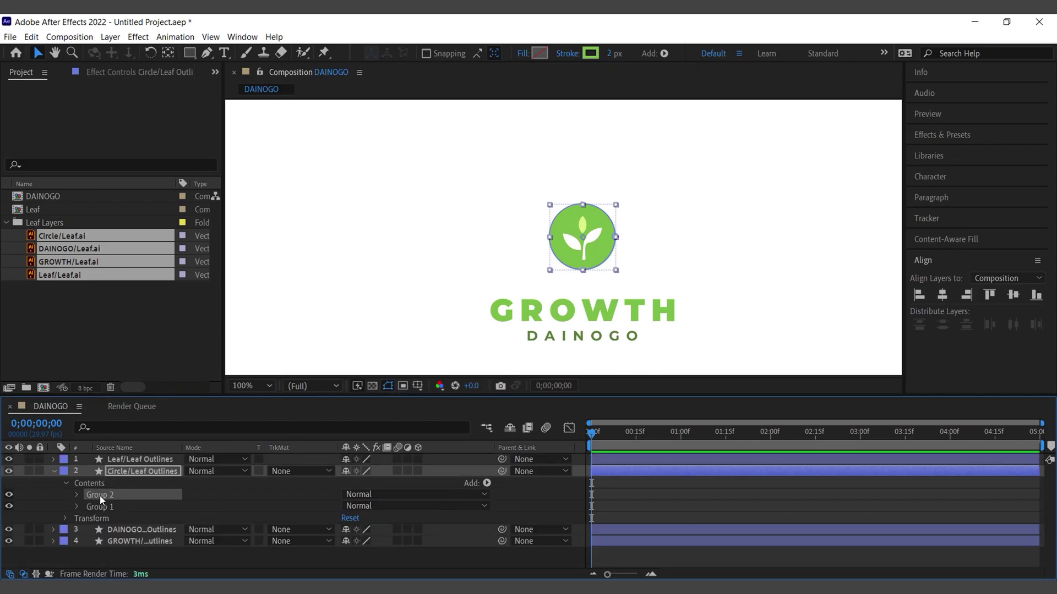
{"action": "key", "text": "Return"}
{"action": "type", "text": "line"}
{"action": "key", "text": "Return"}
{"action": "left_click", "coordinate": [100, 507]}
{"action": "key", "text": "Return"}
{"action": "type", "text": "fill"}
{"action": "key", "text": "Return"}
{"action": "left_click", "coordinate": [8, 506]}
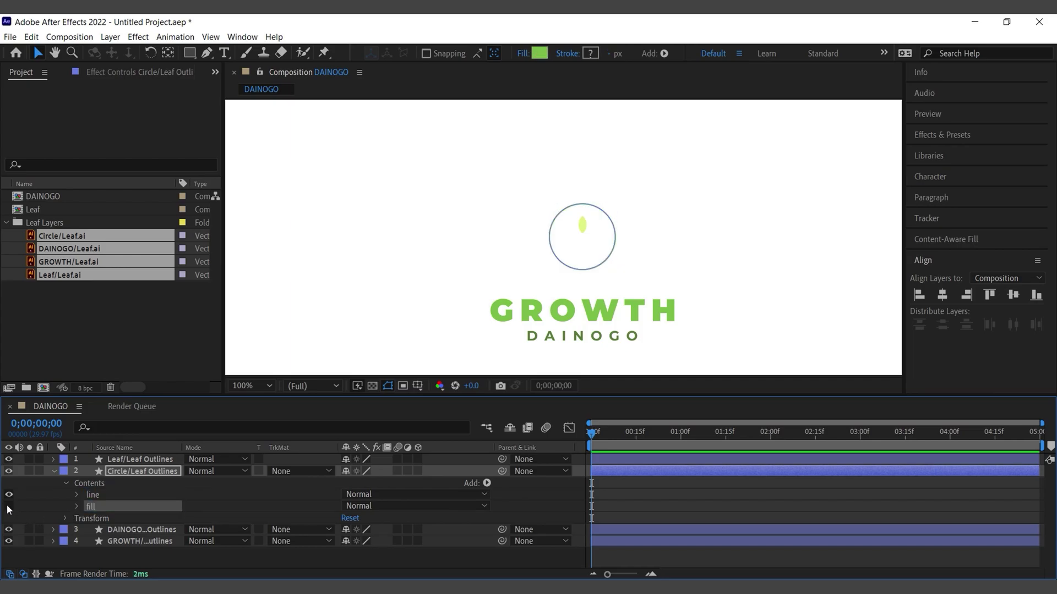
{"action": "left_click", "coordinate": [8, 506]}
Step: Move the playhead to 0;00;00;15 and add Trim Paths to the circle's line group
{"action": "left_click", "coordinate": [101, 497]}
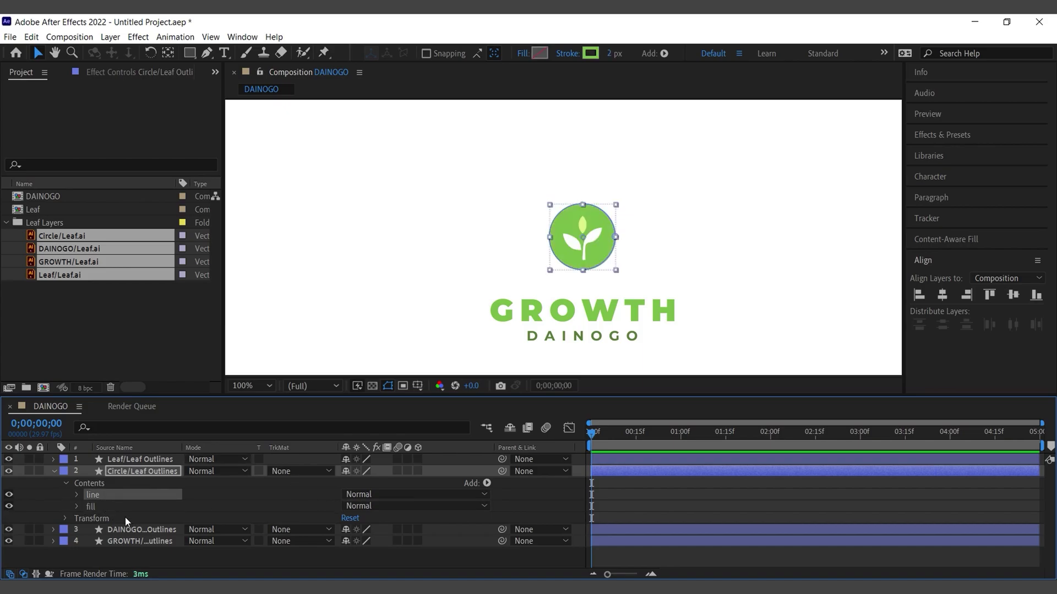
{"action": "left_click", "coordinate": [636, 434]}
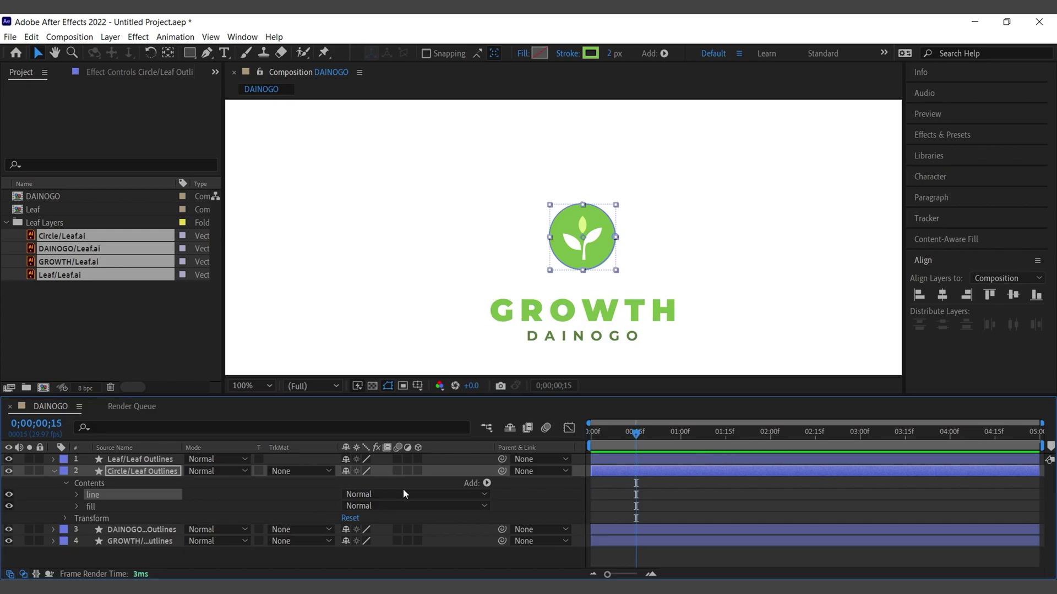
{"action": "left_click", "coordinate": [486, 483]}
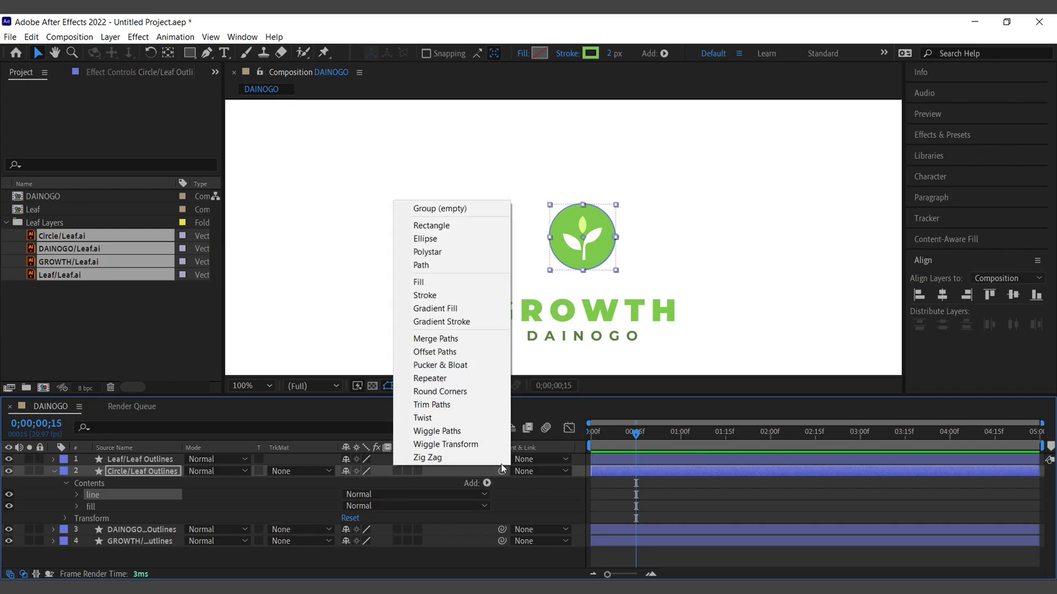
{"action": "left_click", "coordinate": [441, 406]}
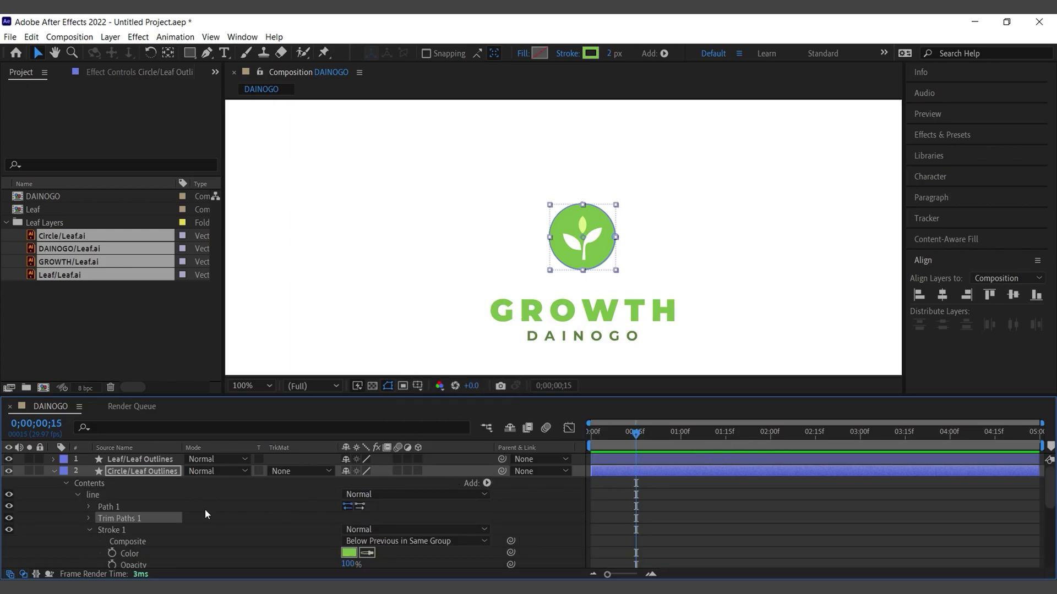
{"action": "left_click", "coordinate": [90, 530]}
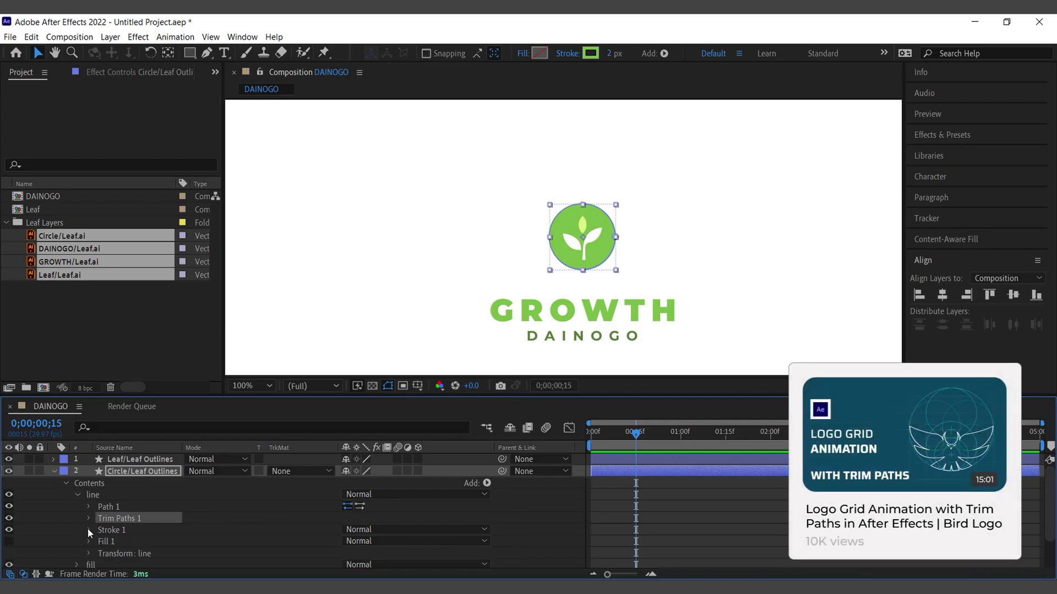
{"action": "left_click", "coordinate": [89, 518]}
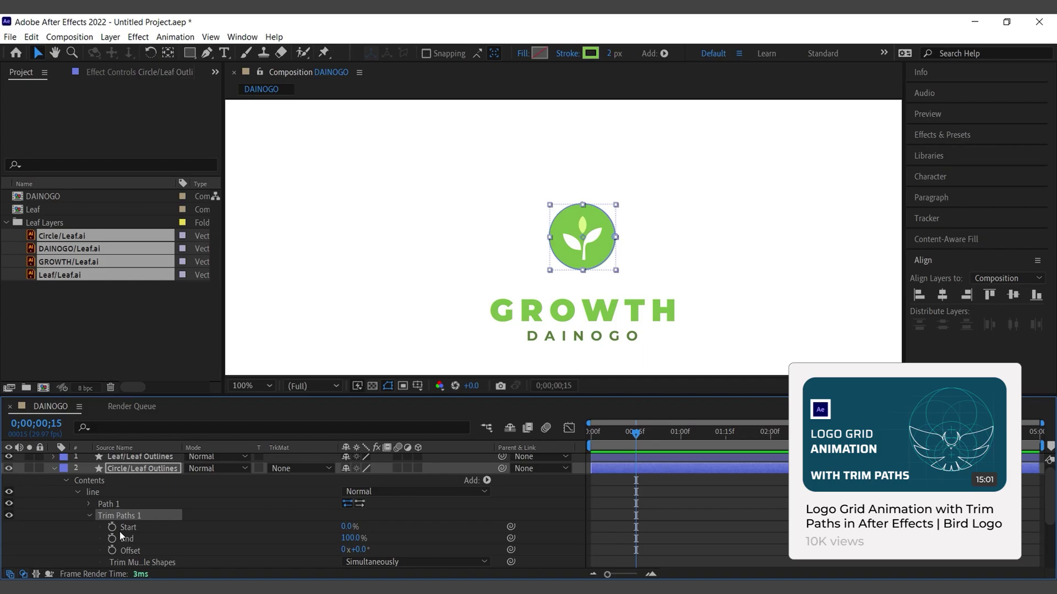
Step: Hide the fill group of the Circle/Leaf Outlines layer
{"action": "scroll", "coordinate": [17, 516], "scroll_direction": "down", "scroll_amount": 3}
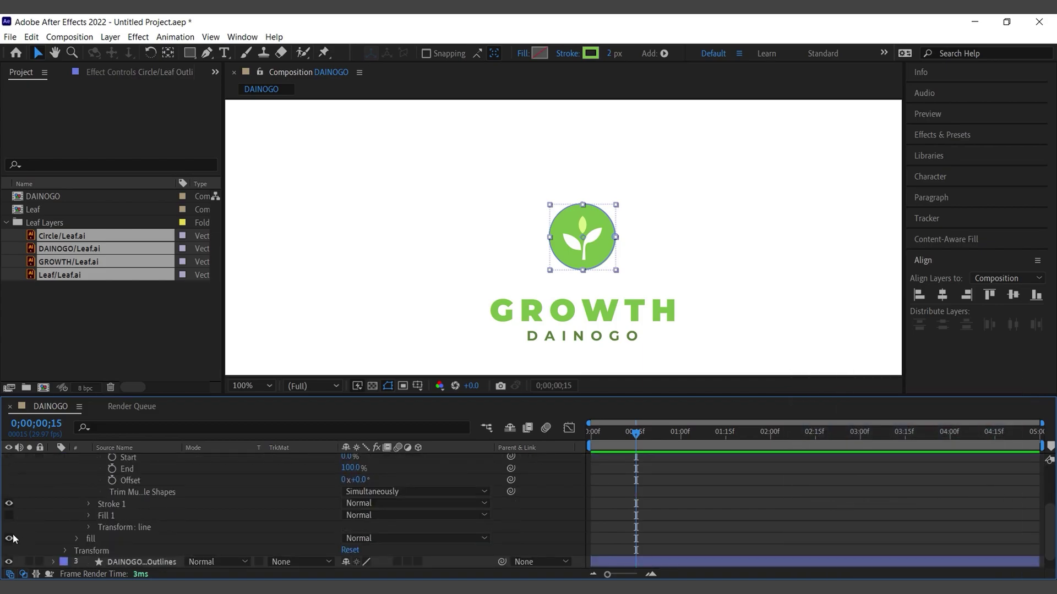
{"action": "left_click", "coordinate": [9, 538]}
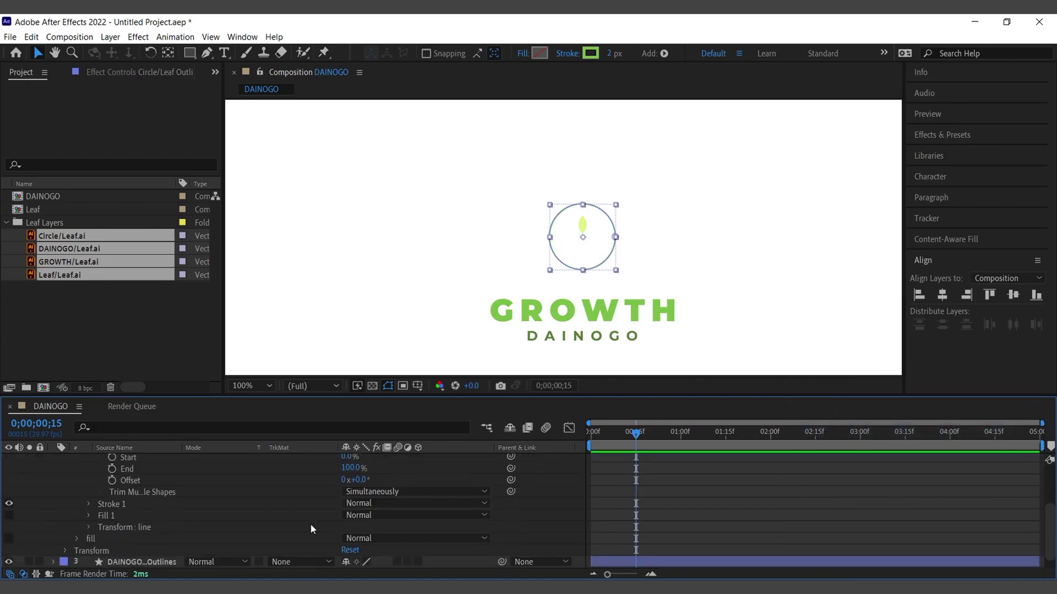
{"action": "scroll", "coordinate": [332, 506], "scroll_direction": "up", "scroll_amount": 5}
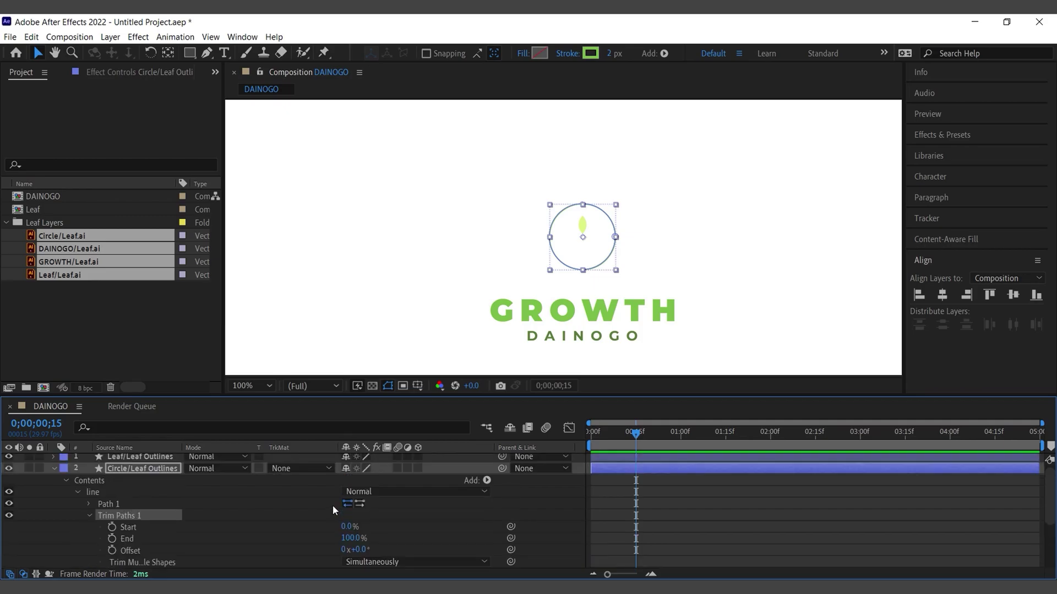
Step: Keyframe the line group's Trim Paths Start from 50% at 0;00;00;15 to 0% at about 0;00;01;00
{"action": "scroll", "coordinate": [325, 513], "scroll_direction": "down", "scroll_amount": 2}
{"action": "left_click", "coordinate": [111, 492]}
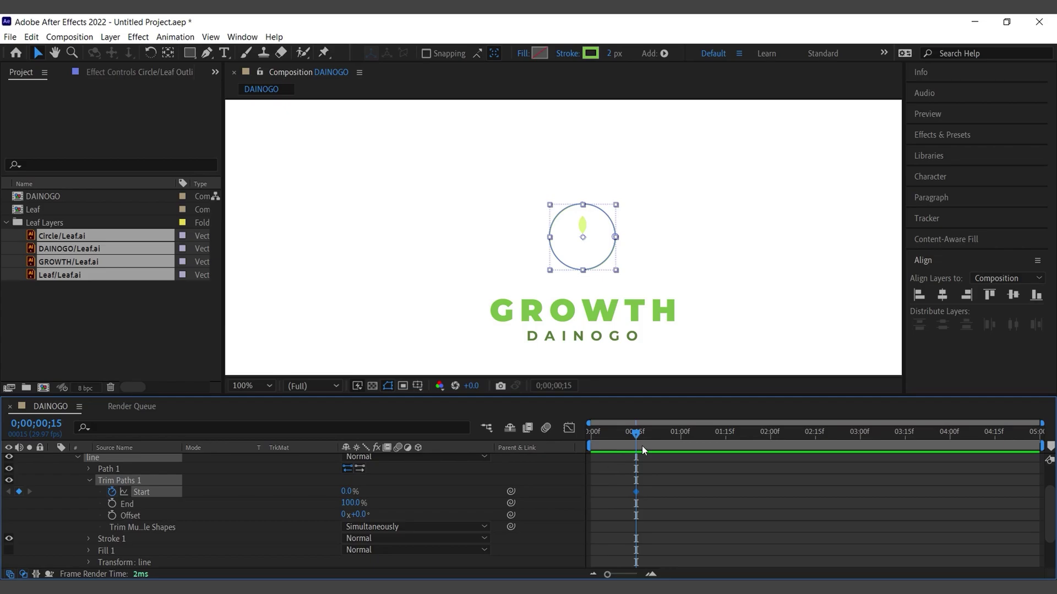
{"action": "left_click_drag", "start_coordinate": [637, 492], "coordinate": [679, 493]}
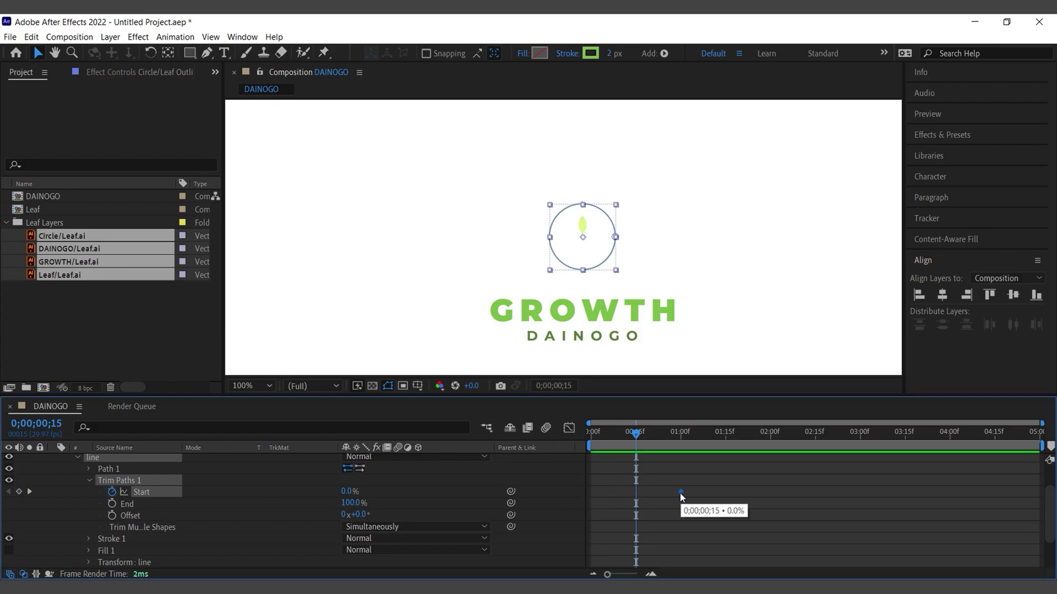
{"action": "left_click", "coordinate": [348, 491]}
{"action": "type", "text": "50"}
{"action": "left_click", "coordinate": [450, 512]}
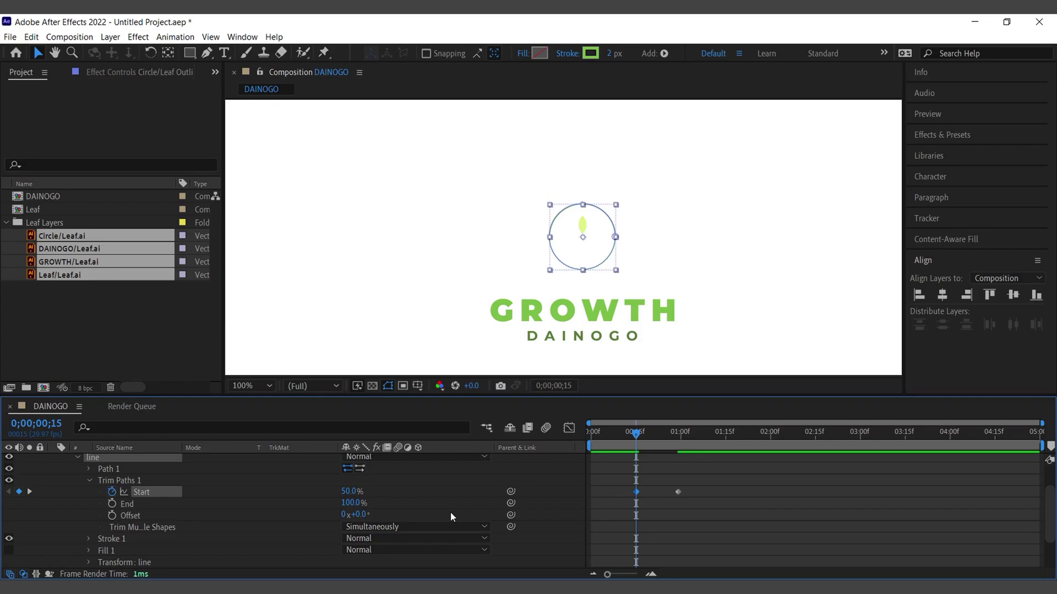
Step: Set the Offset of the line group's Trim Paths to 90°
{"action": "left_click", "coordinate": [360, 514]}
{"action": "type", "text": "90"}
{"action": "key", "text": "Return"}
{"action": "left_click", "coordinate": [560, 493]}
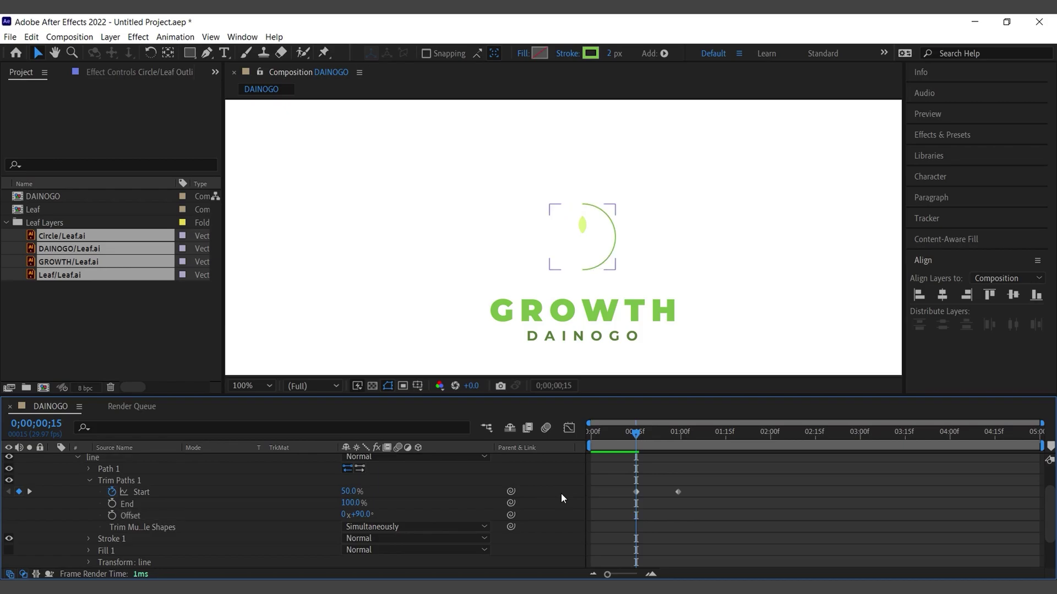
Step: Duplicate the line group in the Circle/Leaf Outlines layer and collapse the original
{"action": "left_click", "coordinate": [103, 480]}
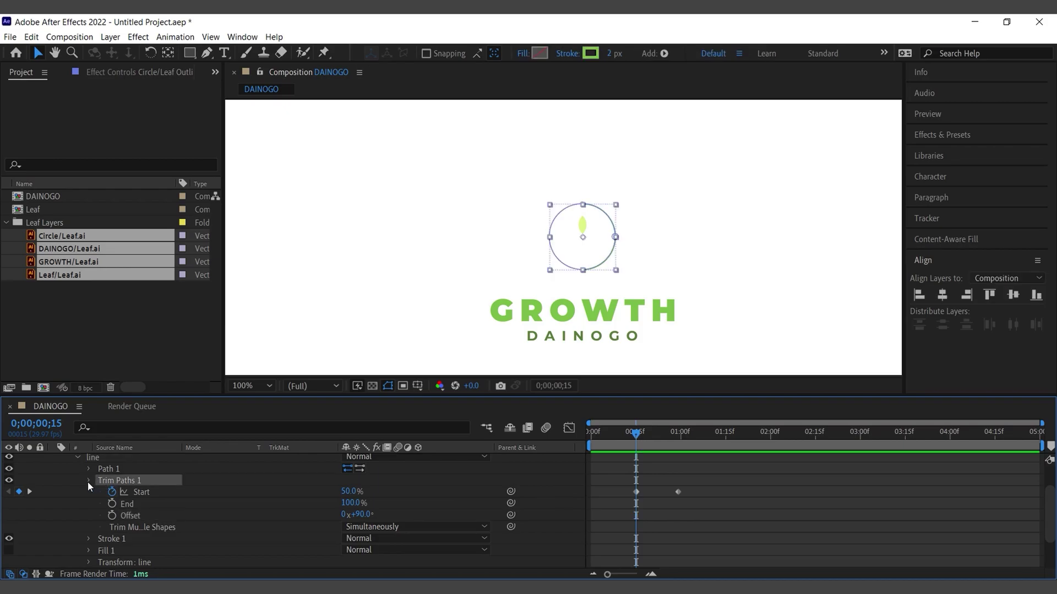
{"action": "left_click", "coordinate": [88, 481]}
{"action": "left_click", "coordinate": [556, 503]}
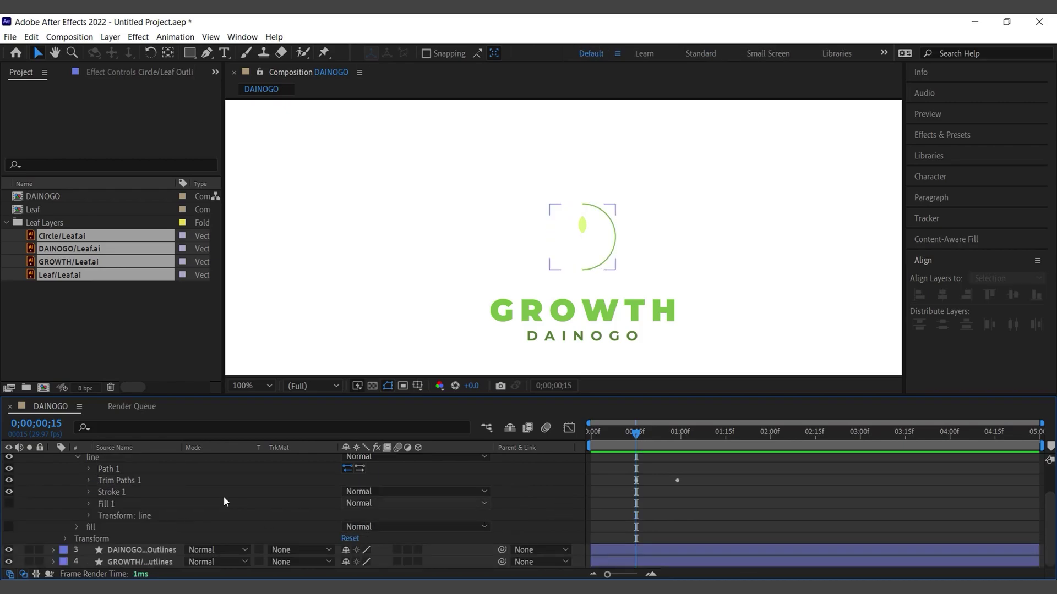
{"action": "scroll", "coordinate": [165, 502], "scroll_direction": "up", "scroll_amount": 2}
{"action": "left_click", "coordinate": [104, 493]}
{"action": "key", "text": "ctrl+d"}
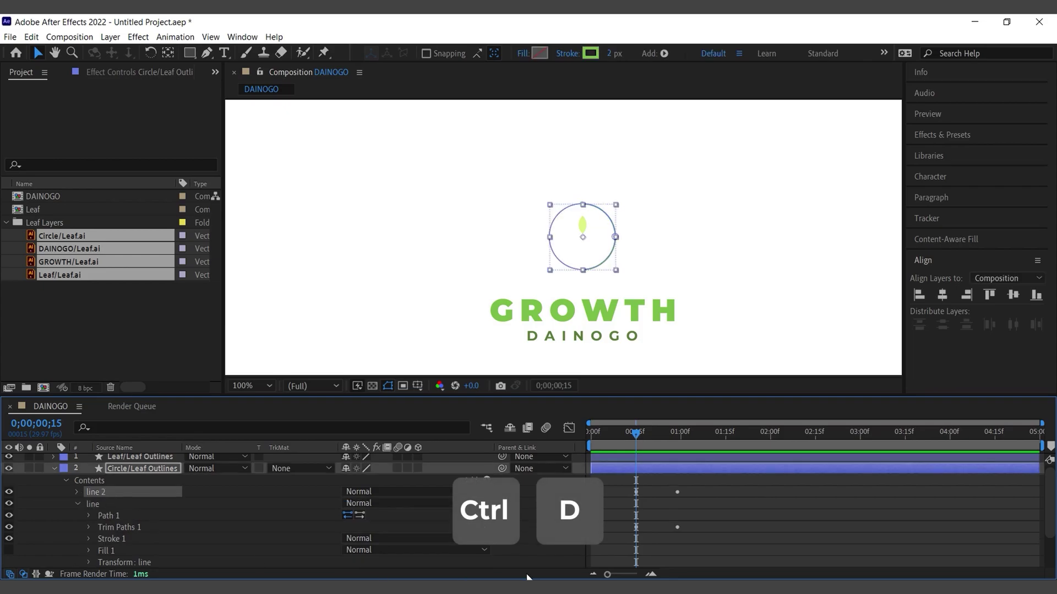
{"action": "left_click", "coordinate": [77, 504]}
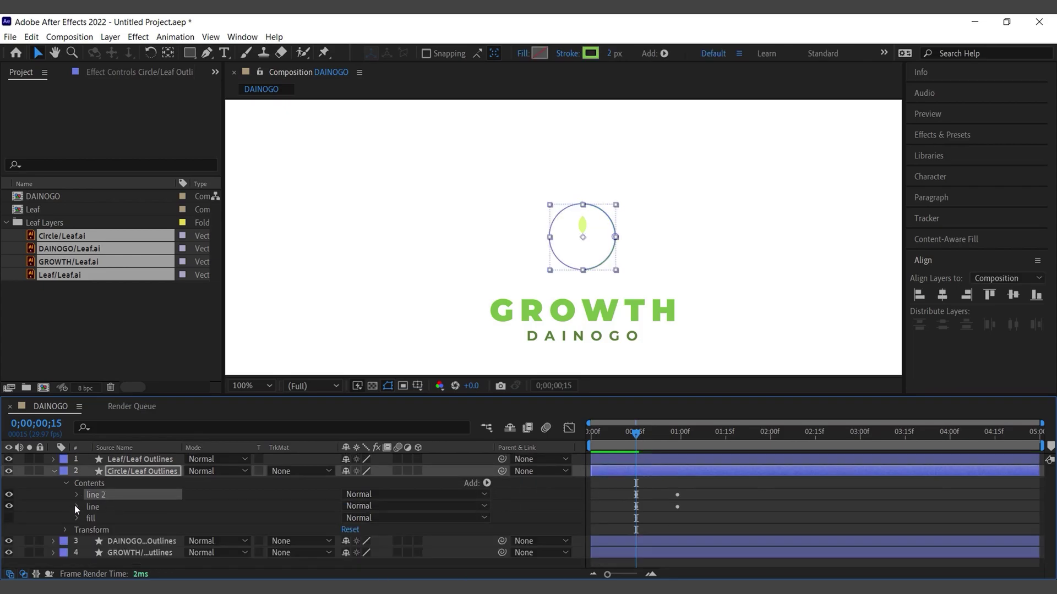
Step: Delete the second Start keyframe in the Trim Paths of the line 2 group
{"action": "left_click", "coordinate": [78, 495]}
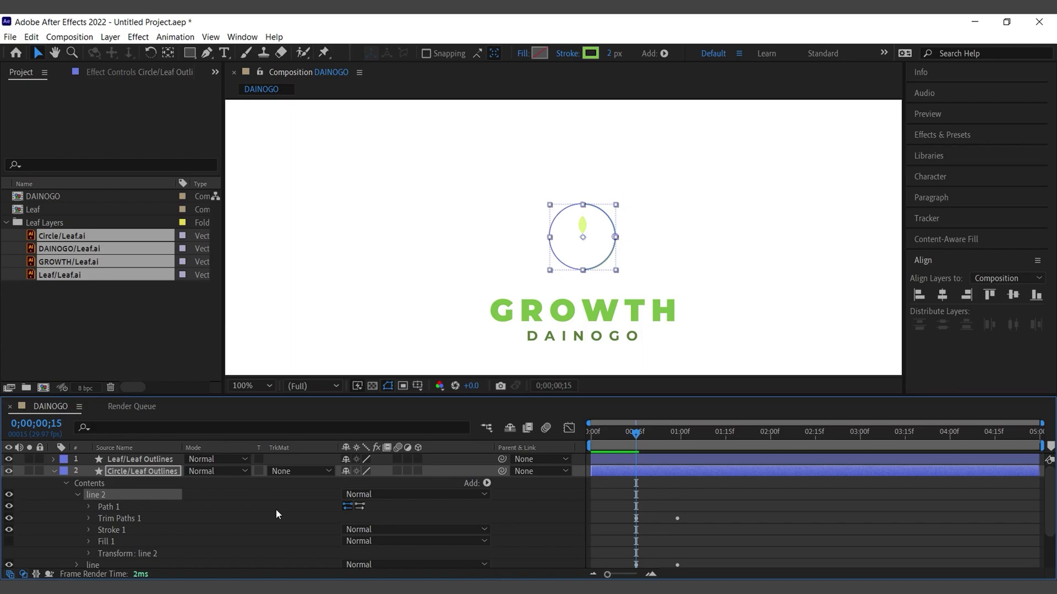
{"action": "left_click", "coordinate": [118, 510]}
{"action": "left_click", "coordinate": [104, 518]}
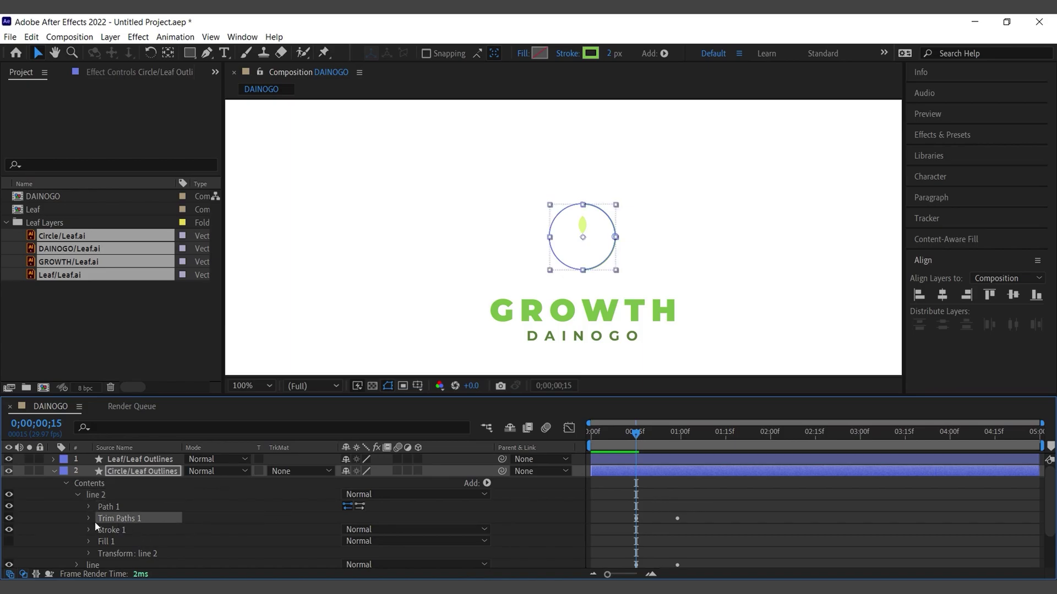
{"action": "left_click", "coordinate": [88, 517]}
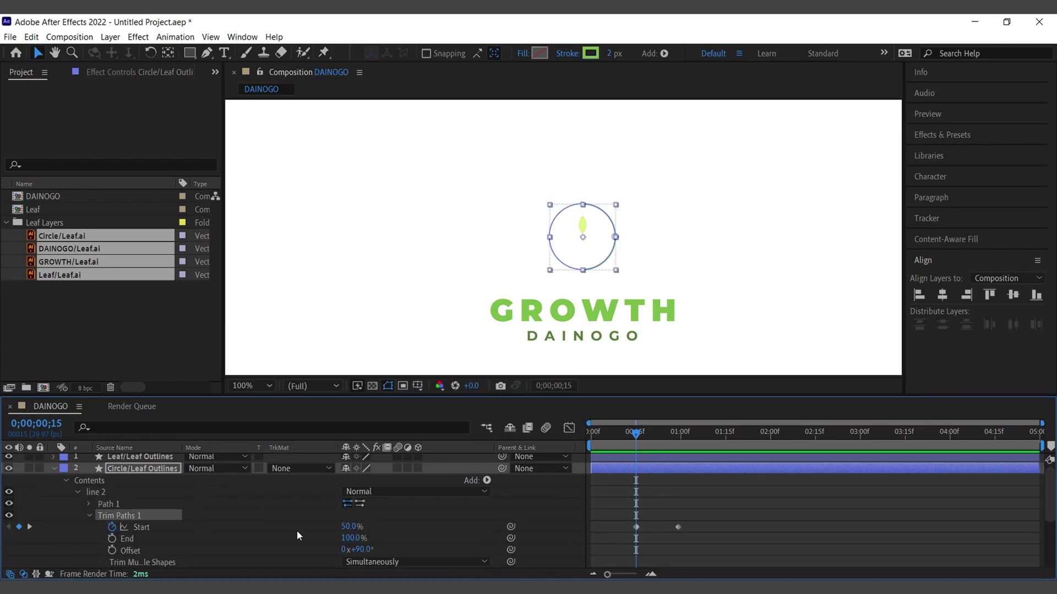
{"action": "left_click_drag", "start_coordinate": [673, 515], "coordinate": [689, 537]}
{"action": "key", "text": "Delete"}
Step: Keyframe line 2's Trim Paths End from 50% at 0;00;00;15 to 100% at 0;00;01;00
{"action": "left_click", "coordinate": [349, 539]}
{"action": "type", "text": "50"}
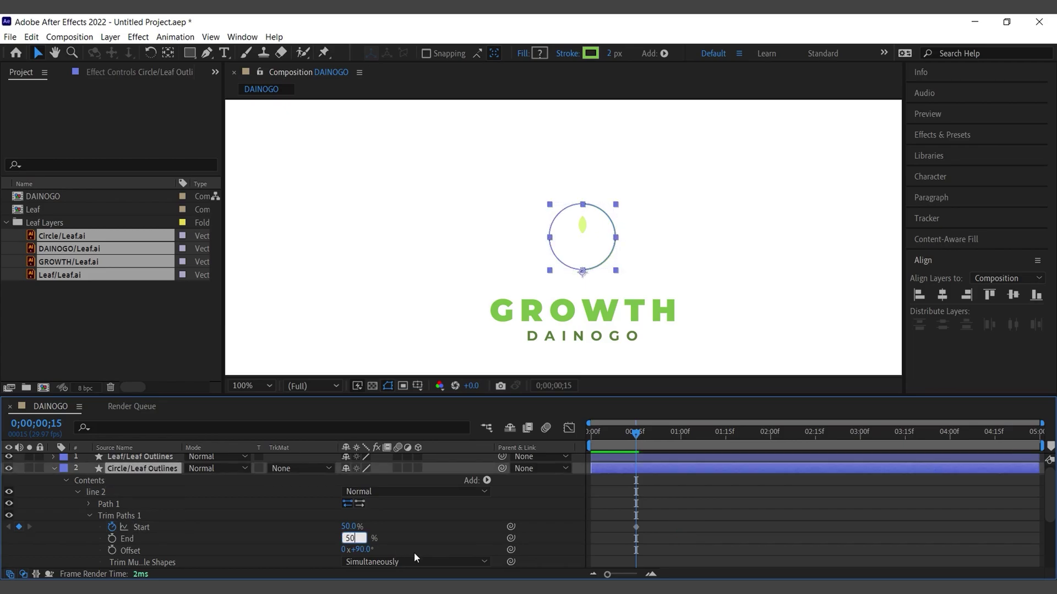
{"action": "key", "text": "Return"}
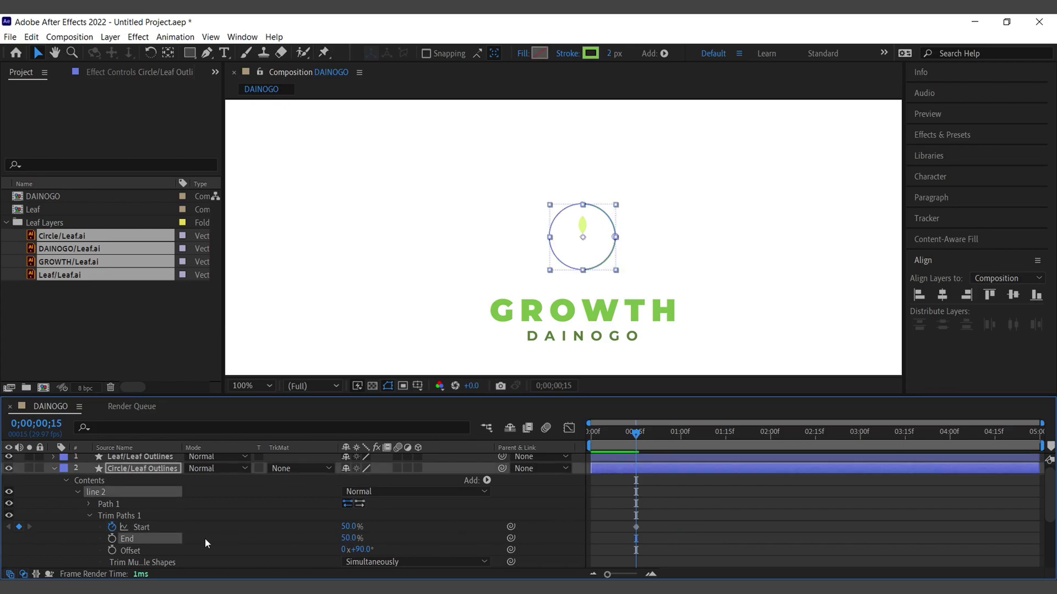
{"action": "left_click", "coordinate": [112, 538]}
{"action": "left_click", "coordinate": [642, 436]}
{"action": "left_click", "coordinate": [682, 436]}
{"action": "left_click_drag", "start_coordinate": [358, 538], "coordinate": [699, 540]}
{"action": "left_click", "coordinate": [794, 539]}
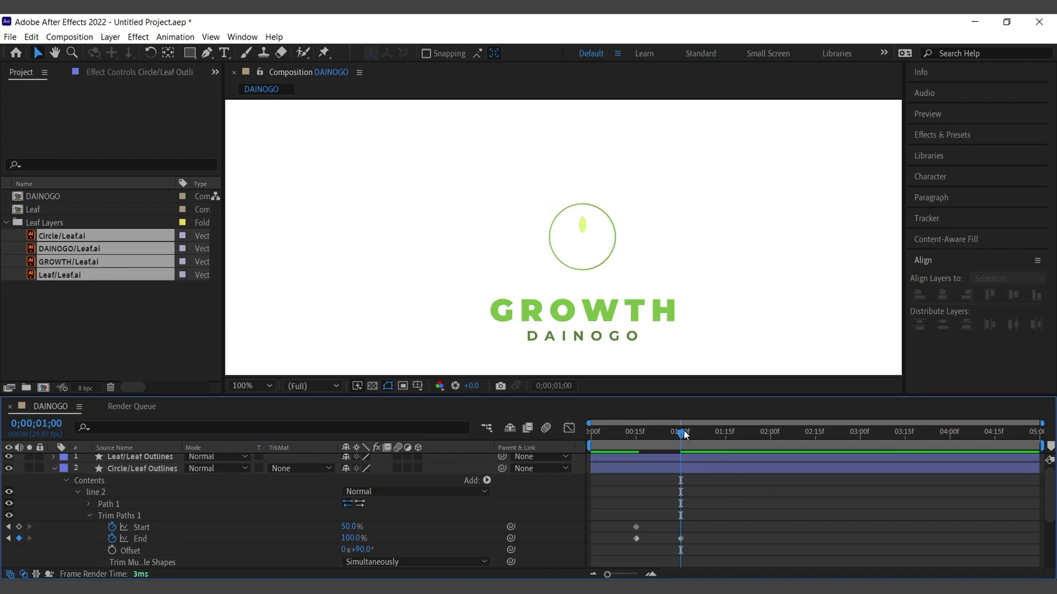
Step: Set the Start of line 2's Trim Paths to 100% at 0;00;00;15
{"action": "left_click_drag", "start_coordinate": [669, 434], "coordinate": [651, 439]}
{"action": "left_click_drag", "start_coordinate": [629, 444], "coordinate": [636, 445]}
{"action": "left_click_drag", "start_coordinate": [348, 526], "coordinate": [789, 526]}
{"action": "left_click", "coordinate": [815, 526]}
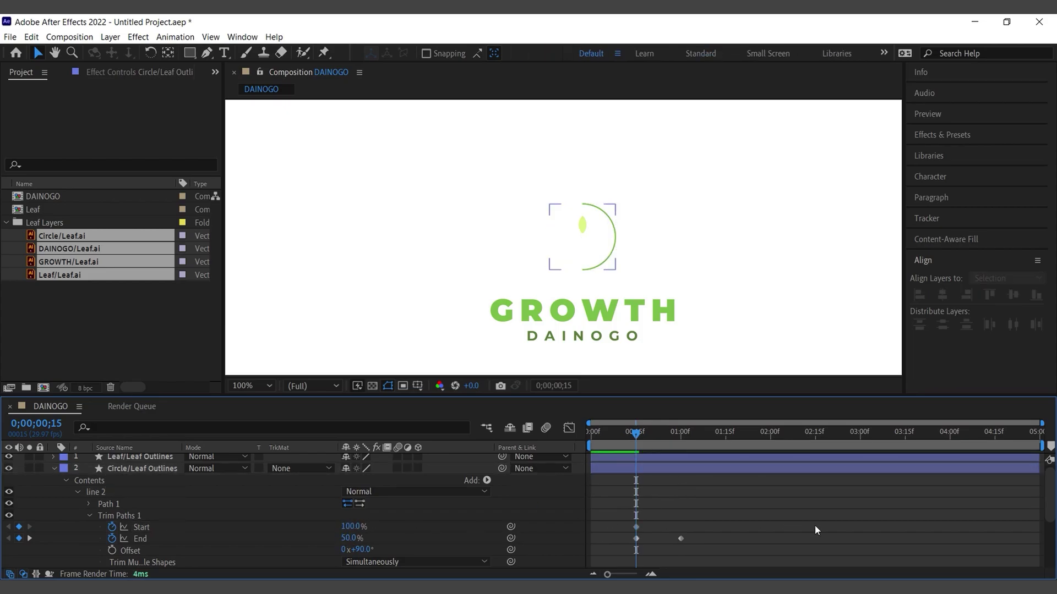
Step: Isolate line 2 by hiding the original line group, and time-reverse line 2's Trim Paths End keyframes
{"action": "left_click_drag", "start_coordinate": [642, 433], "coordinate": [682, 439]}
{"action": "left_click", "coordinate": [78, 493]}
{"action": "left_click", "coordinate": [9, 503]}
{"action": "left_click", "coordinate": [77, 493]}
{"action": "key", "text": "Page_Up"}
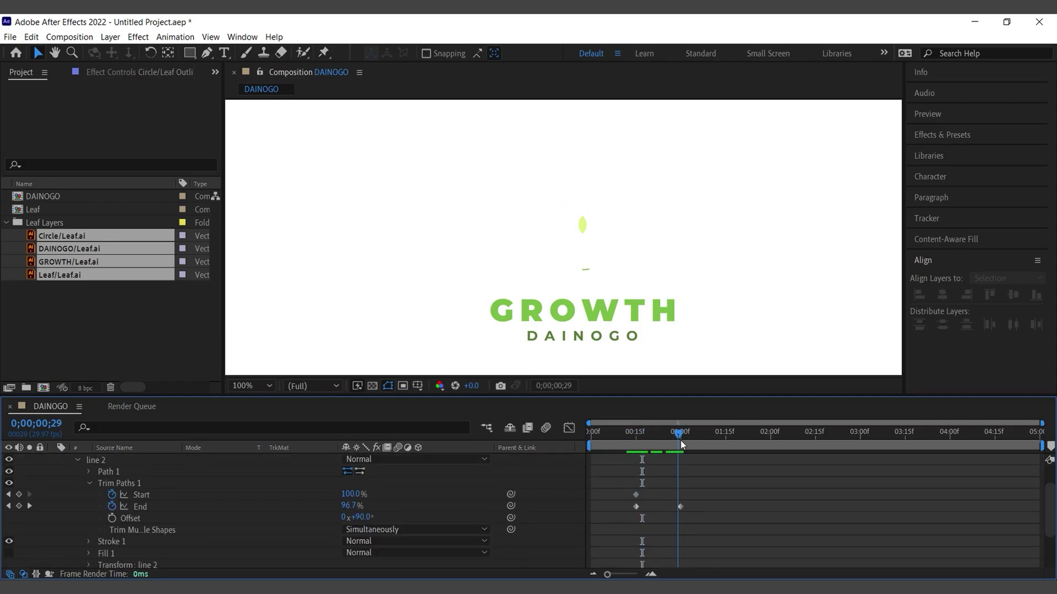
{"action": "left_click_drag", "start_coordinate": [692, 520], "coordinate": [624, 505]}
{"action": "right_click", "coordinate": [636, 508]}
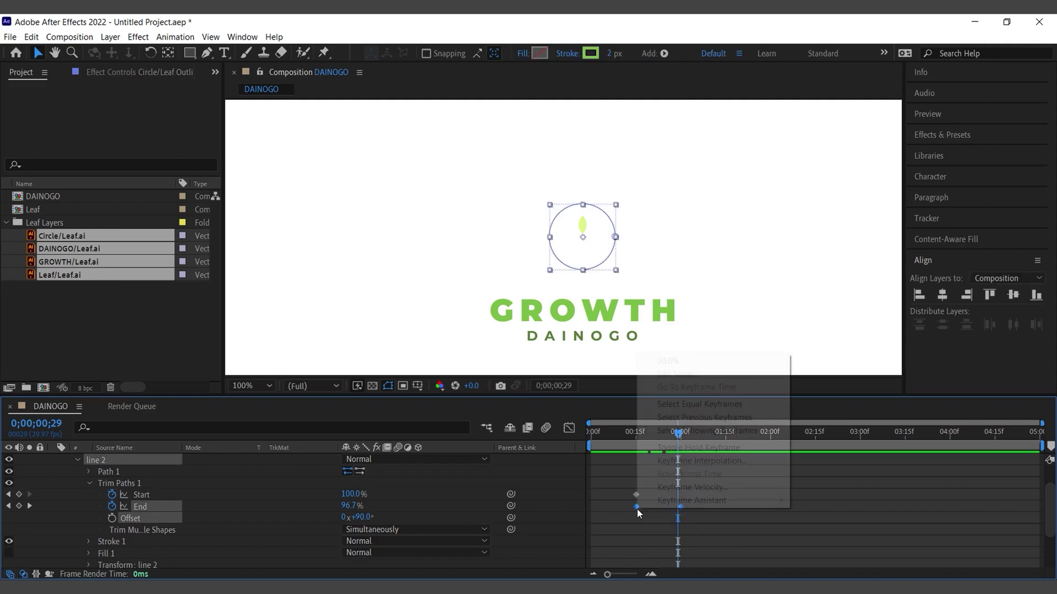
{"action": "mouse_move", "coordinate": [732, 500]}
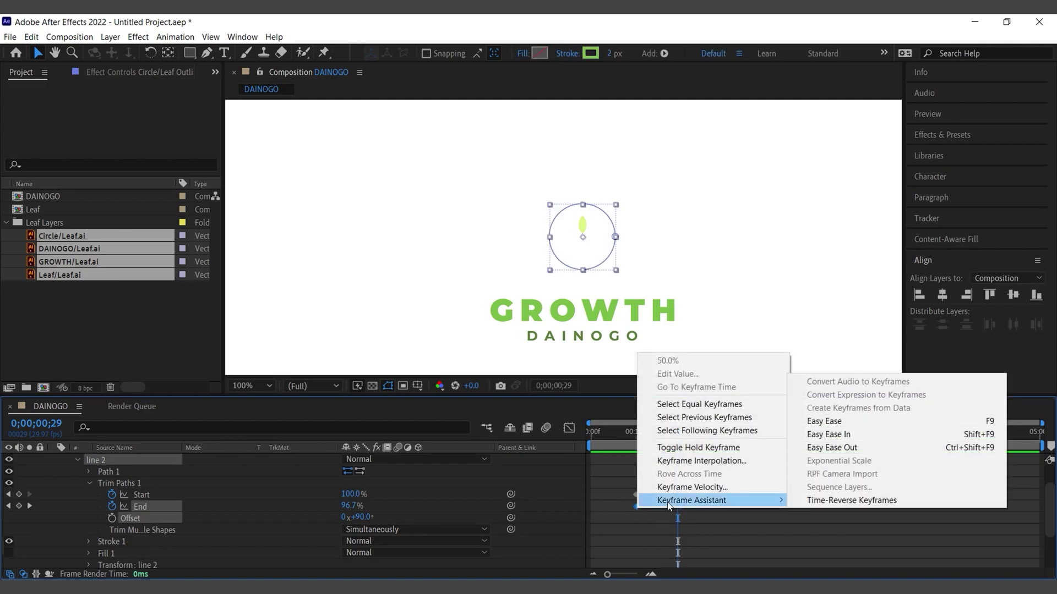
{"action": "left_click", "coordinate": [836, 501]}
{"action": "left_click", "coordinate": [825, 499]}
Step: Check the start of line 2's reversed animation, collapse the group and show the original line group again
{"action": "left_click_drag", "start_coordinate": [676, 436], "coordinate": [632, 444]}
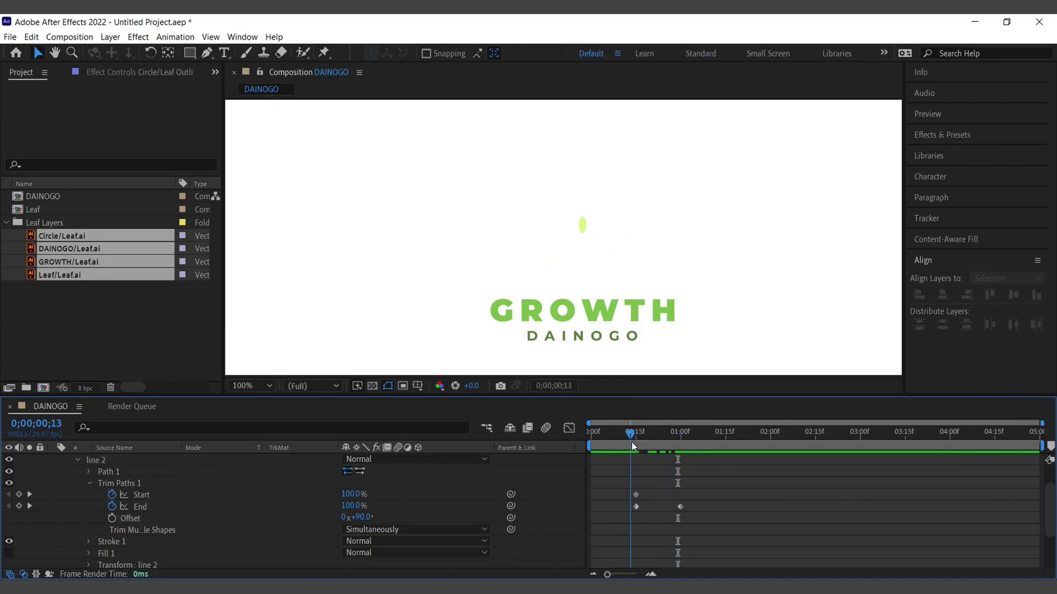
{"action": "left_click", "coordinate": [78, 461]}
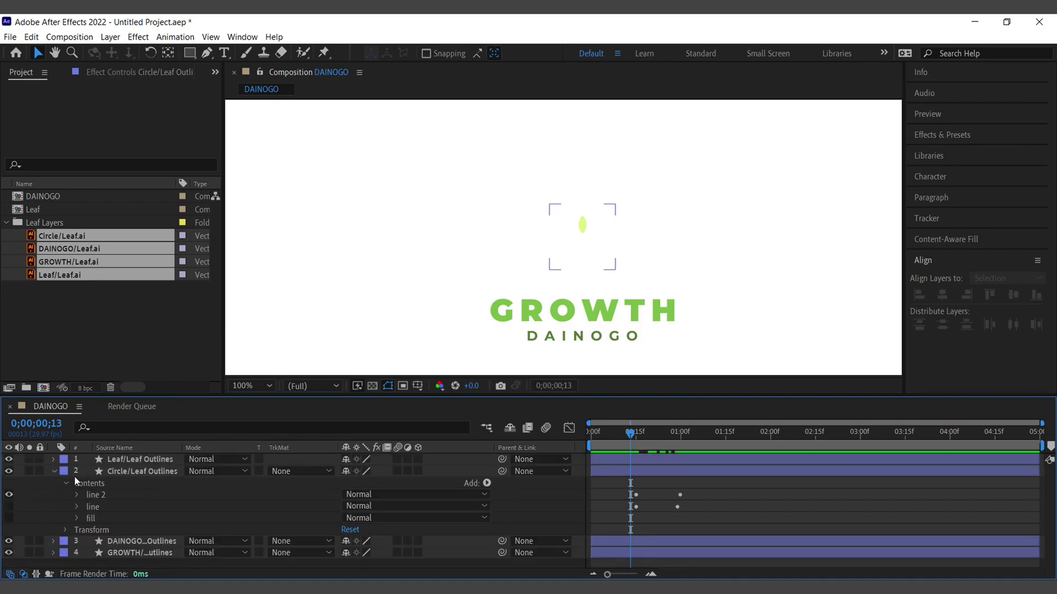
{"action": "left_click", "coordinate": [9, 507]}
Step: Reveal the keyframes of the Circle/Leaf Outlines layer and delete the remaining Start keyframe of line 2
{"action": "left_click", "coordinate": [659, 471]}
{"action": "key", "text": "u"}
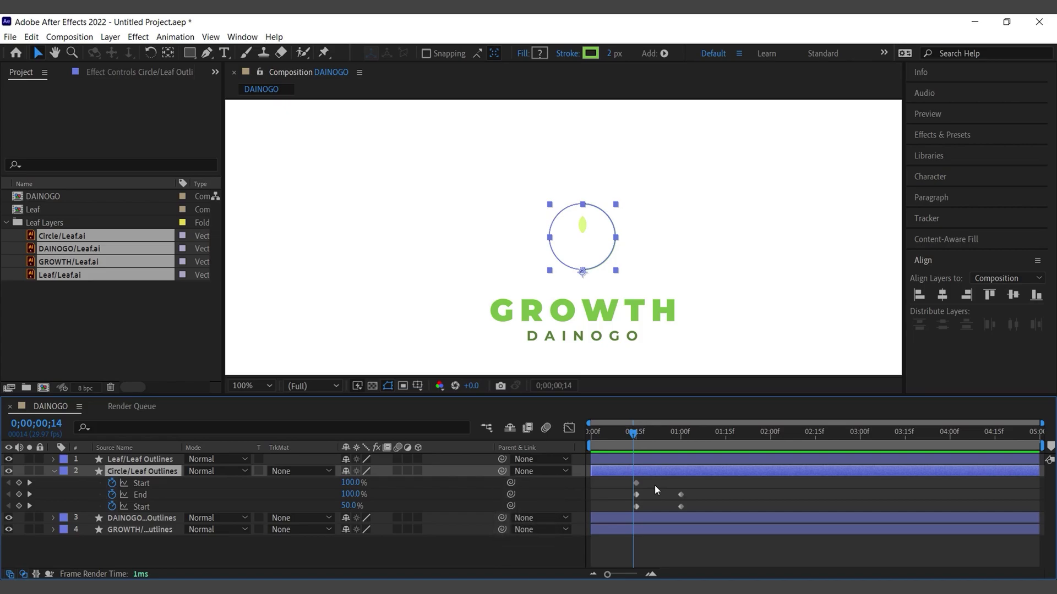
{"action": "left_click", "coordinate": [637, 483]}
{"action": "key", "text": "Delete"}
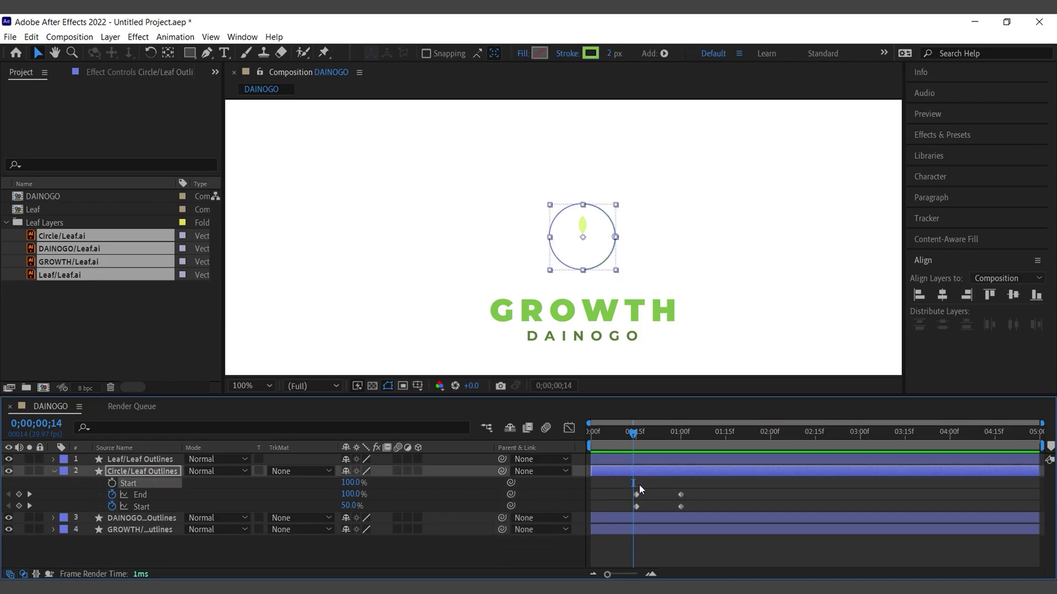
{"action": "left_click", "coordinate": [662, 483]}
Step: Move to 0;00;00;15 and expand all properties of the Circle/Leaf Outlines layer
{"action": "mouse_move", "coordinate": [632, 434]}
{"action": "left_mouse_down"}
{"action": "mouse_move", "coordinate": [679, 437]}
{"action": "mouse_move", "coordinate": [635, 451]}
{"action": "left_mouse_up"}
{"action": "left_click", "coordinate": [58, 482]}
{"action": "left_click", "coordinate": [55, 474]}
{"action": "left_click", "coordinate": [98, 474]}
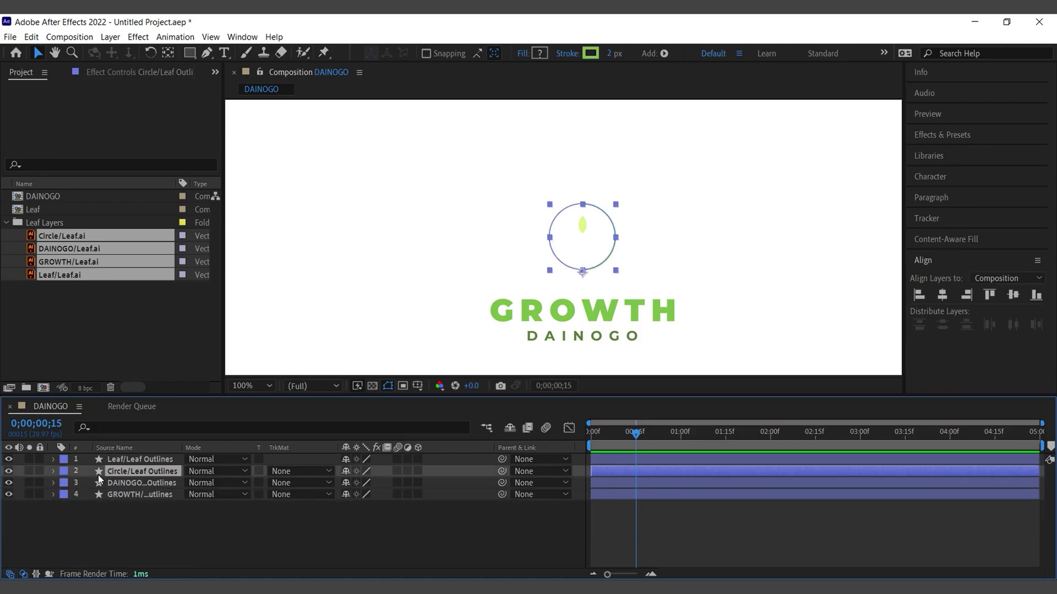
{"action": "key", "text": "u"}
{"action": "key", "text": "u"}
{"action": "key", "text": "u"}
{"action": "key", "text": "u"}
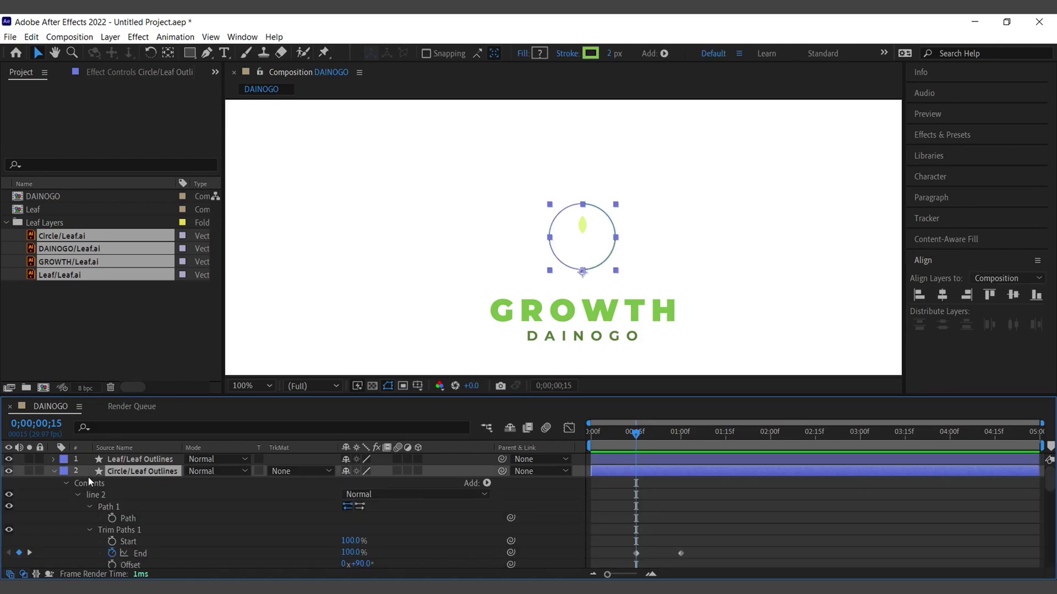
Step: Set the End of the original line group's Trim Paths to 50% and preview that half of the circle
{"action": "left_click", "coordinate": [556, 534]}
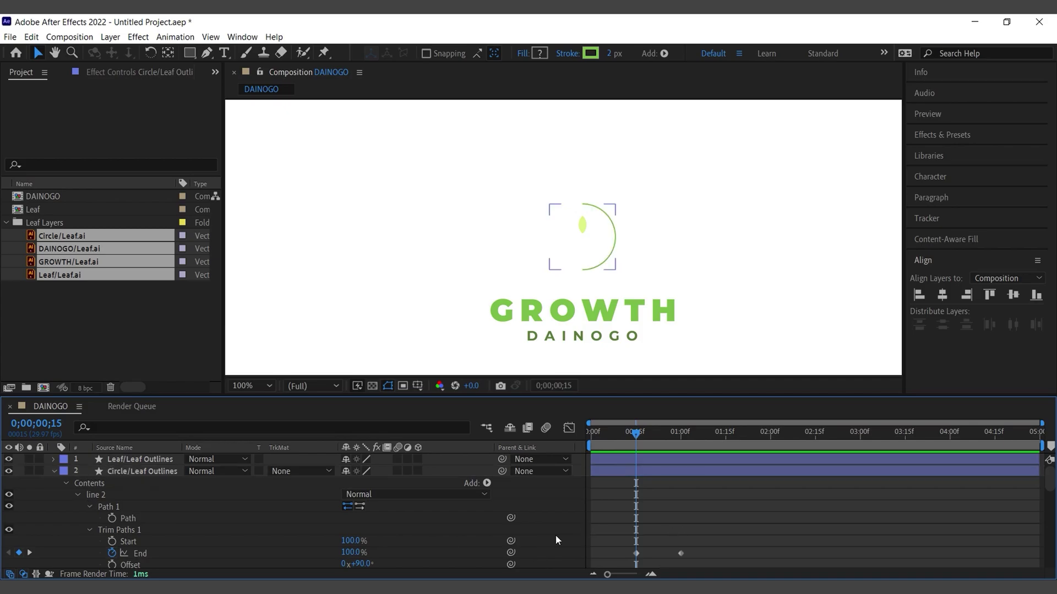
{"action": "left_click", "coordinate": [75, 494]}
{"action": "left_click", "coordinate": [77, 506]}
{"action": "scroll", "coordinate": [91, 491], "scroll_direction": "down", "scroll_amount": 1}
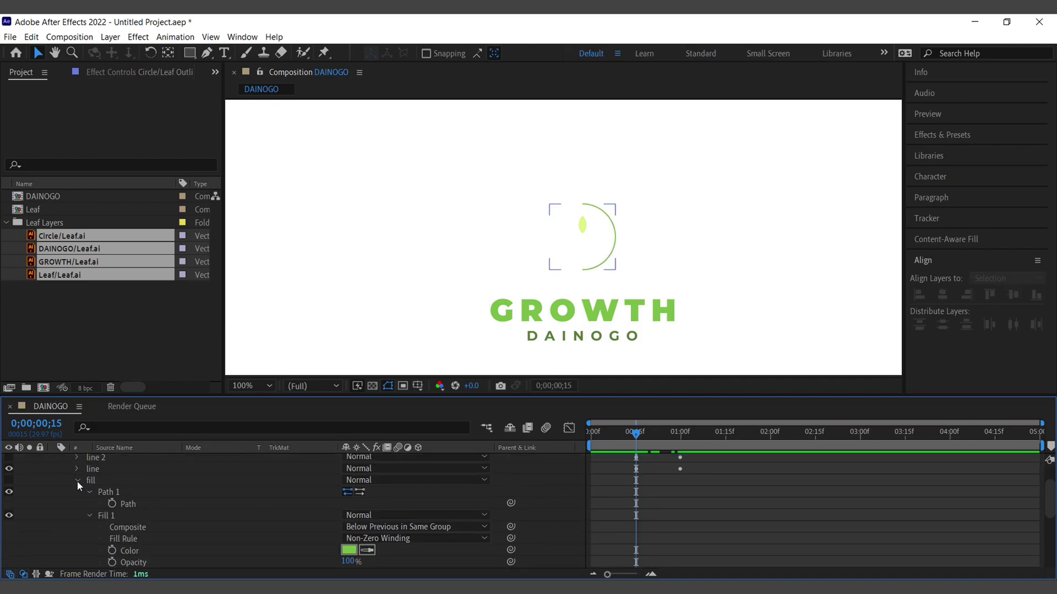
{"action": "left_click", "coordinate": [77, 481]}
{"action": "left_click", "coordinate": [77, 504]}
{"action": "scroll", "coordinate": [155, 502], "scroll_direction": "down", "scroll_amount": 2}
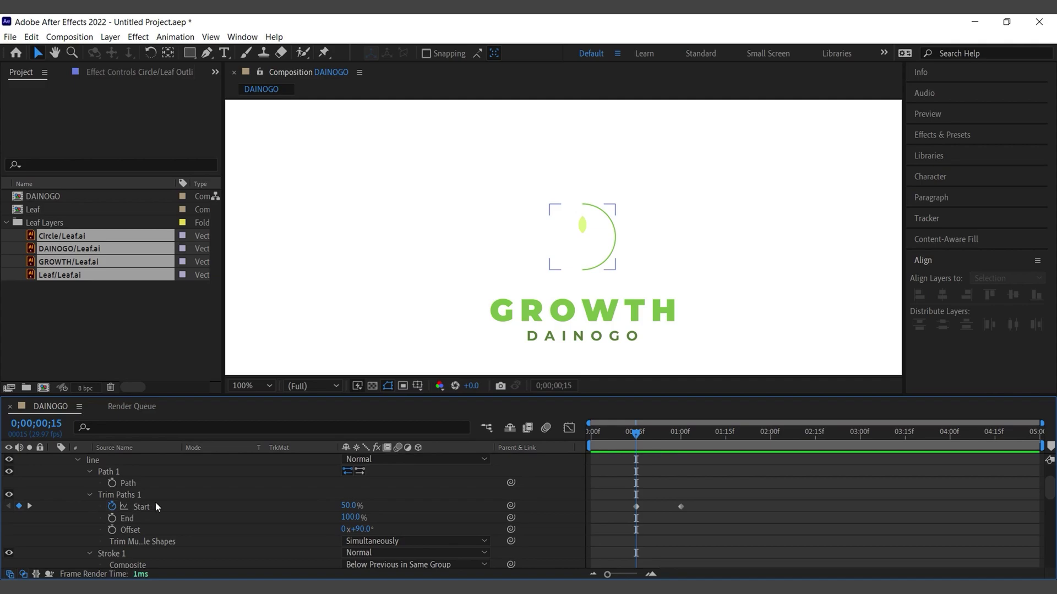
{"action": "left_click", "coordinate": [350, 517]}
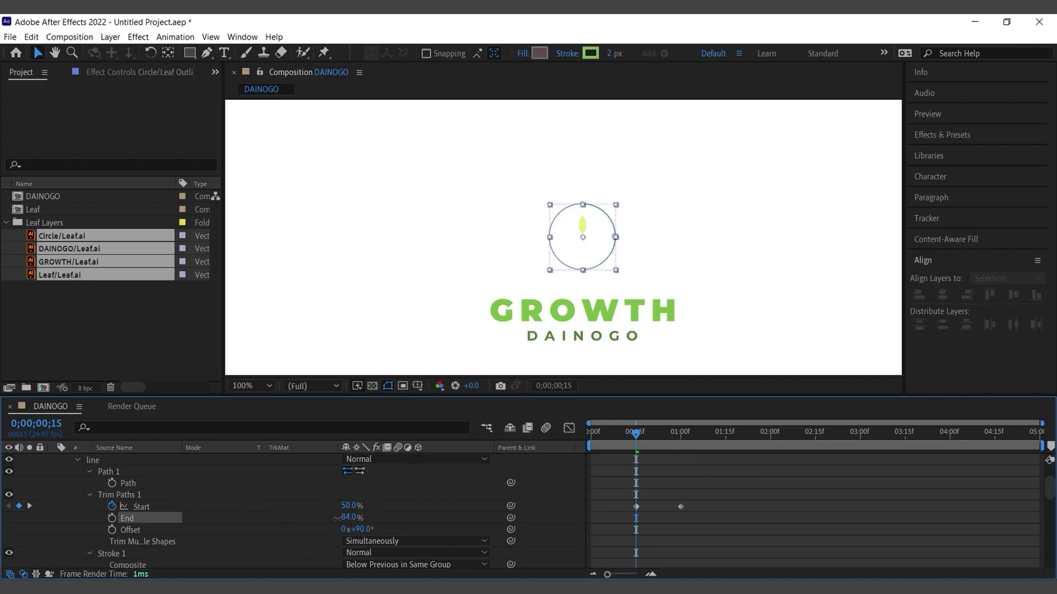
{"action": "type", "text": "50"}
{"action": "key", "text": "Return"}
{"action": "left_click", "coordinate": [731, 501]}
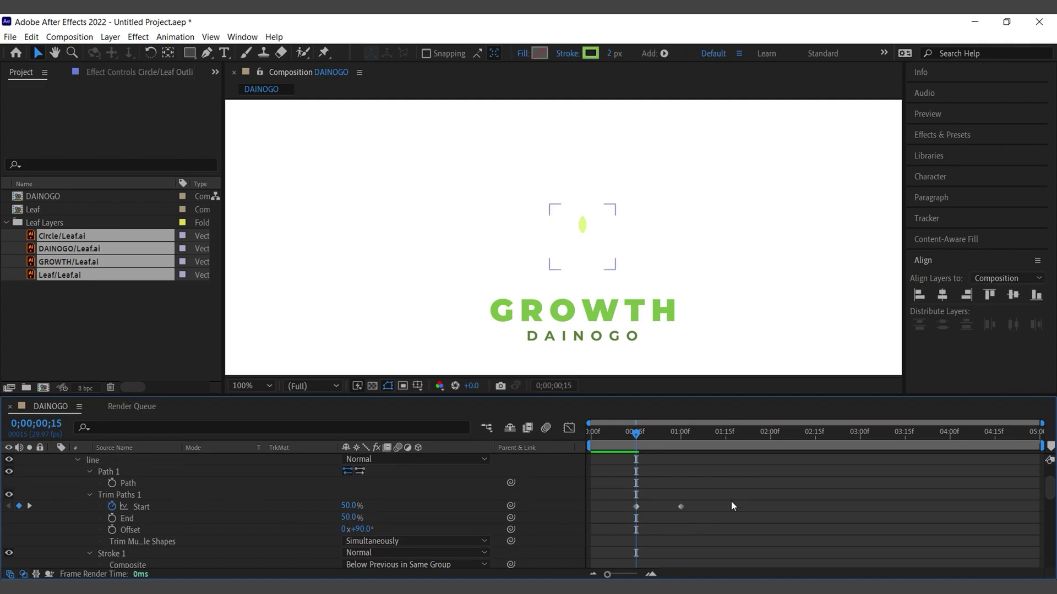
{"action": "key", "text": "space"}
{"action": "key", "text": "space"}
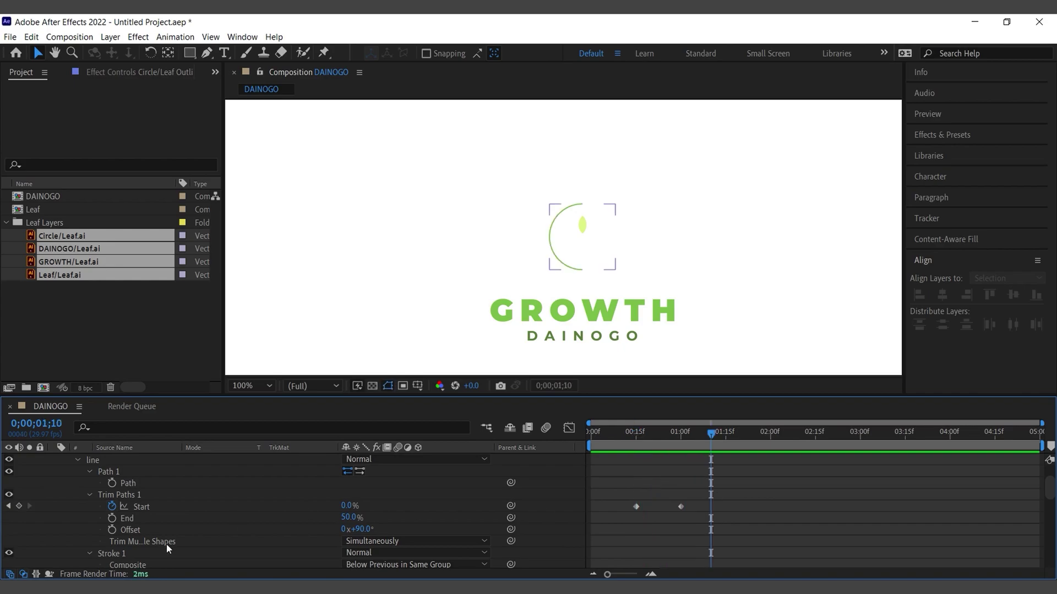
Step: Show the line 2 group and preview both halves of the circle drawing on from 0;00;00;00
{"action": "scroll", "coordinate": [72, 485], "scroll_direction": "up", "scroll_amount": 1}
{"action": "left_click", "coordinate": [77, 495]}
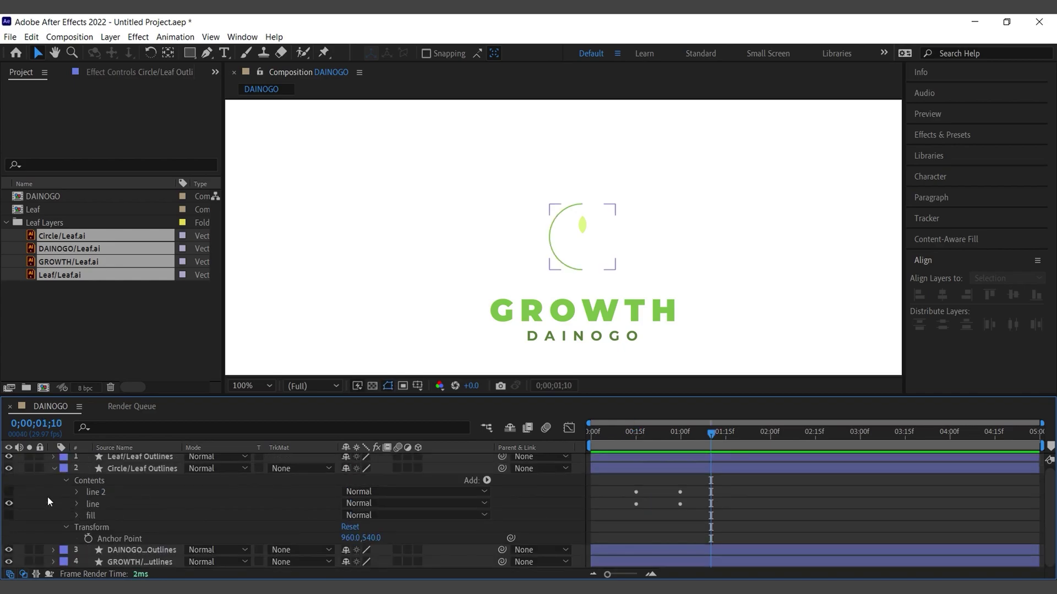
{"action": "left_click", "coordinate": [9, 492]}
{"action": "left_click_drag", "start_coordinate": [711, 437], "coordinate": [556, 454]}
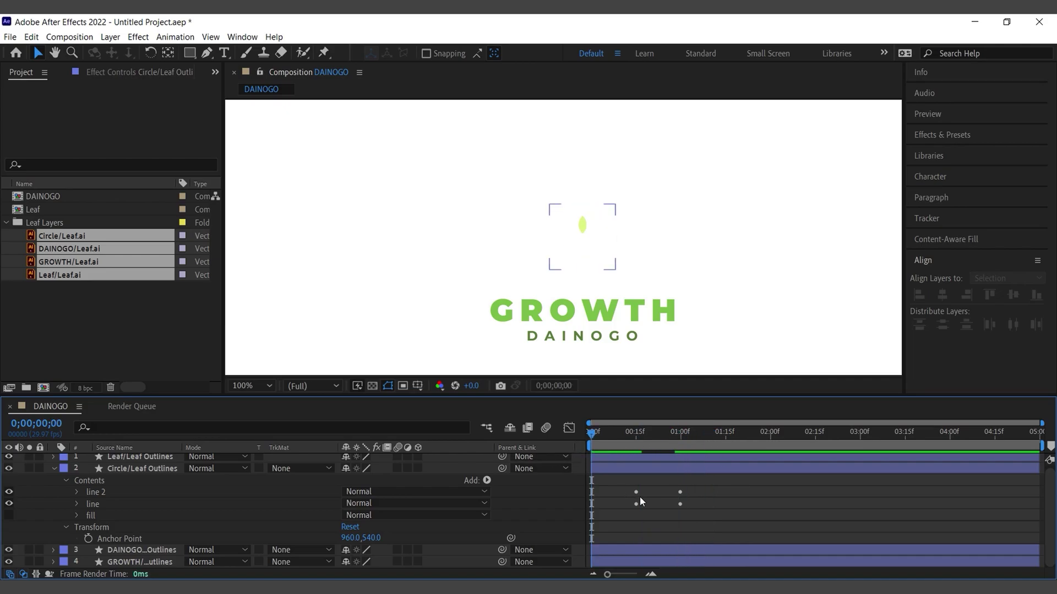
{"action": "key", "text": "space"}
{"action": "key", "text": "space"}
Step: Show the fill group and keyframe its Transform Opacity at 100% at 0;00;01;20, moving the keyframe slightly earlier
{"action": "left_click", "coordinate": [679, 438]}
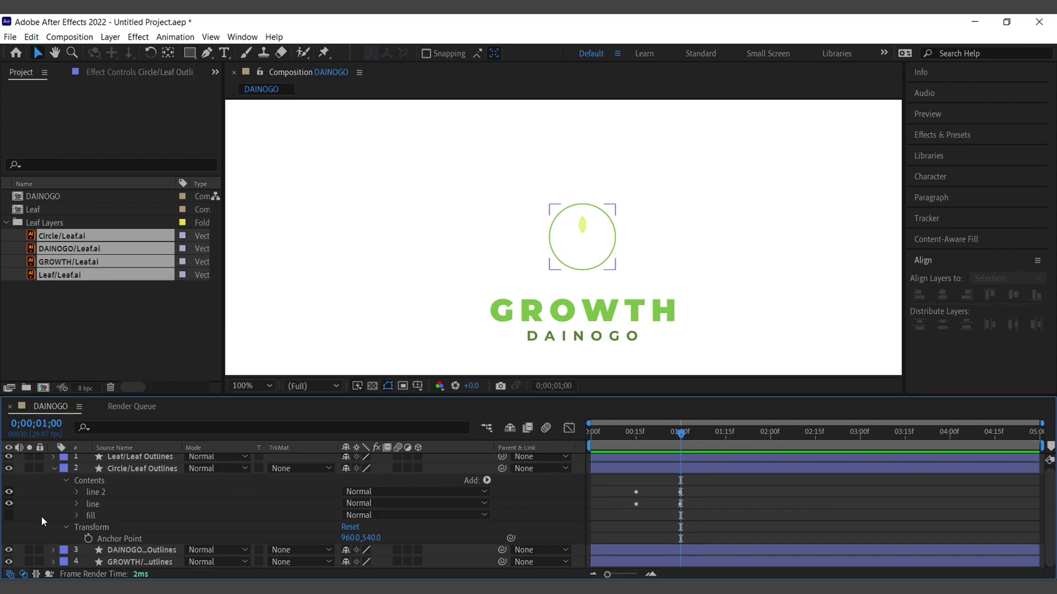
{"action": "left_click", "coordinate": [9, 516]}
{"action": "left_click", "coordinate": [75, 515]}
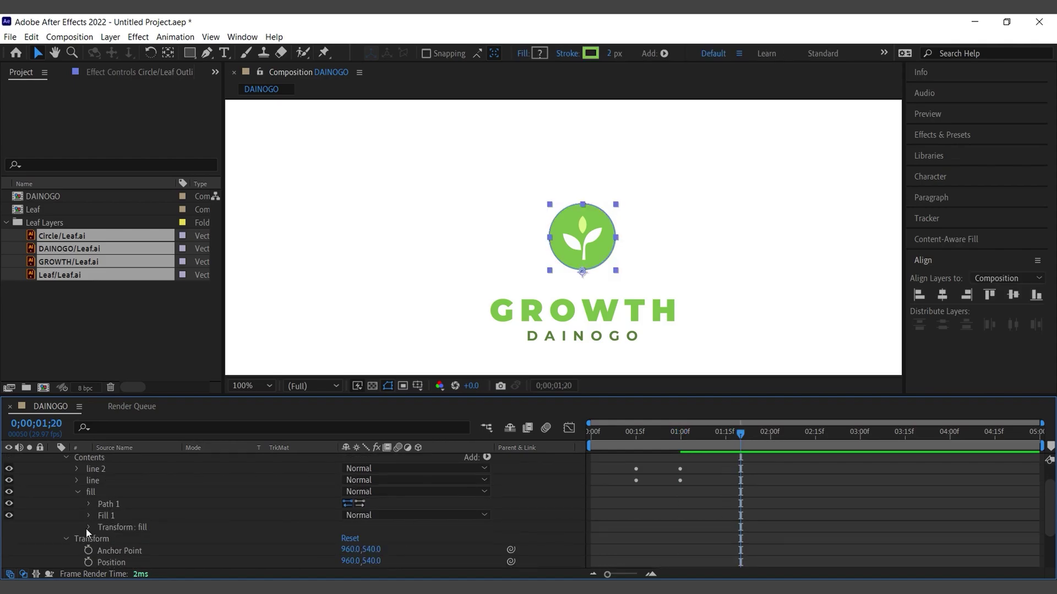
{"action": "scroll", "coordinate": [86, 528], "scroll_direction": "down", "scroll_amount": 3}
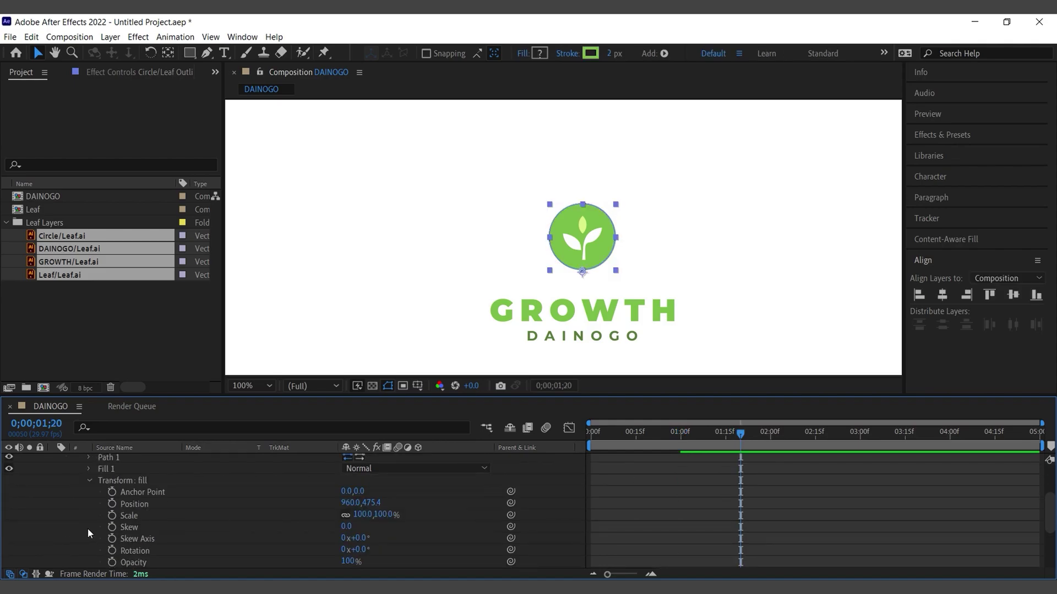
{"action": "scroll", "coordinate": [135, 538], "scroll_direction": "down", "scroll_amount": 1}
{"action": "scroll", "coordinate": [135, 538], "scroll_direction": "up", "scroll_amount": 1}
{"action": "left_click", "coordinate": [111, 562]}
{"action": "left_click_drag", "start_coordinate": [739, 562], "coordinate": [731, 563]}
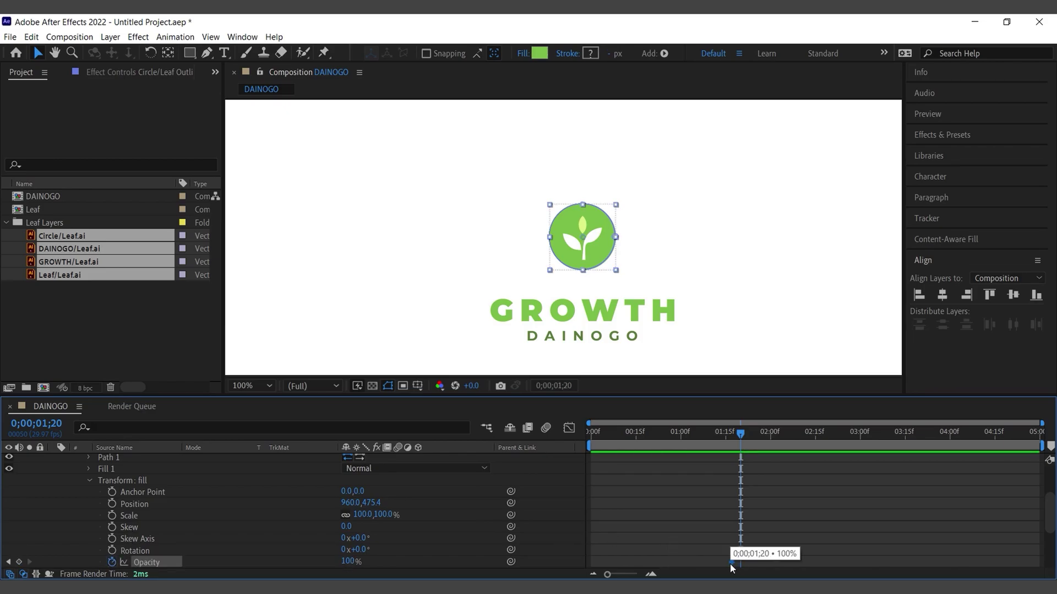
Step: Set the fill group's Opacity to 0% at the one-second mark
{"action": "left_click_drag", "start_coordinate": [711, 442], "coordinate": [677, 441]}
{"action": "left_click", "coordinate": [346, 561]}
{"action": "type", "text": "0"}
{"action": "key", "text": "Return"}
{"action": "left_click", "coordinate": [806, 487]}
Step: Shift both of the fill group's Opacity keyframes slightly earlier and preview the animation from the beginning
{"action": "left_click_drag", "start_coordinate": [683, 439], "coordinate": [681, 468]}
{"action": "scroll", "coordinate": [668, 507], "scroll_direction": "down", "scroll_amount": 1}
{"action": "left_click_drag", "start_coordinate": [656, 512], "coordinate": [720, 527]}
{"action": "left_click_drag", "start_coordinate": [682, 433], "coordinate": [489, 444]}
{"action": "key", "text": "space"}
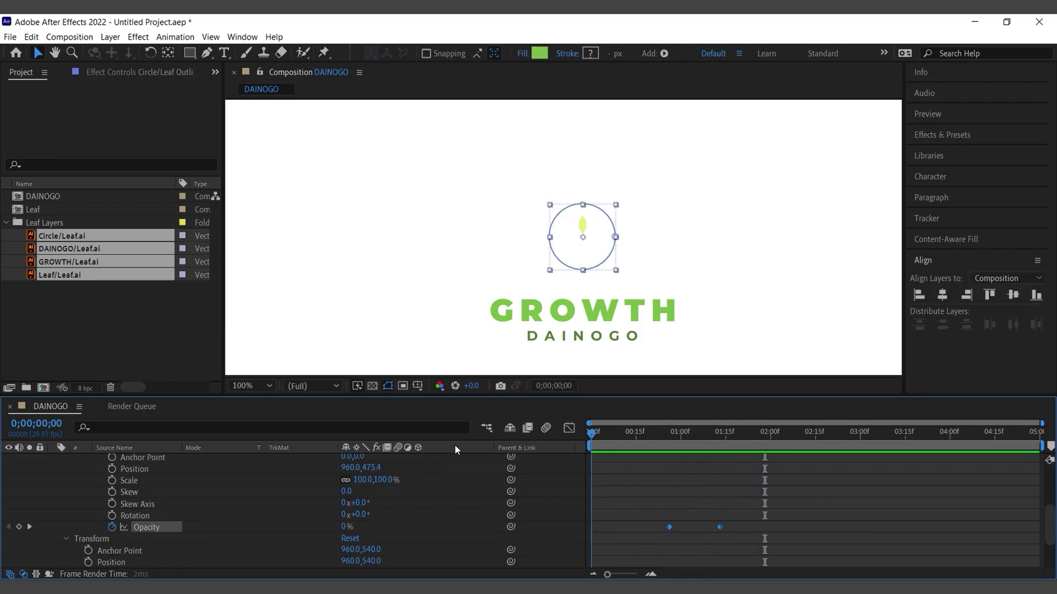
{"action": "key", "text": "space"}
Step: Move to 0;00;01;15 and collapse the fill group and the Circle/Leaf Outlines layer
{"action": "left_click", "coordinate": [725, 436]}
{"action": "scroll", "coordinate": [745, 498], "scroll_direction": "up", "scroll_amount": 5}
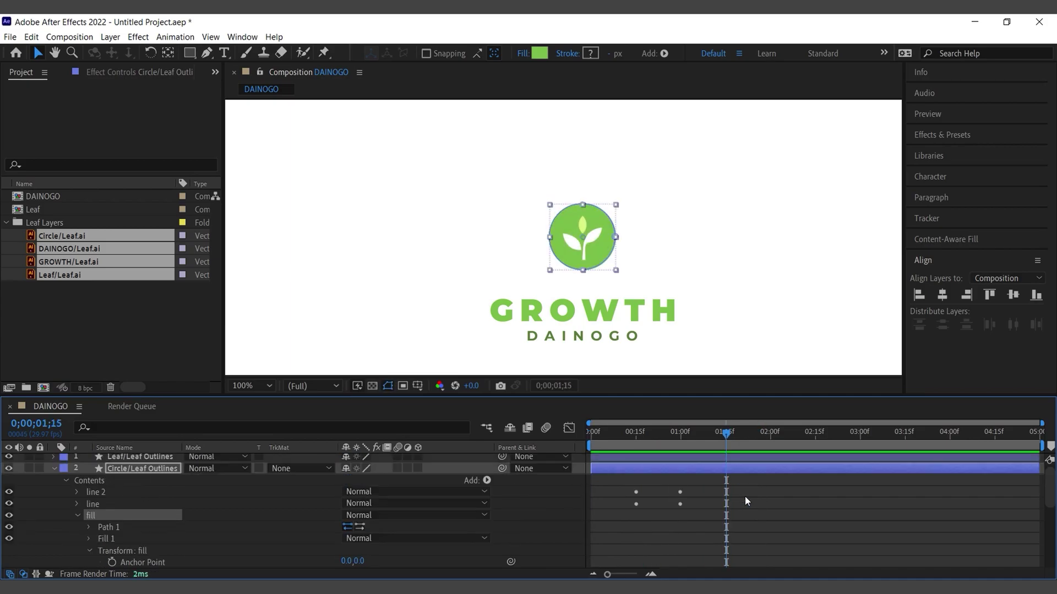
{"action": "left_click", "coordinate": [77, 516]}
{"action": "left_click", "coordinate": [66, 481]}
{"action": "left_click", "coordinate": [54, 469]}
Step: Hide the DAINOGO and GROWTH outlines layers
{"action": "left_click", "coordinate": [142, 483]}
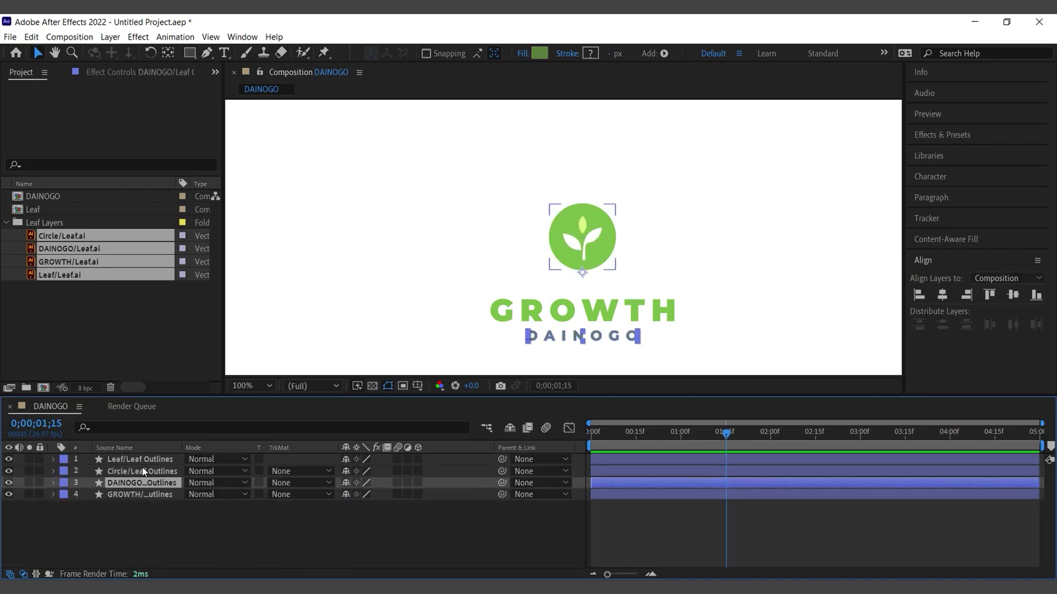
{"action": "left_click", "coordinate": [9, 483]}
{"action": "left_click", "coordinate": [231, 528]}
{"action": "left_click", "coordinate": [11, 494]}
Step: Expand the contents of the Leaf/Leaf Outlines layer and rename Group 2, the right leaf with the stem, as 01
{"action": "left_click", "coordinate": [122, 458]}
{"action": "left_click", "coordinate": [54, 459]}
{"action": "left_click", "coordinate": [66, 472]}
{"action": "left_click", "coordinate": [104, 495]}
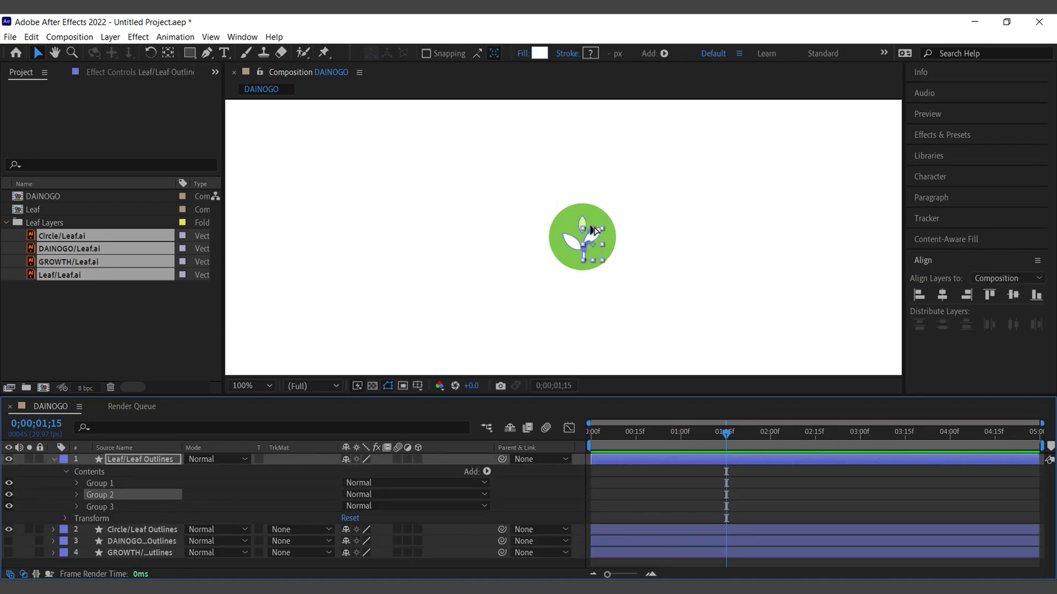
{"action": "scroll", "coordinate": [591, 241], "scroll_direction": "up", "scroll_amount": 2}
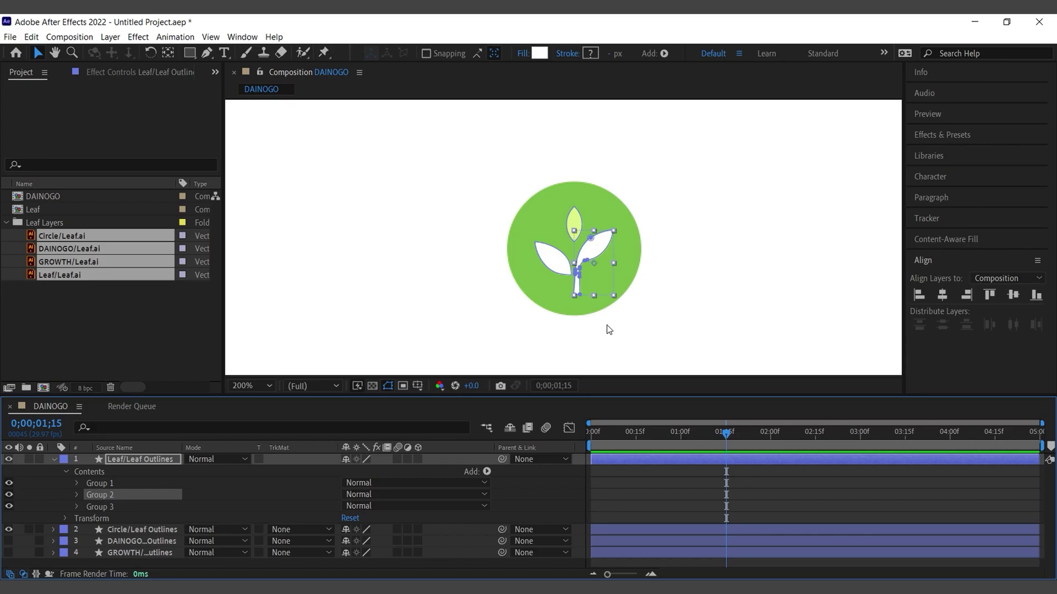
{"action": "key", "text": "Return"}
{"action": "type", "text": "01"}
{"action": "key", "text": "Return"}
Step: Rename Group 3, the left leaf, as 02
{"action": "left_click", "coordinate": [101, 506]}
{"action": "key", "text": "Return"}
{"action": "type", "text": "02"}
{"action": "key", "text": "Return"}
Step: Rename Group 1, the top yellow leaf, as 03 and move it below group 02
{"action": "left_click", "coordinate": [94, 484]}
{"action": "key", "text": "Return"}
{"action": "type", "text": "03"}
{"action": "key", "text": "Return"}
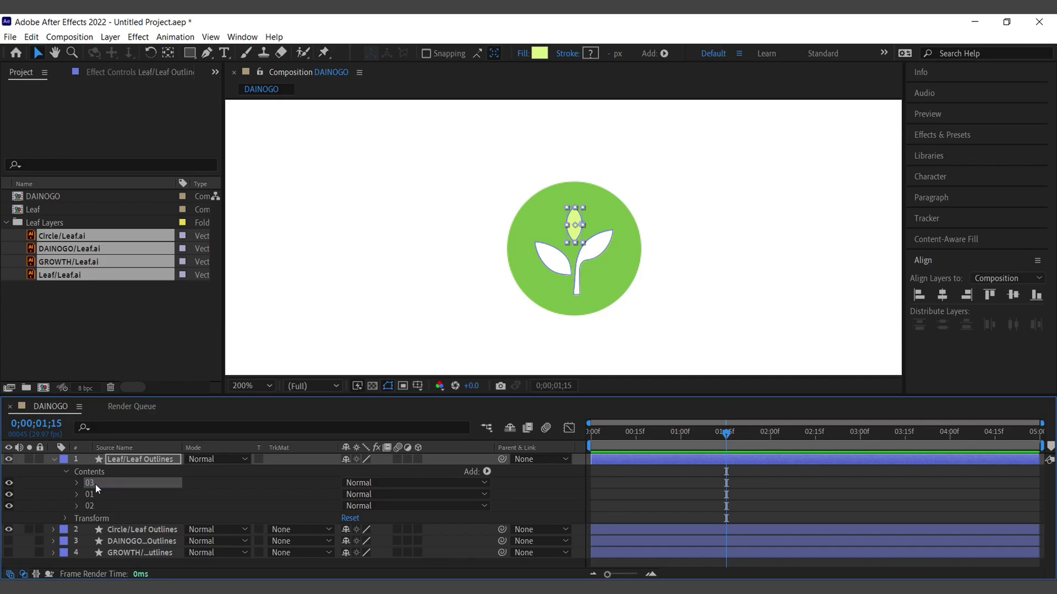
{"action": "left_click", "coordinate": [95, 492]}
{"action": "left_click_drag", "start_coordinate": [100, 482], "coordinate": [100, 510]}
Step: Move group 01's anchor point to the base of the stem and group 02's to the leaf's lower tip beside the stem
{"action": "left_click", "coordinate": [97, 486]}
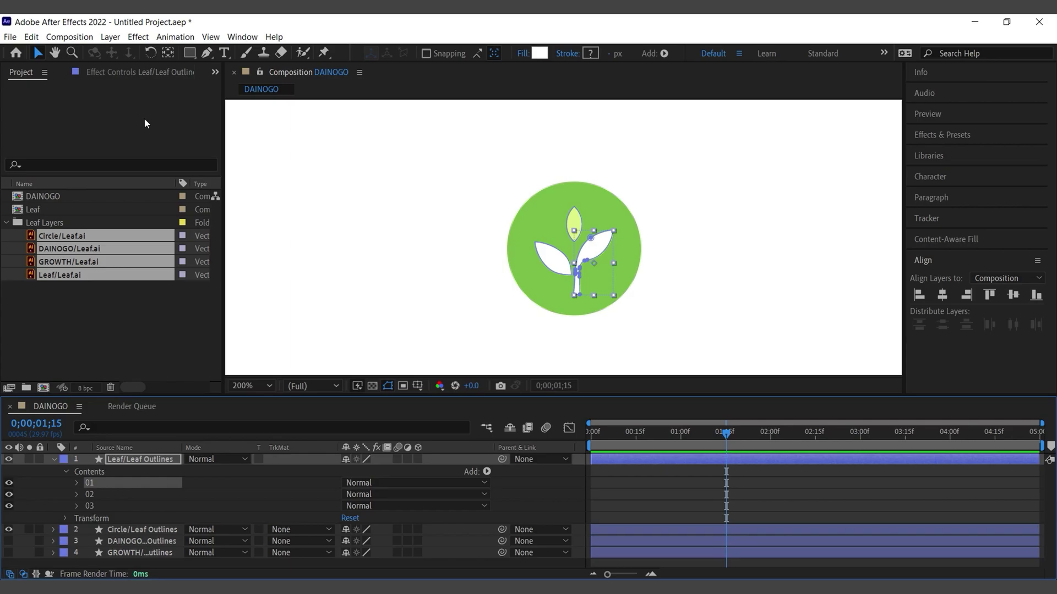
{"action": "left_click", "coordinate": [168, 53]}
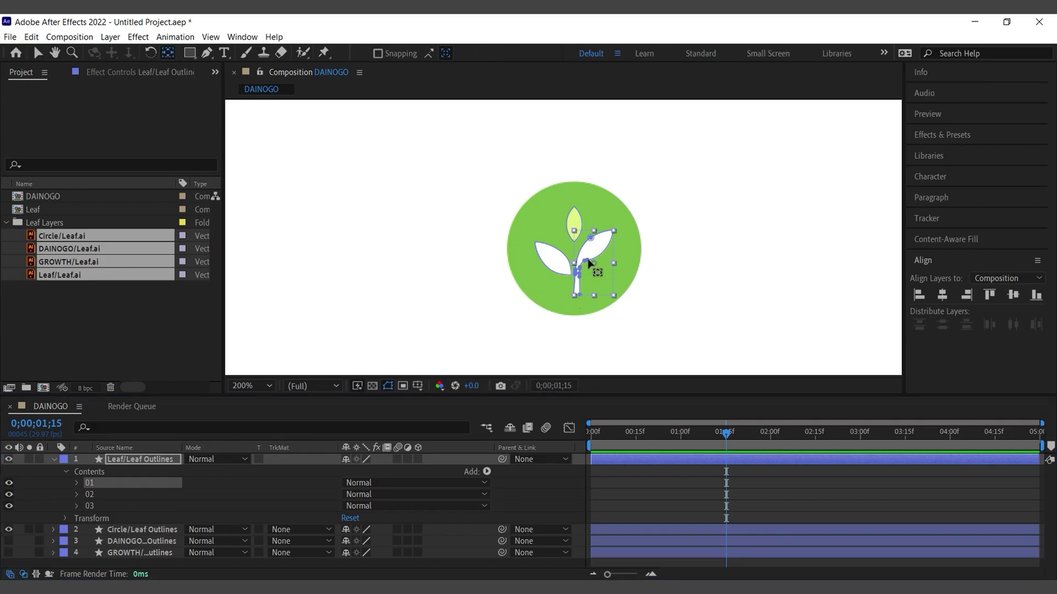
{"action": "left_click_drag", "start_coordinate": [593, 262], "coordinate": [572, 294]}
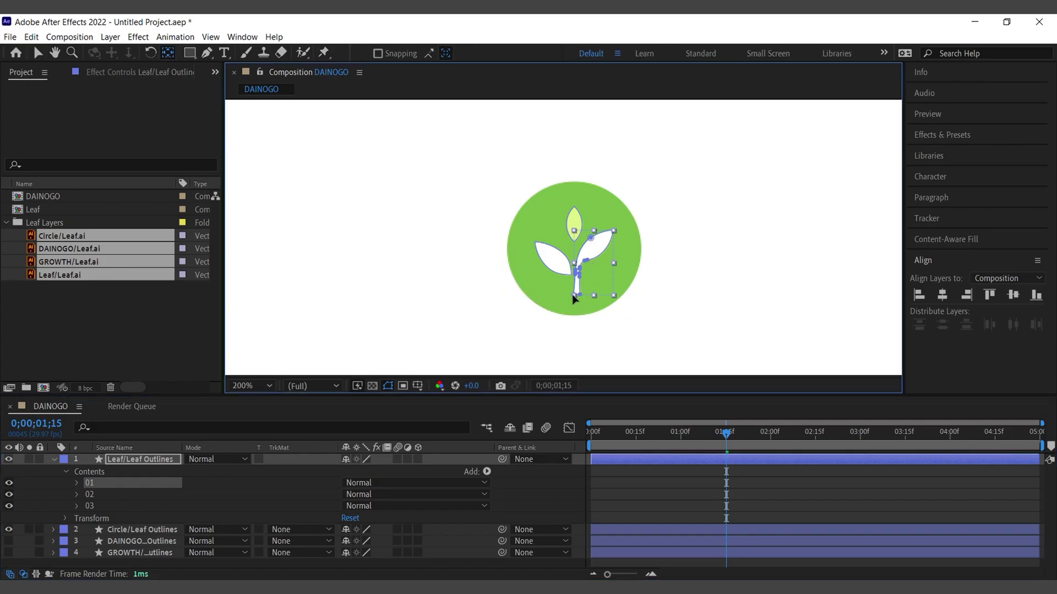
{"action": "left_click", "coordinate": [105, 494]}
{"action": "left_click_drag", "start_coordinate": [555, 266], "coordinate": [572, 278]}
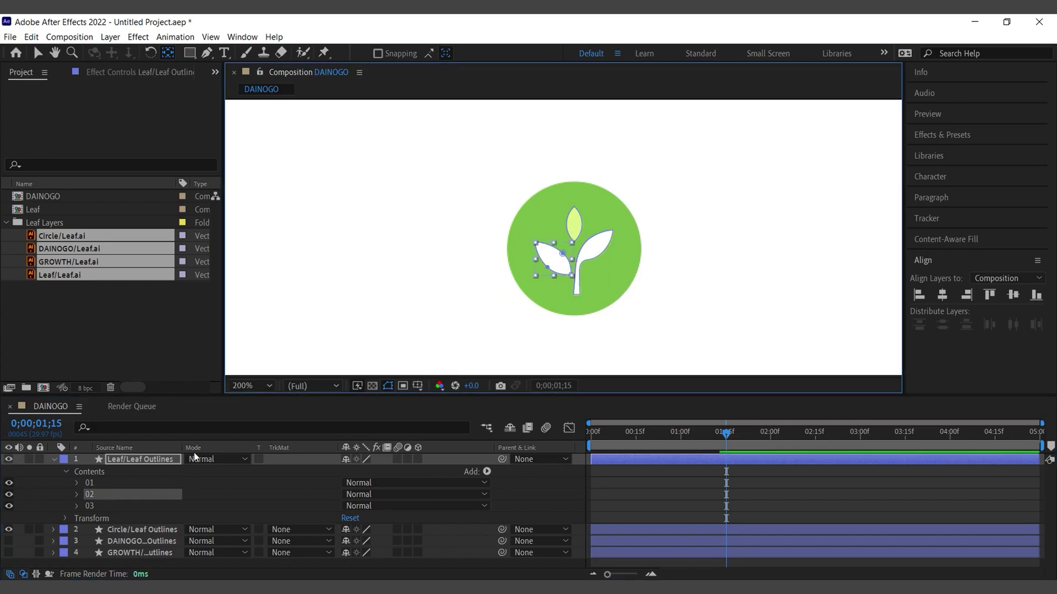
Step: Move group 03's anchor point to the bottom tip of the yellow leaf
{"action": "left_click", "coordinate": [134, 506]}
{"action": "scroll", "coordinate": [573, 225], "scroll_direction": "up", "scroll_amount": 3}
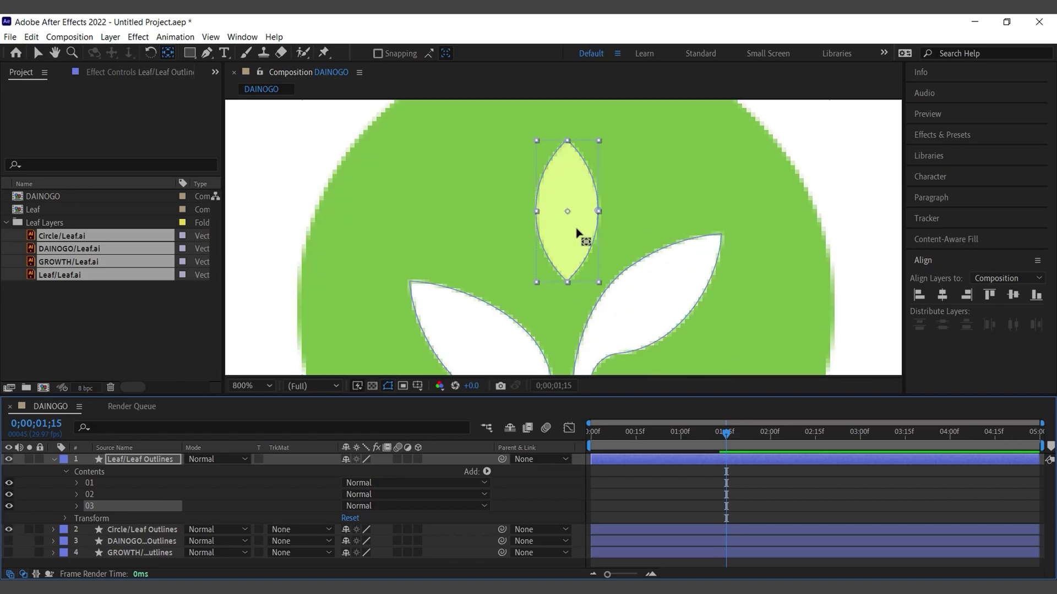
{"action": "left_click_drag", "start_coordinate": [567, 215], "coordinate": [568, 283]}
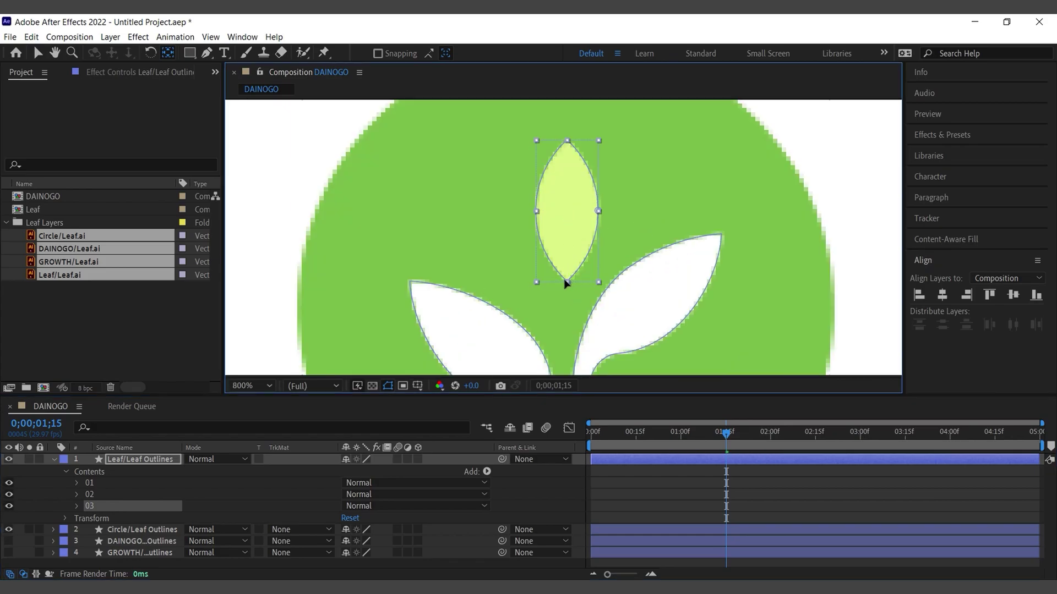
{"action": "scroll", "coordinate": [583, 200], "scroll_direction": "down", "scroll_amount": 1}
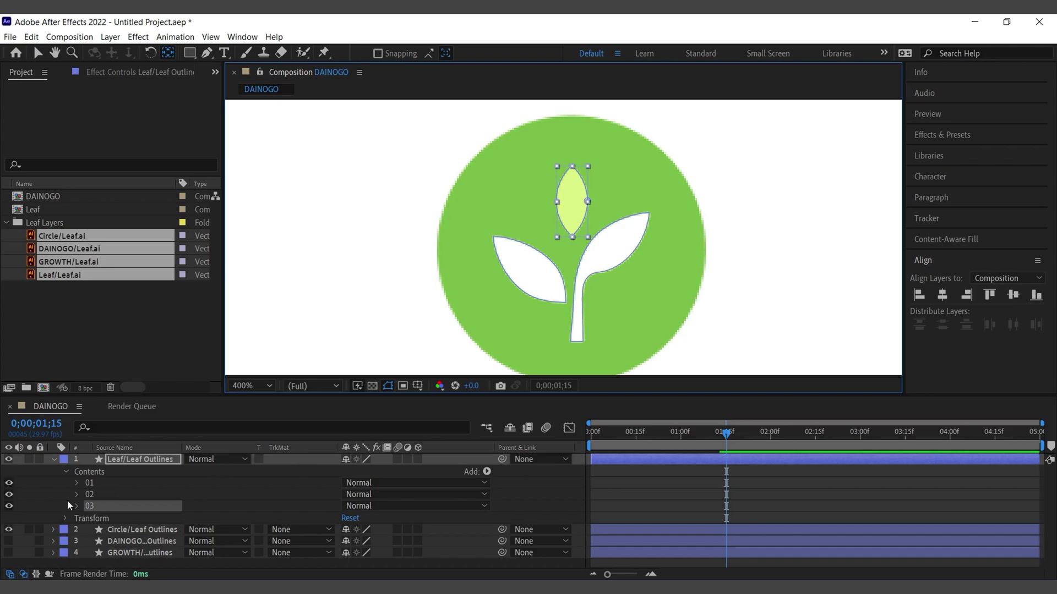
Step: Select leaf groups 01, 02 and 03 together and add Scale keyframes to them at 0;00;01;15
{"action": "left_click", "coordinate": [93, 484], "text": "shift"}
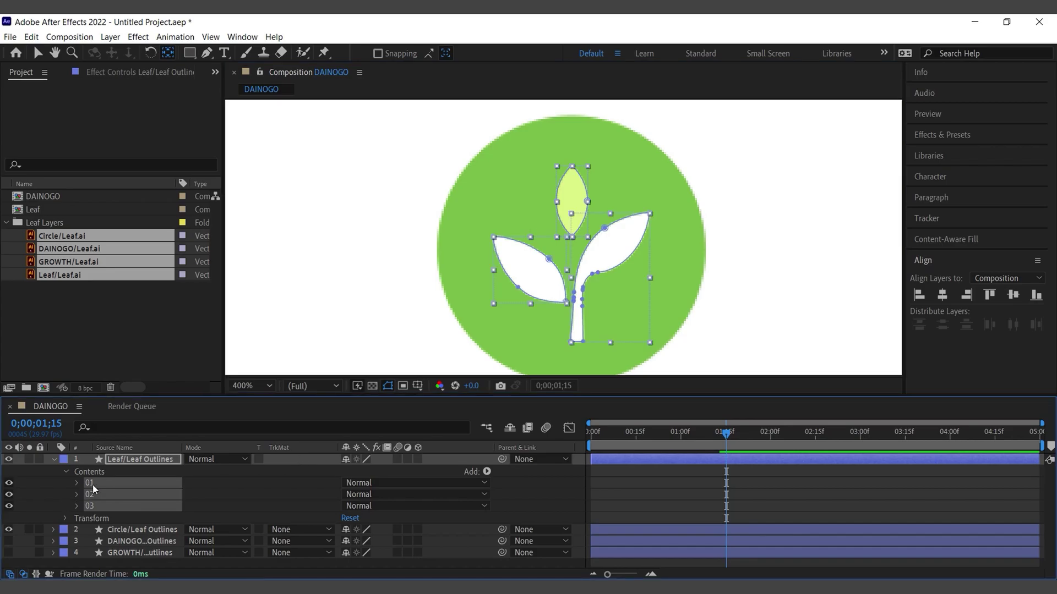
{"action": "key", "text": "s"}
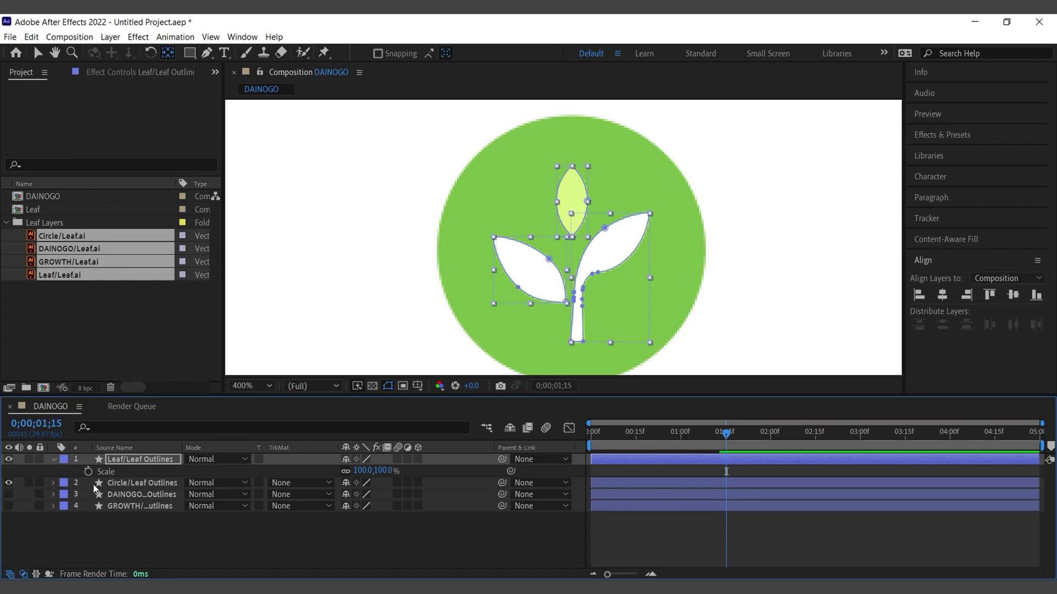
{"action": "left_click", "coordinate": [54, 459]}
{"action": "left_click", "coordinate": [54, 459]}
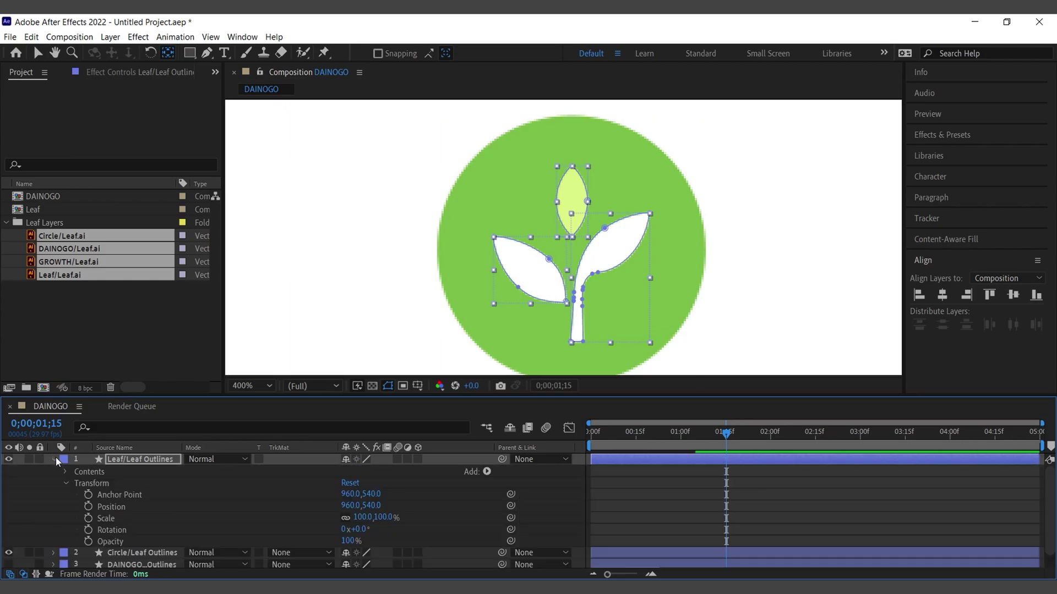
{"action": "left_click", "coordinate": [66, 483]}
{"action": "left_click", "coordinate": [65, 472]}
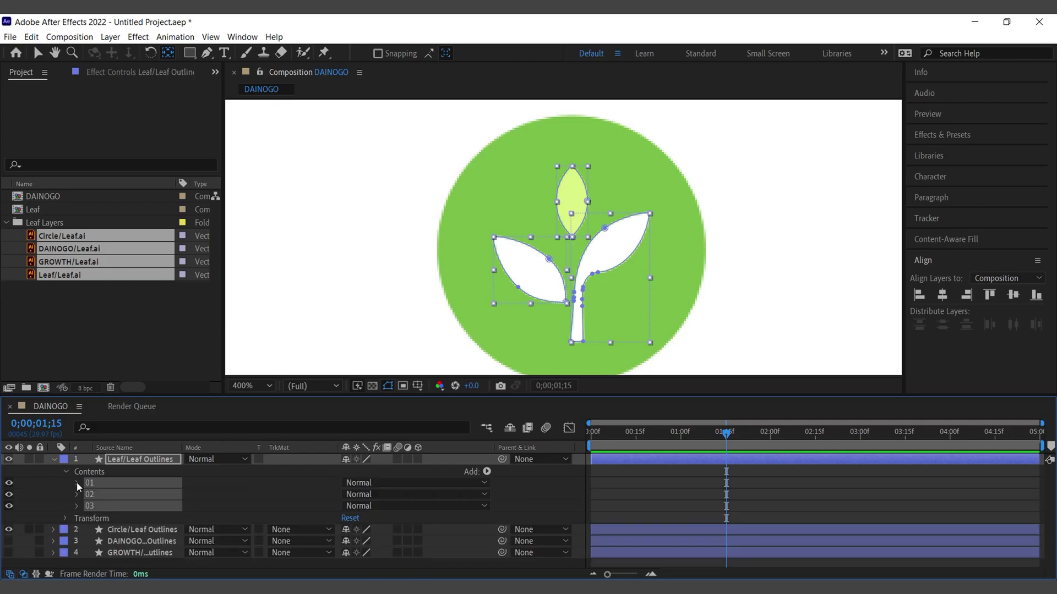
{"action": "left_click", "coordinate": [77, 483]}
{"action": "left_click", "coordinate": [88, 518]}
{"action": "scroll", "coordinate": [130, 521], "scroll_direction": "down", "scroll_amount": 1}
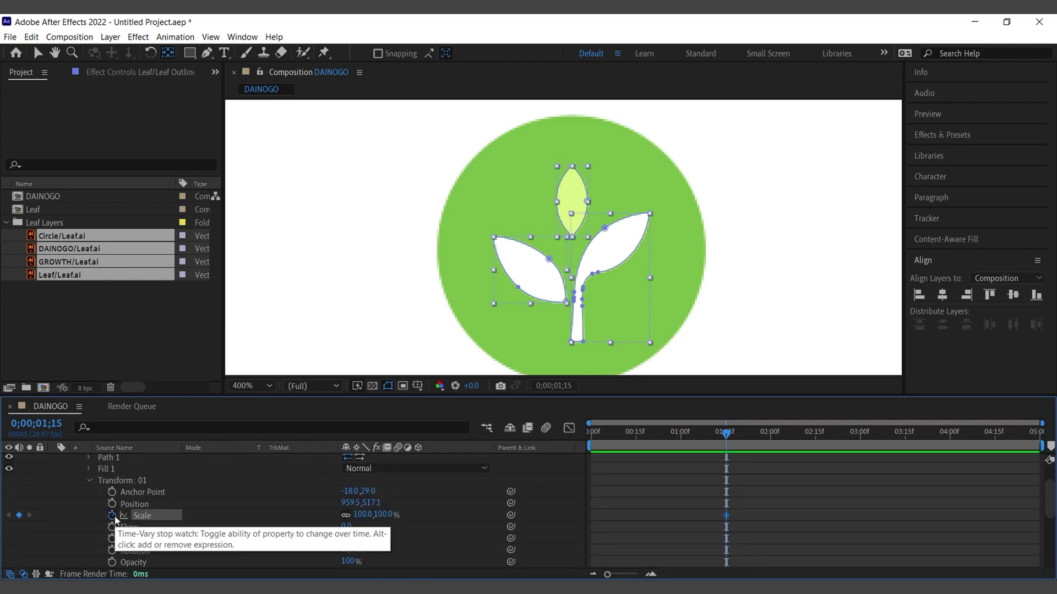
{"action": "left_click", "coordinate": [112, 516]}
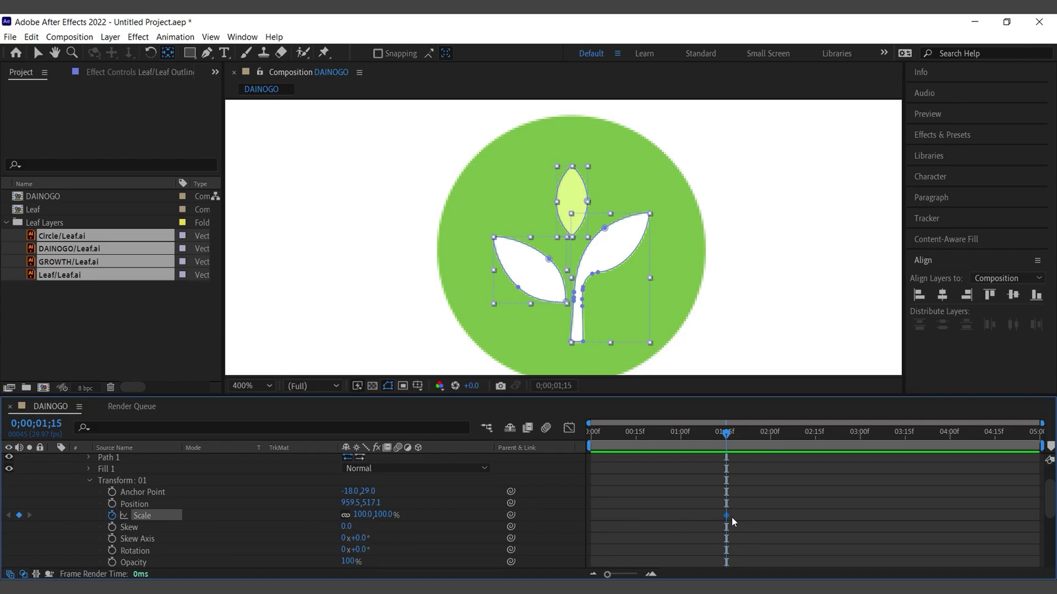
Step: Move the groups' Scale keyframes to 0;00;02;00, set Scale to 0% at 0;00;01;15, and preview the growth
{"action": "left_click_drag", "start_coordinate": [727, 516], "coordinate": [770, 516]}
{"action": "left_click_drag", "start_coordinate": [387, 521], "coordinate": [289, 516]}
{"action": "left_click", "coordinate": [362, 515]}
{"action": "type", "text": "0"}
{"action": "key", "text": "Return"}
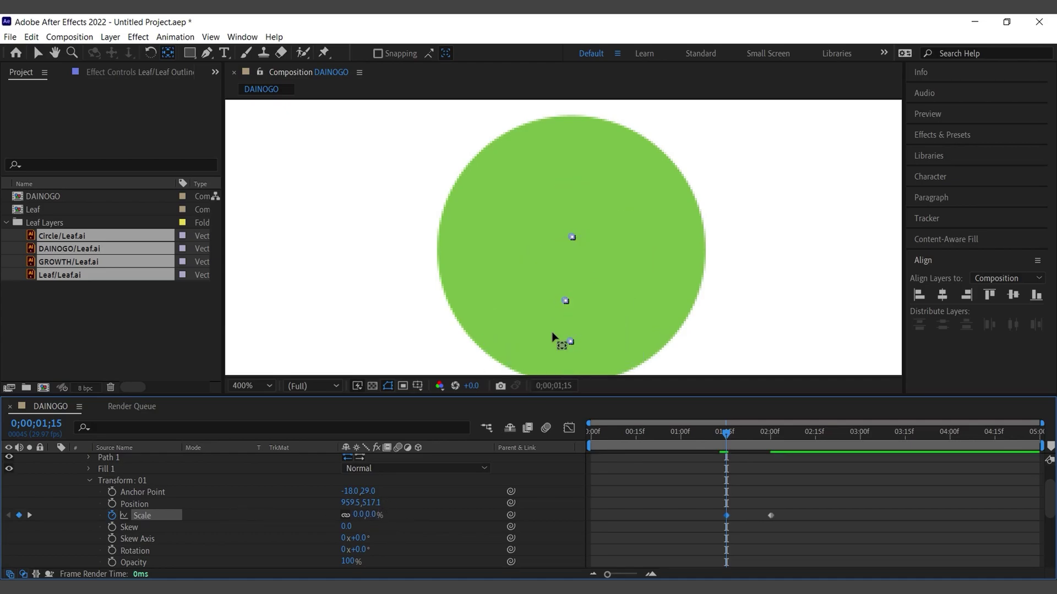
{"action": "left_click_drag", "start_coordinate": [720, 439], "coordinate": [708, 434]}
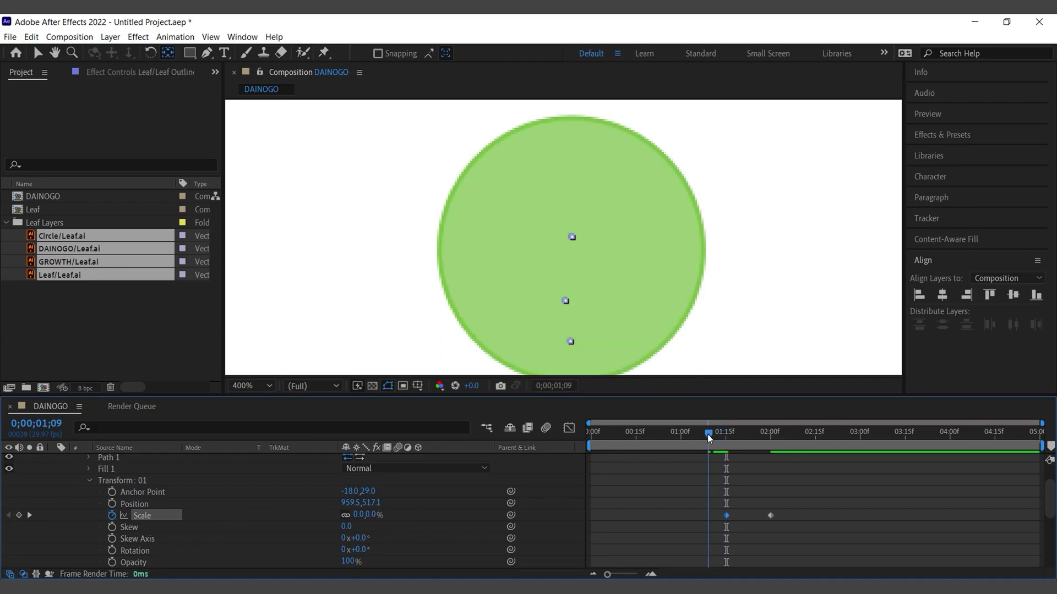
{"action": "key", "text": "space"}
{"action": "left_click", "coordinate": [808, 444]}
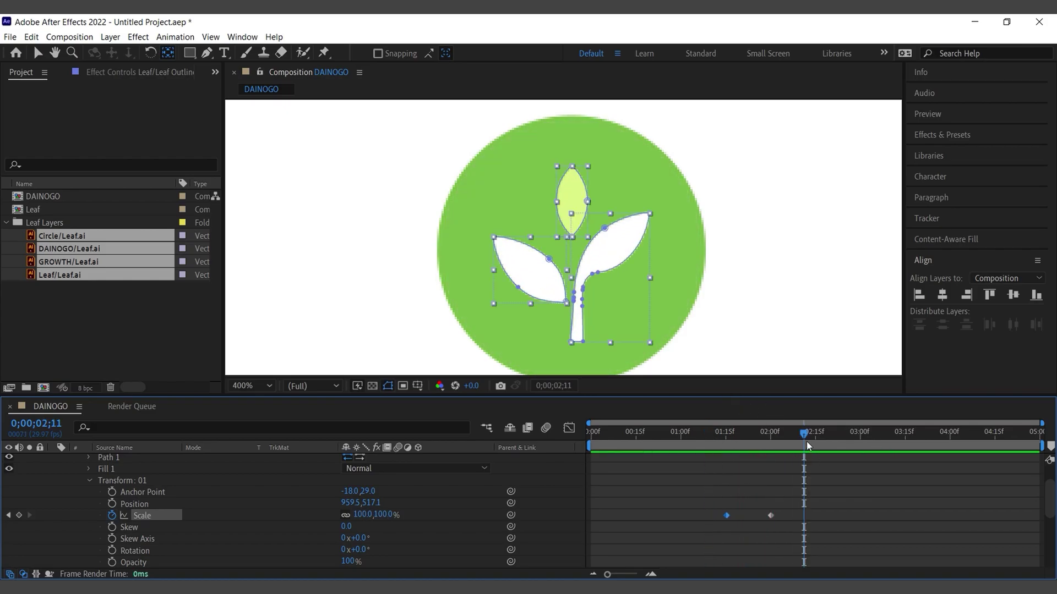
{"action": "left_click_drag", "start_coordinate": [784, 437], "coordinate": [724, 448]}
{"action": "key", "text": "space"}
{"action": "key", "text": "space"}
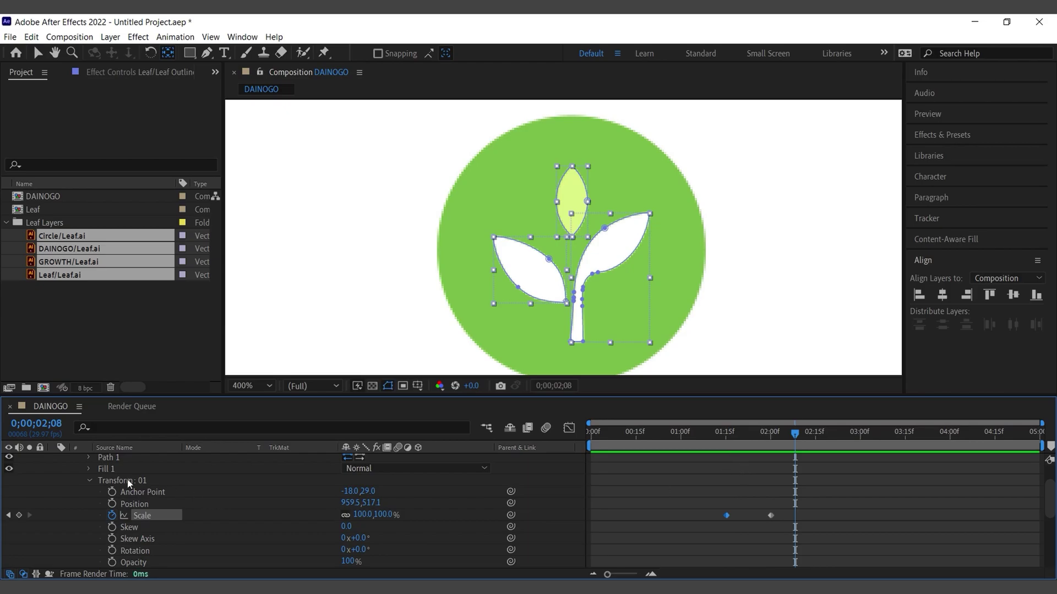
Step: Show only the animated properties and stagger the Scale keyframes so group 02 starts after 01 and group 03 after 02, with a preview
{"action": "key", "text": "u"}
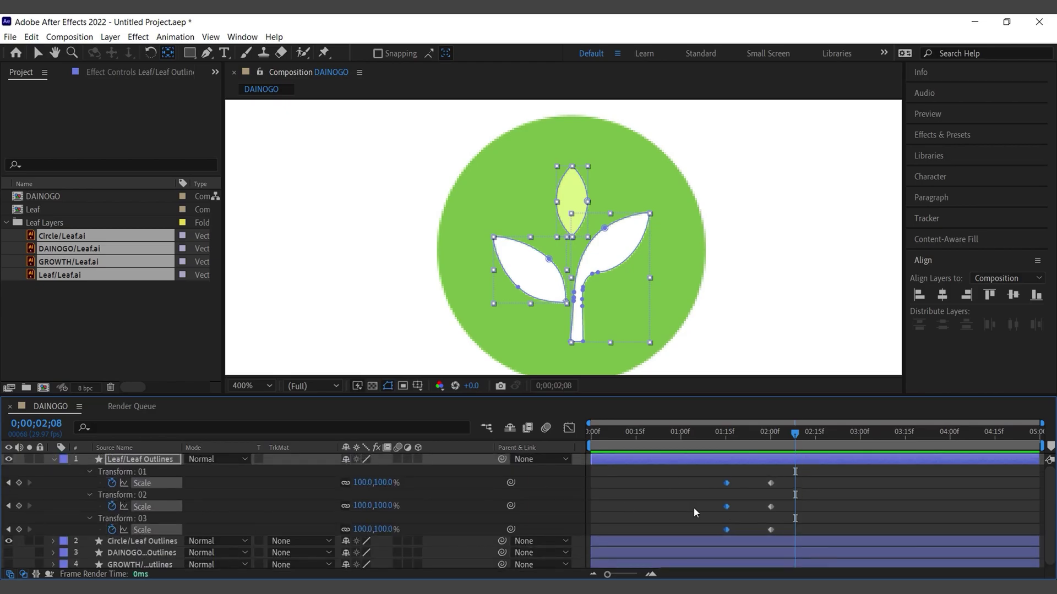
{"action": "left_click_drag", "start_coordinate": [702, 500], "coordinate": [797, 507]}
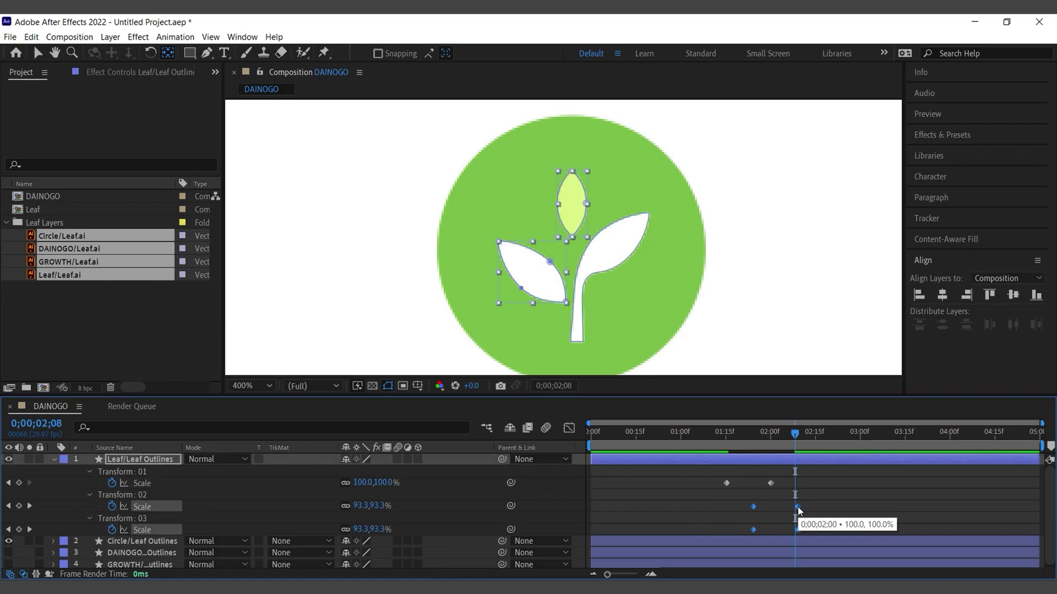
{"action": "left_click_drag", "start_coordinate": [739, 522], "coordinate": [819, 531]}
{"action": "left_click_drag", "start_coordinate": [795, 450], "coordinate": [710, 434]}
{"action": "key", "text": "space"}
{"action": "key", "text": "space"}
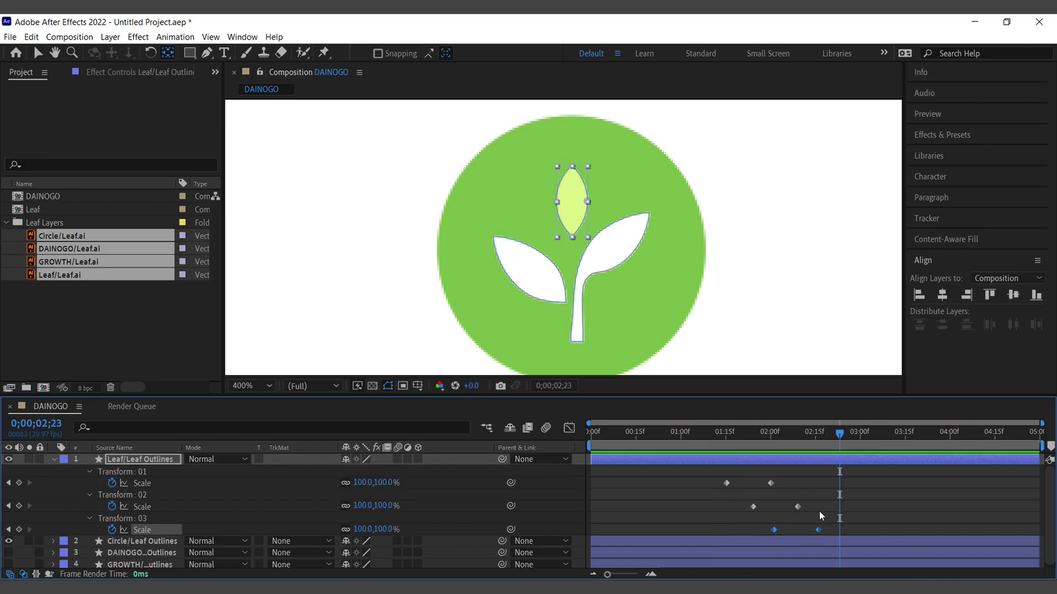
Step: Shift only the first Scale keyframes of groups 02 and 03 later to shorten their growth, and preview the result
{"action": "left_click", "coordinate": [807, 508]}
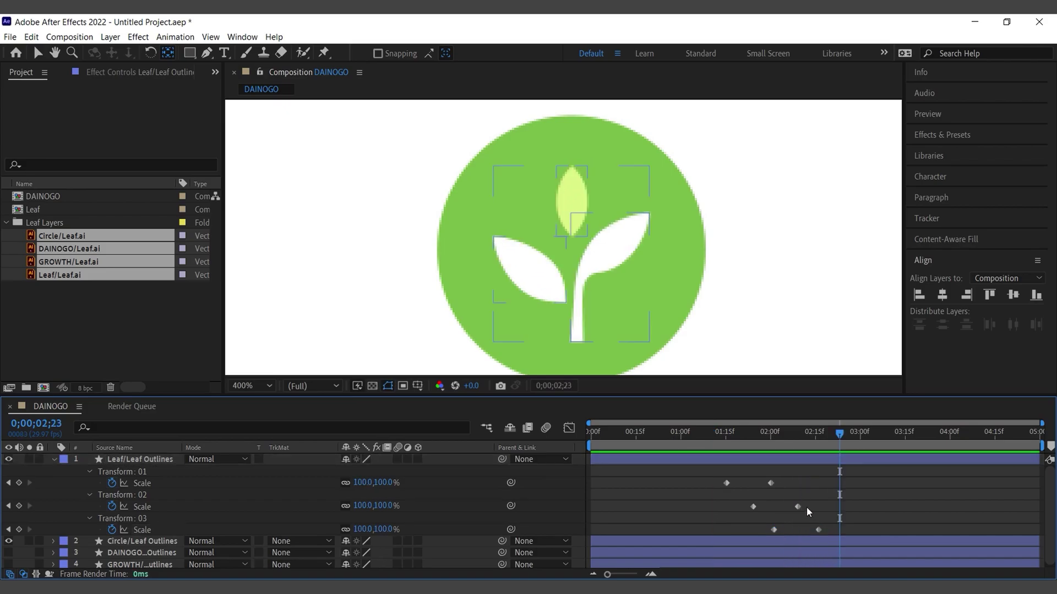
{"action": "left_click_drag", "start_coordinate": [753, 507], "coordinate": [789, 533]}
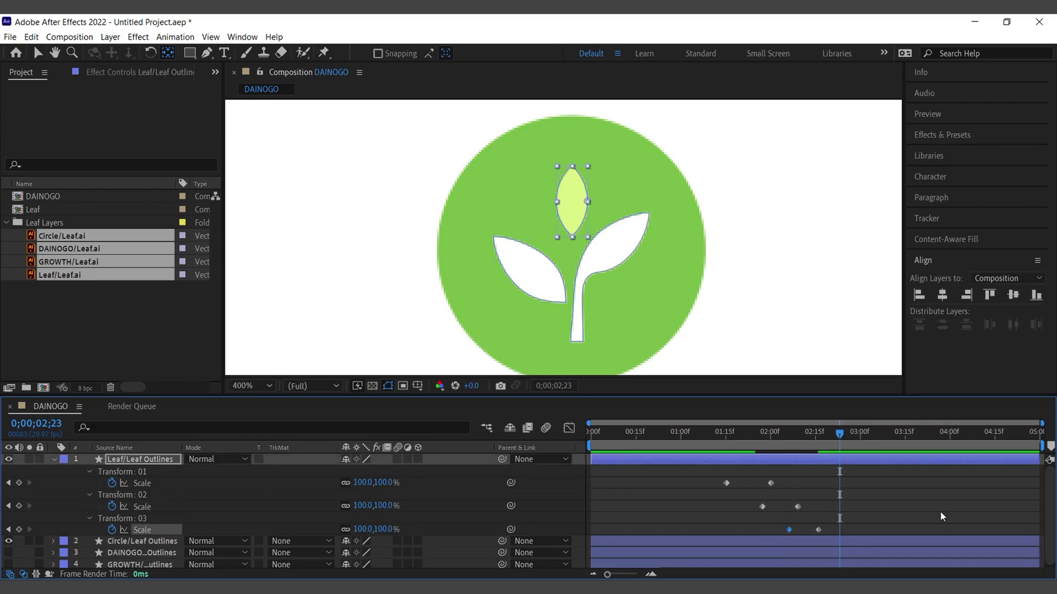
{"action": "left_click", "coordinate": [940, 511]}
{"action": "left_click_drag", "start_coordinate": [750, 441], "coordinate": [695, 443]}
{"action": "key", "text": "space"}
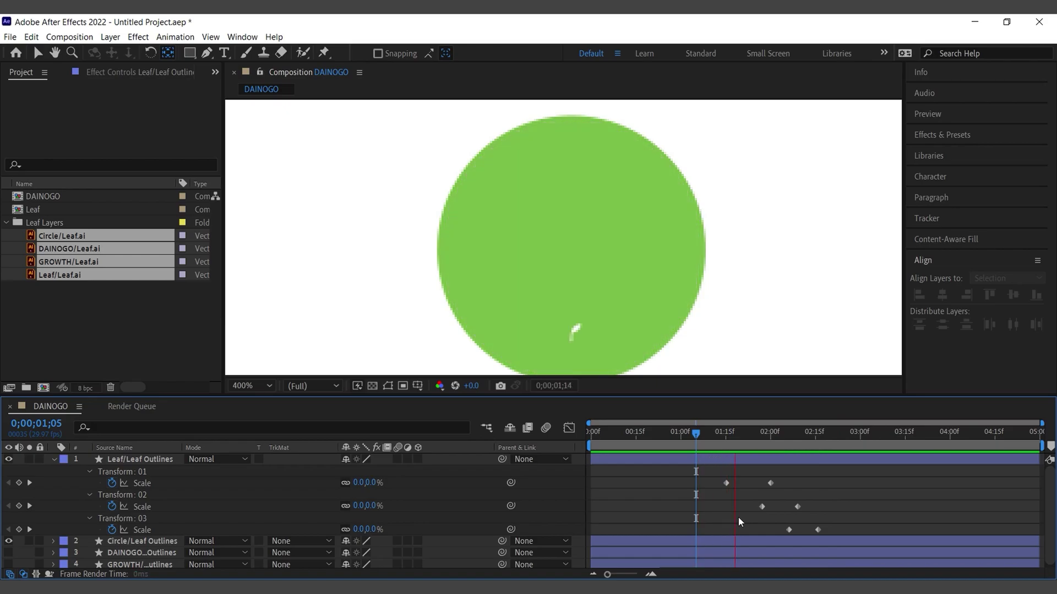
{"action": "key", "text": "space"}
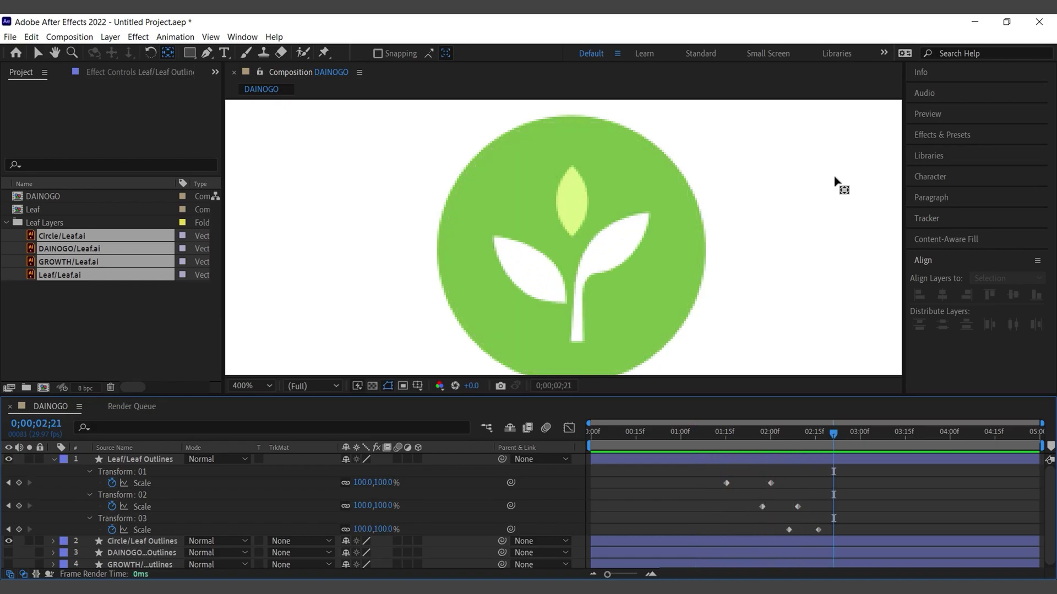
Step: Collapse the leaf layer, make the GROWTH outlines layer visible and expand its contents
{"action": "scroll", "coordinate": [684, 187], "scroll_direction": "down", "scroll_amount": 2}
{"action": "scroll", "coordinate": [503, 237], "scroll_direction": "down", "scroll_amount": 2}
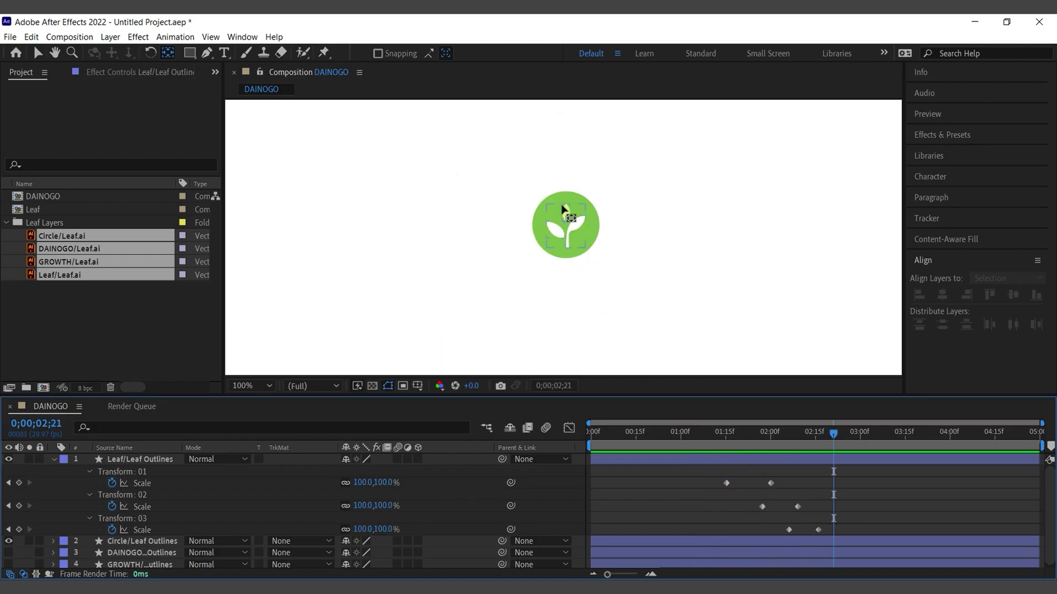
{"action": "left_click", "coordinate": [54, 459]}
{"action": "left_click", "coordinate": [106, 472]}
{"action": "left_click", "coordinate": [108, 482]}
{"action": "left_click", "coordinate": [9, 494]}
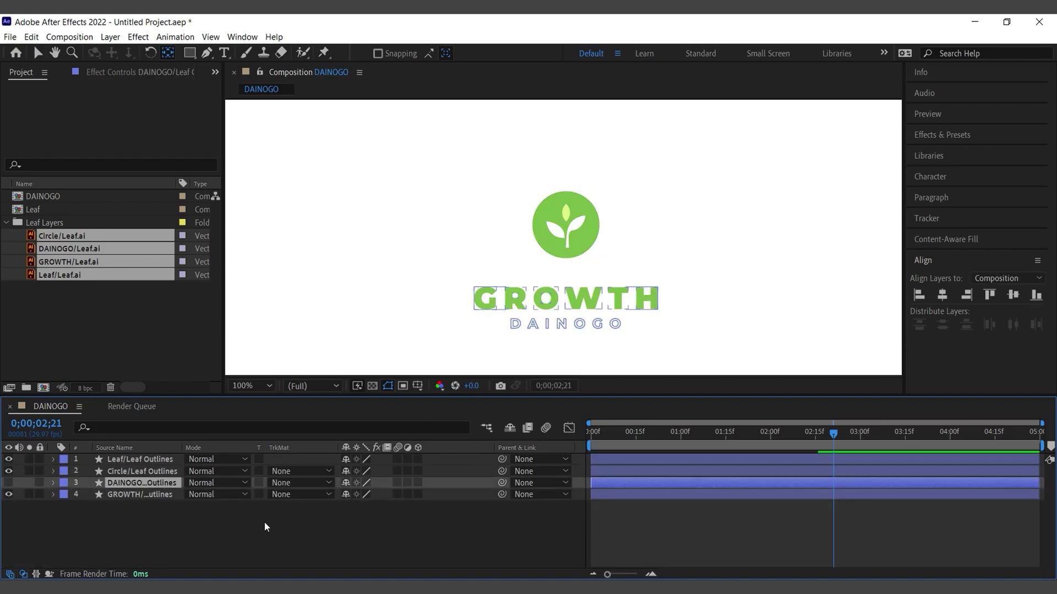
{"action": "left_click", "coordinate": [64, 506]}
{"action": "left_click", "coordinate": [105, 504]}
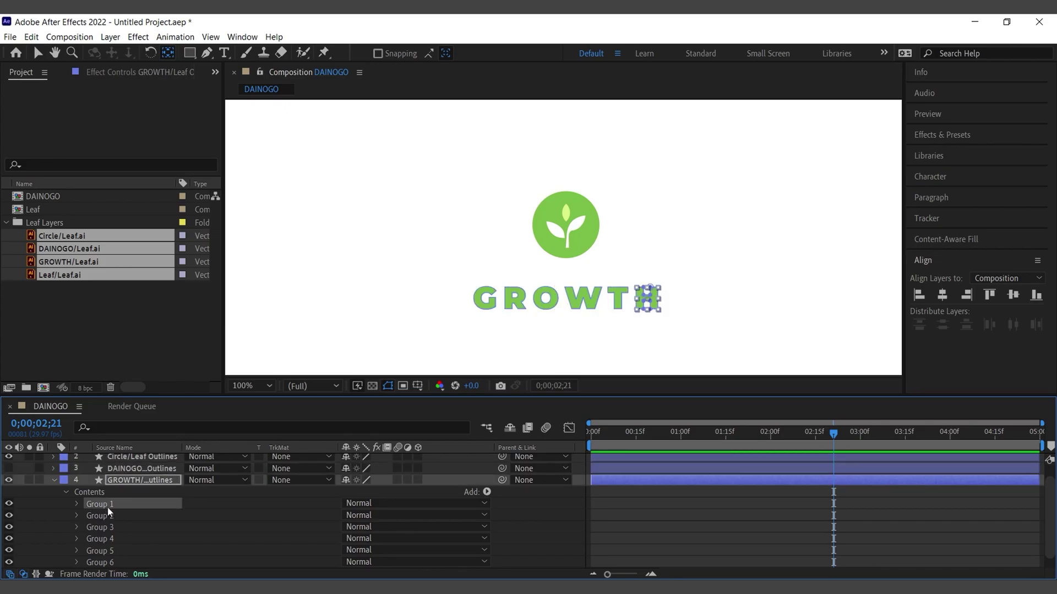
Step: Identify the letter groups in the GROWTH layer and rename Group 6 as G and Group 5 as R
{"action": "left_click", "coordinate": [108, 515]}
{"action": "scroll", "coordinate": [109, 517], "scroll_direction": "down", "scroll_amount": 1}
{"action": "left_click", "coordinate": [109, 516]}
{"action": "left_click", "coordinate": [111, 529]}
{"action": "left_click", "coordinate": [111, 548]}
{"action": "key", "text": "Return"}
{"action": "type", "text": "G"}
{"action": "key", "text": "Return"}
{"action": "left_click", "coordinate": [126, 533]}
{"action": "key", "text": "Return"}
{"action": "type", "text": "R"}
{"action": "key", "text": "Return"}
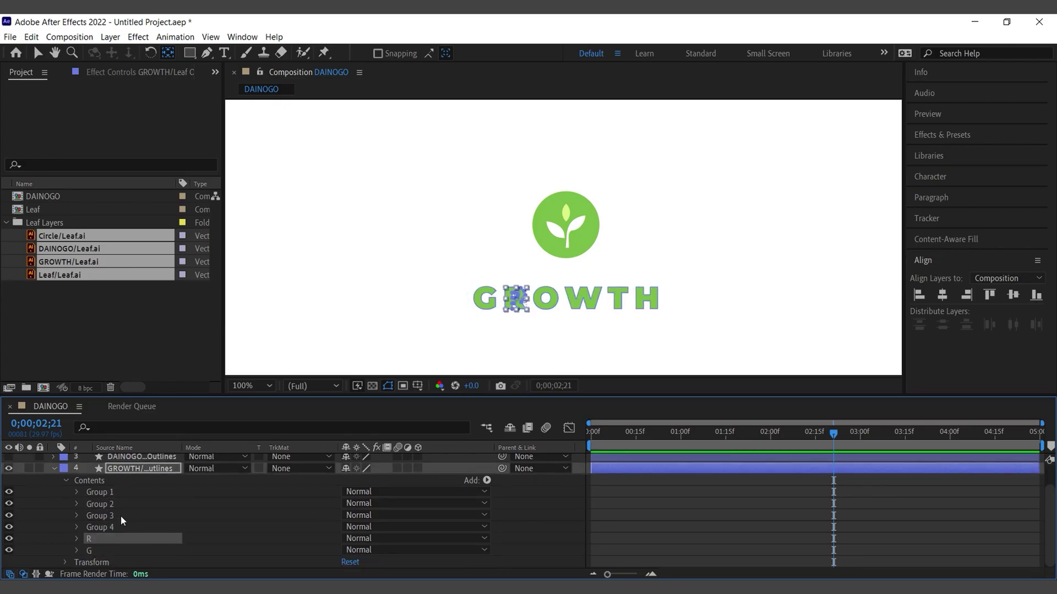
Step: Rename Group 4 as O and Group 3 as W
{"action": "left_click", "coordinate": [119, 527]}
{"action": "key", "text": "Return"}
{"action": "type", "text": "O"}
{"action": "key", "text": "Return"}
{"action": "left_click", "coordinate": [93, 513]}
{"action": "key", "text": "Return"}
{"action": "type", "text": "W"}
Step: Rename Group 2 as T and Group 1 as H
{"action": "key", "text": "Return"}
{"action": "left_click", "coordinate": [95, 504]}
{"action": "key", "text": "Return"}
{"action": "type", "text": "T"}
{"action": "key", "text": "Return"}
{"action": "left_click", "coordinate": [105, 491]}
{"action": "key", "text": "Return"}
{"action": "type", "text": "H"}
{"action": "key", "text": "Return"}
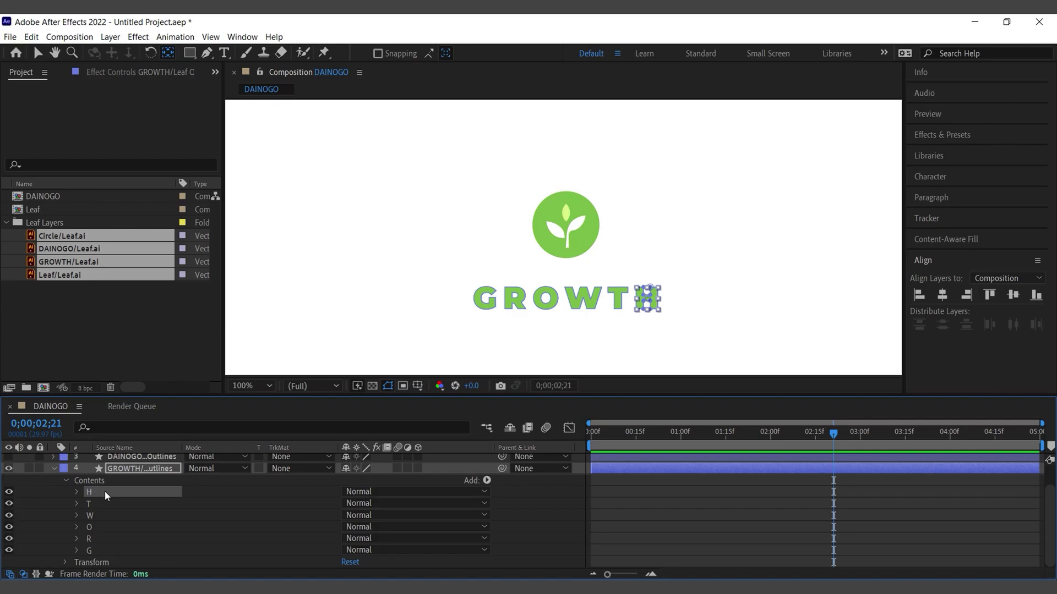
Step: Select all six letter groups and add Opacity keyframes to them at 0;00;02;12
{"action": "left_click", "coordinate": [103, 549], "text": "shift"}
{"action": "key", "text": "Caps_Lock"}
{"action": "left_click", "coordinate": [802, 437]}
{"action": "key", "text": "Caps_Lock"}
{"action": "left_click", "coordinate": [807, 435]}
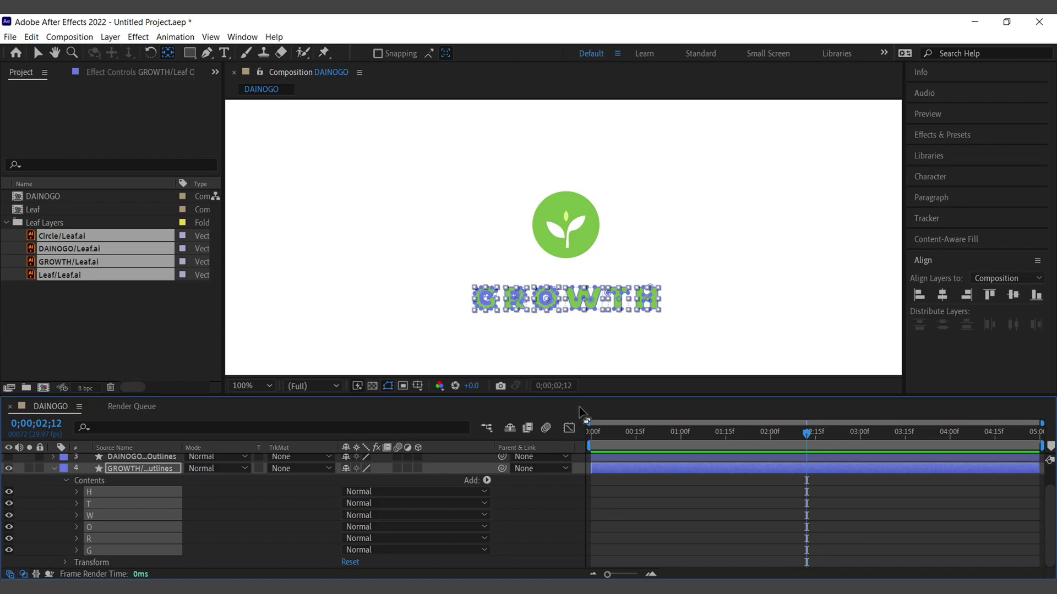
{"action": "left_click", "coordinate": [77, 492]}
{"action": "left_click", "coordinate": [89, 527]}
{"action": "scroll", "coordinate": [92, 523], "scroll_direction": "down", "scroll_amount": 2}
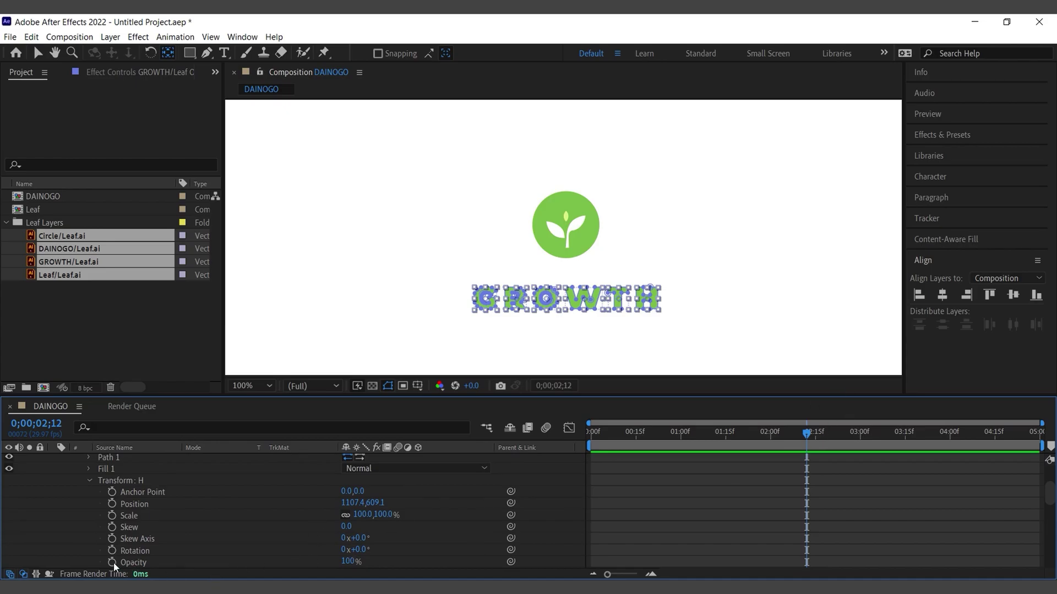
{"action": "left_click", "coordinate": [113, 562]}
Step: Move the letters' Opacity keyframes to 0;00;02;18 and set Opacity to 0% at 0;00;02;12
{"action": "left_click_drag", "start_coordinate": [807, 563], "coordinate": [824, 562]}
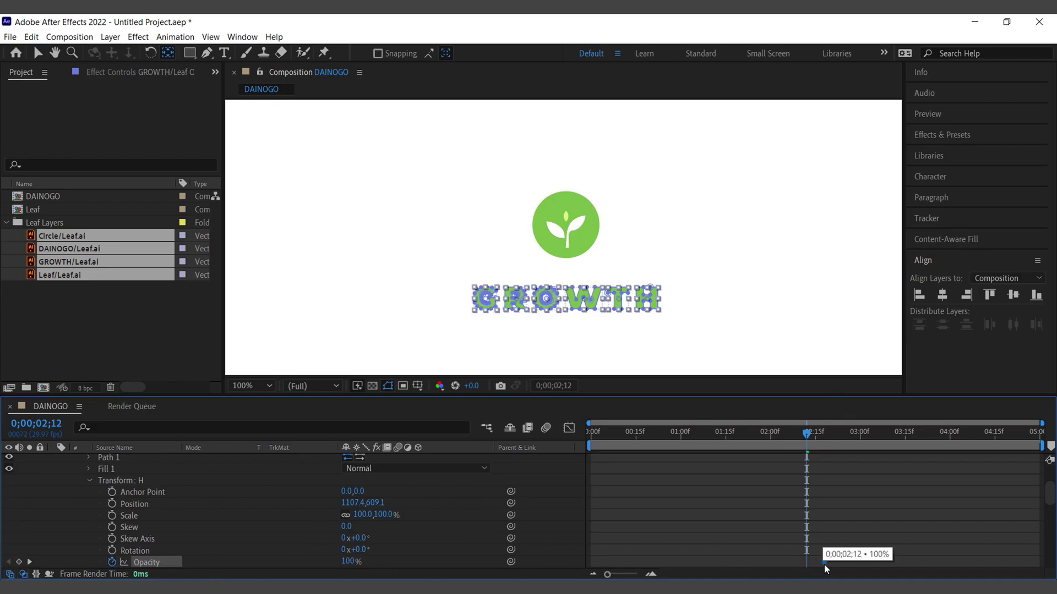
{"action": "left_click", "coordinate": [346, 561]}
{"action": "type", "text": "0"}
{"action": "key", "text": "Return"}
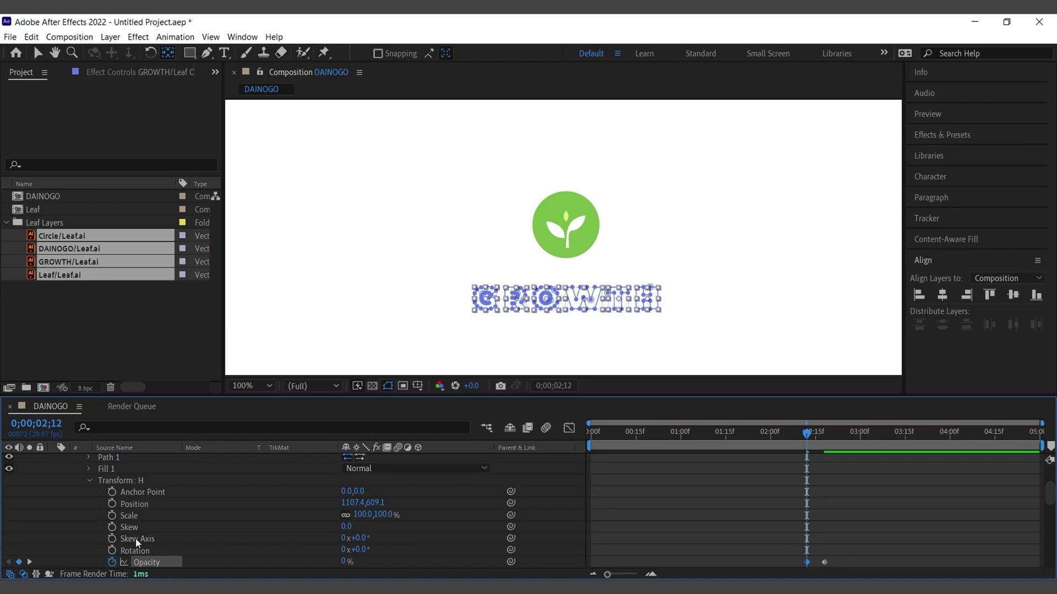
Step: Keyframe the letters' Position to end at 0;00;02;18, starting shifted left at 0;00;02;12 with H at 1094.4, 609.1
{"action": "left_click", "coordinate": [112, 505]}
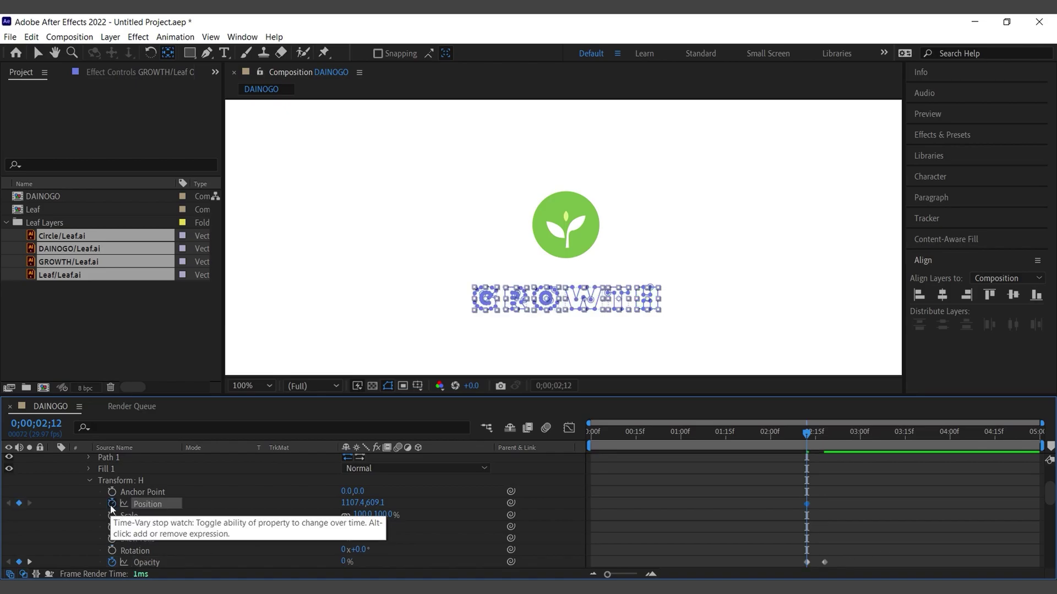
{"action": "scroll", "coordinate": [509, 319], "scroll_direction": "up", "scroll_amount": 1}
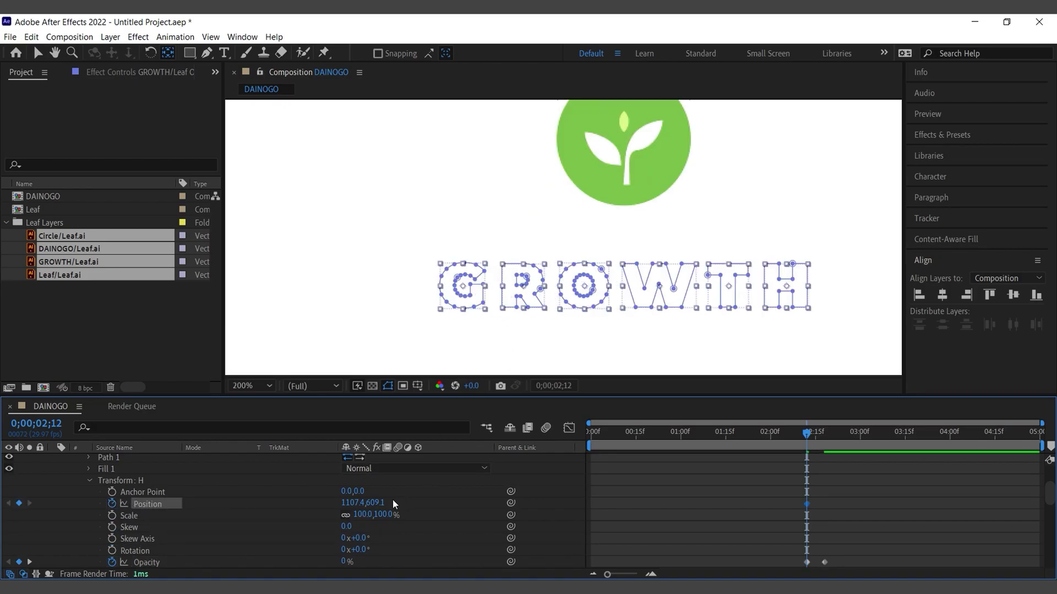
{"action": "left_click_drag", "start_coordinate": [807, 504], "coordinate": [824, 505]}
{"action": "left_click_drag", "start_coordinate": [350, 503], "coordinate": [347, 504]}
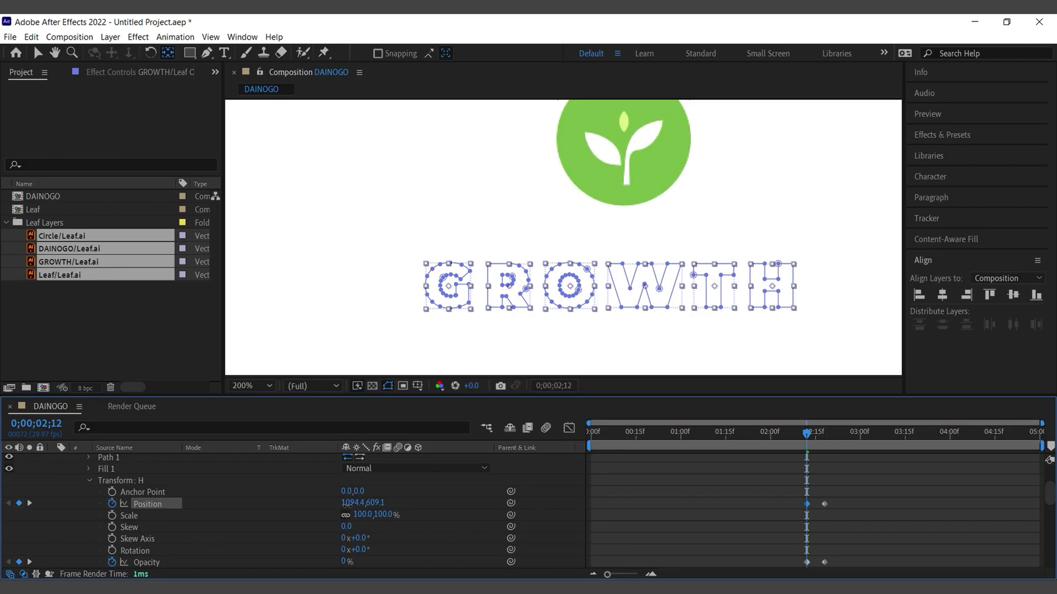
Step: Set the current time to 0;00;02;18, show only the letters' keyframed properties and enlarge the timeline area
{"action": "left_click_drag", "start_coordinate": [807, 435], "coordinate": [826, 440]}
{"action": "scroll", "coordinate": [40, 508], "scroll_direction": "up", "scroll_amount": 3}
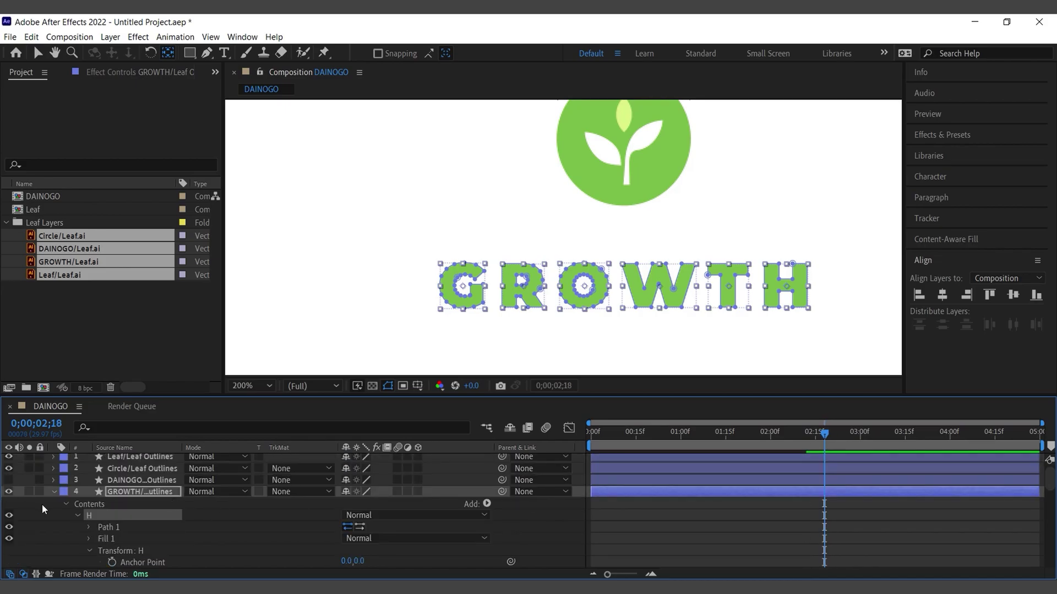
{"action": "key", "text": "u"}
{"action": "scroll", "coordinate": [863, 488], "scroll_direction": "down", "scroll_amount": 3}
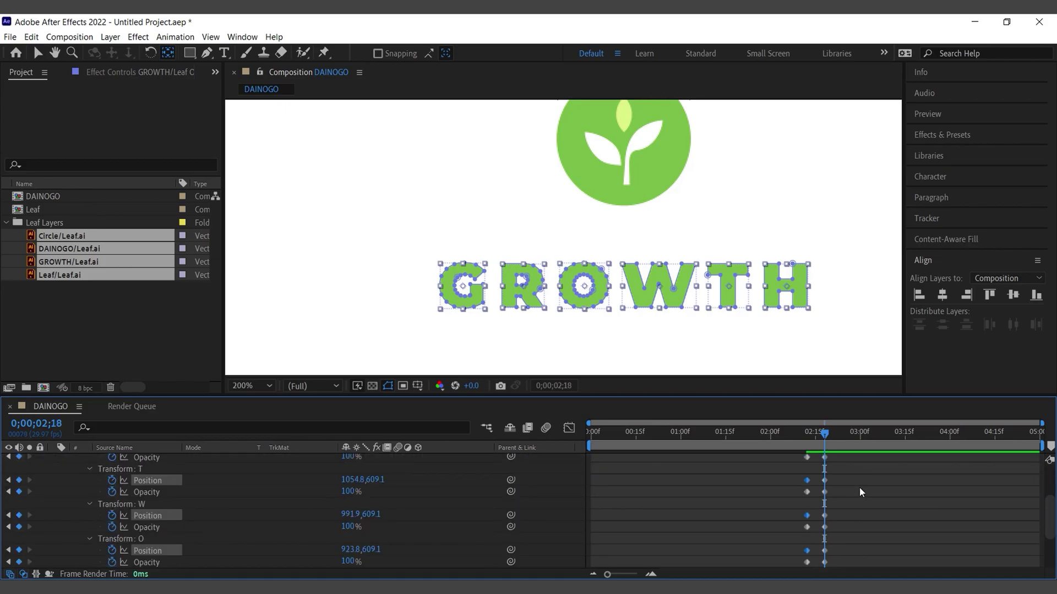
{"action": "left_click_drag", "start_coordinate": [740, 395], "coordinate": [740, 339]}
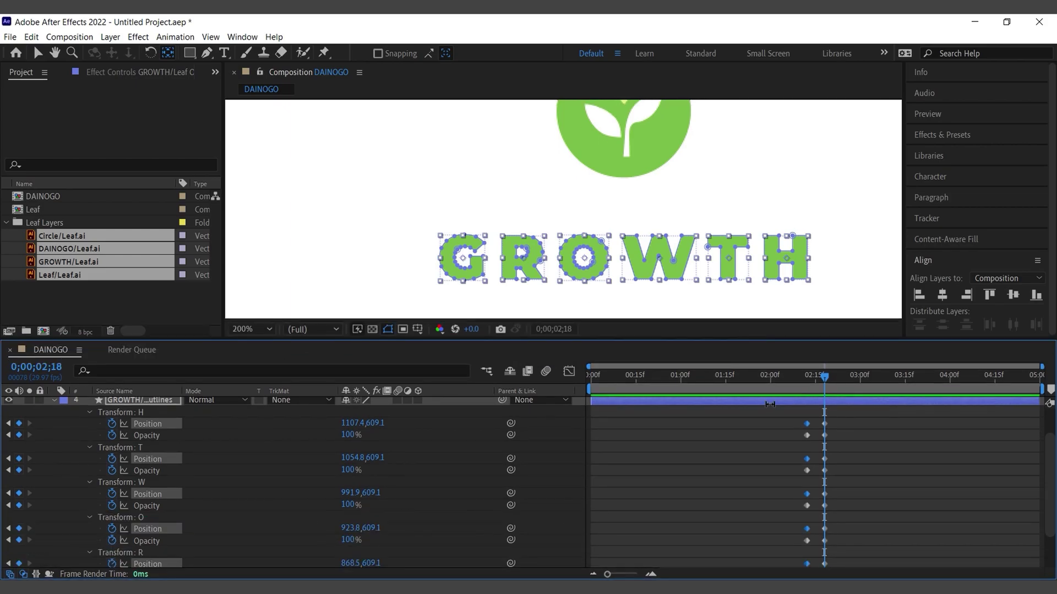
Step: Try moving letter R's Position and Opacity keyframes a few frames later, and undo that shift
{"action": "left_click", "coordinate": [768, 447]}
{"action": "scroll", "coordinate": [623, 501], "scroll_direction": "down", "scroll_amount": 3}
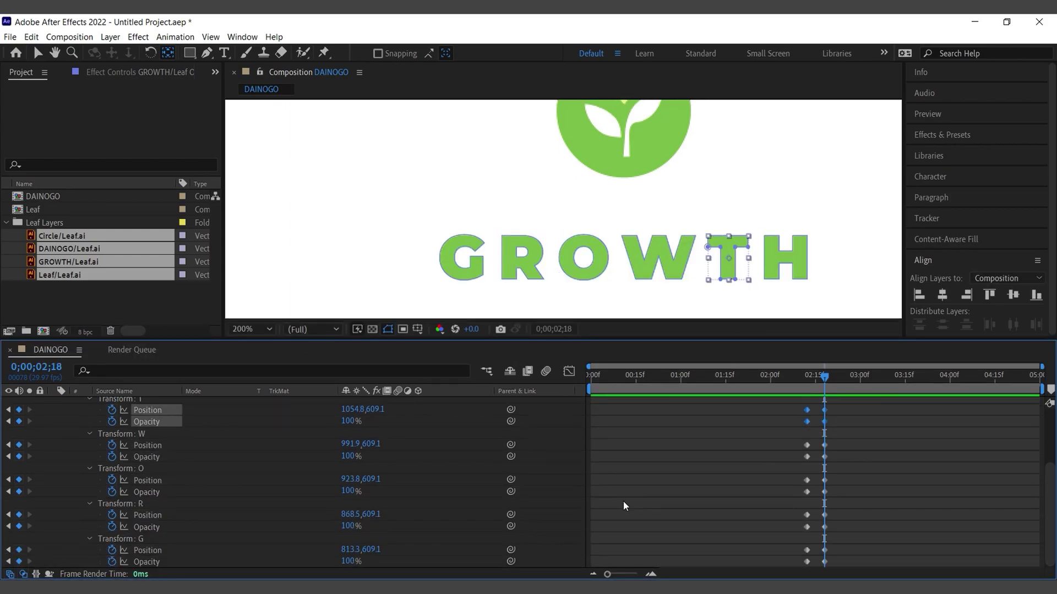
{"action": "left_click_drag", "start_coordinate": [769, 502], "coordinate": [834, 527]}
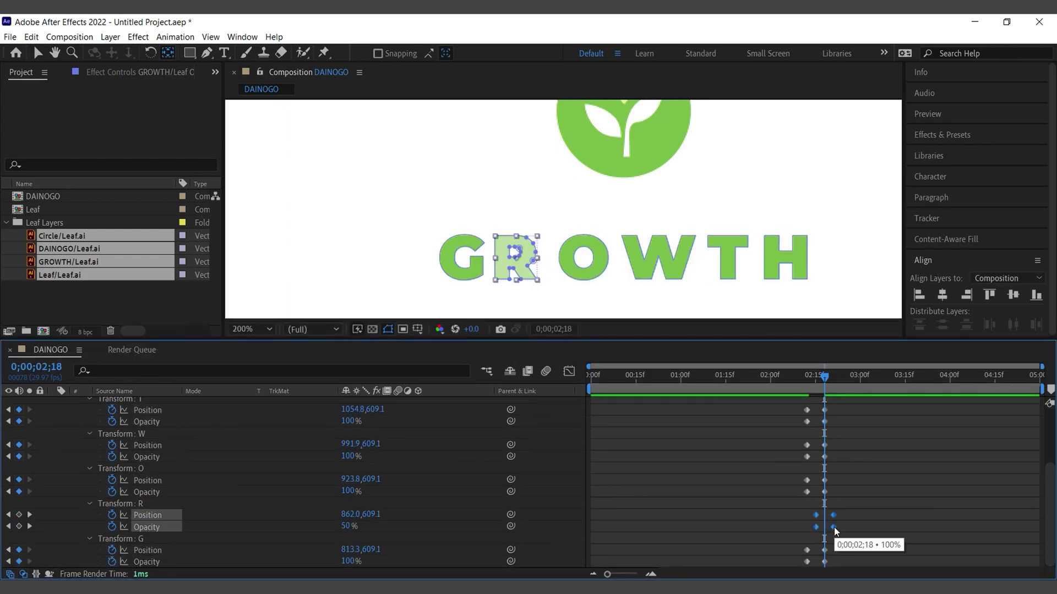
{"action": "key", "text": "ctrl+z"}
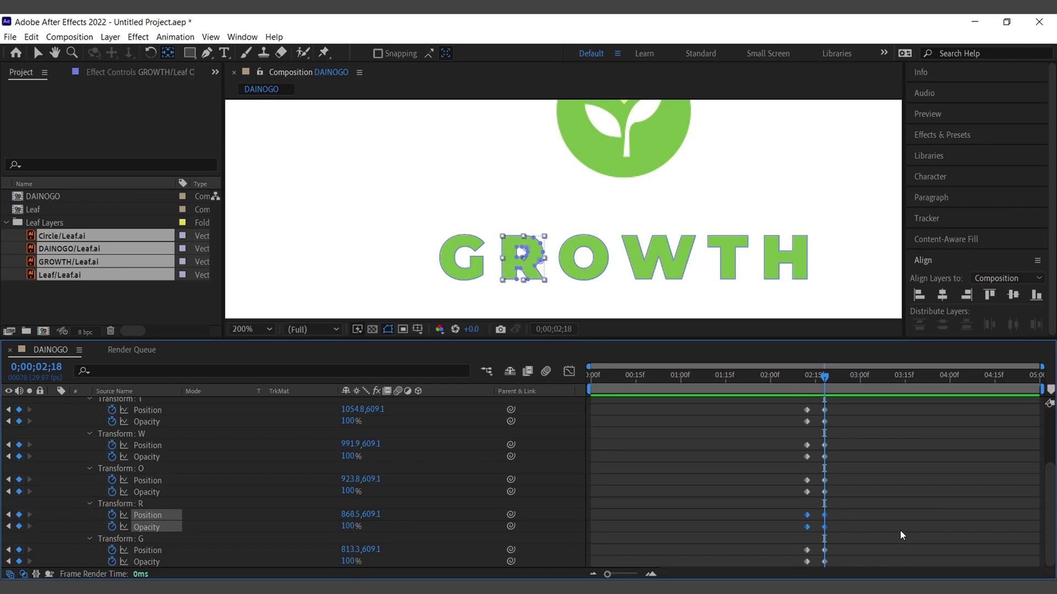
Step: Stagger the Position and Opacity keyframes of R, O, W, T and H so each letter starts about two frames after the previous one
{"action": "scroll", "coordinate": [881, 520], "scroll_direction": "up", "scroll_amount": 2}
{"action": "left_click_drag", "start_coordinate": [791, 445], "coordinate": [848, 492]}
{"action": "scroll", "coordinate": [851, 533], "scroll_direction": "up", "scroll_amount": 1}
{"action": "scroll", "coordinate": [858, 528], "scroll_direction": "up", "scroll_amount": 1}
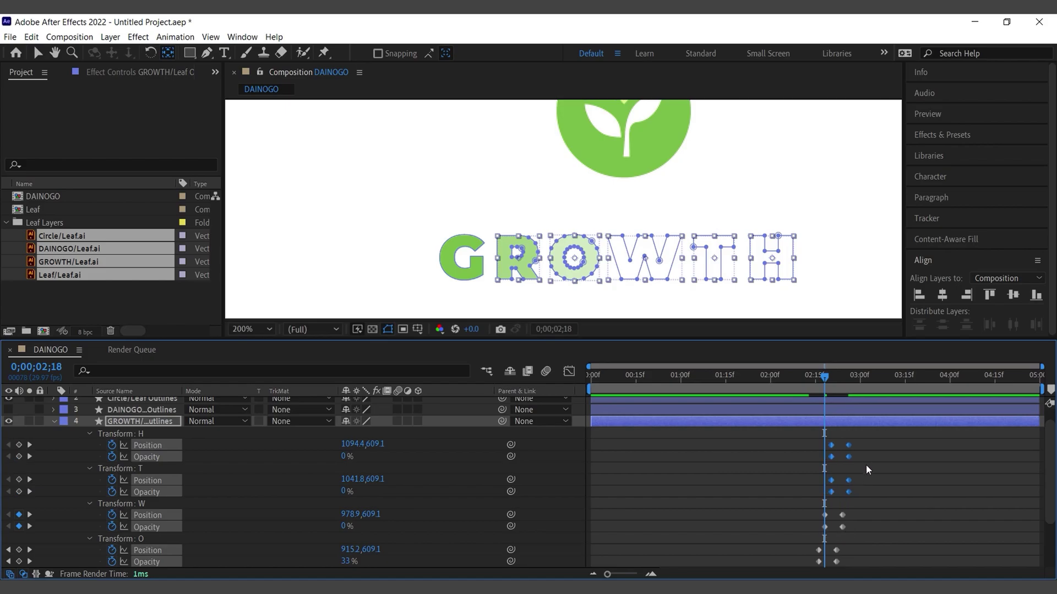
{"action": "left_click", "coordinate": [861, 498]}
{"action": "scroll", "coordinate": [863, 515], "scroll_direction": "down", "scroll_amount": 3}
Step: Preview the staggered letter animation from 0;00;01;25
{"action": "left_click_drag", "start_coordinate": [821, 378], "coordinate": [756, 376]}
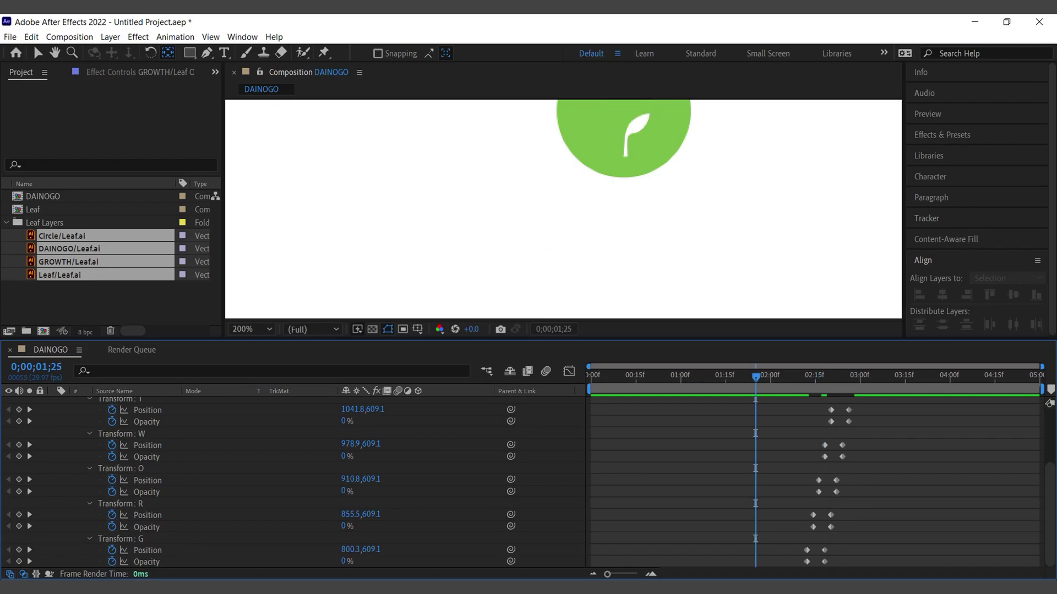
{"action": "scroll", "coordinate": [588, 251], "scroll_direction": "down", "scroll_amount": 2}
{"action": "key", "text": "space"}
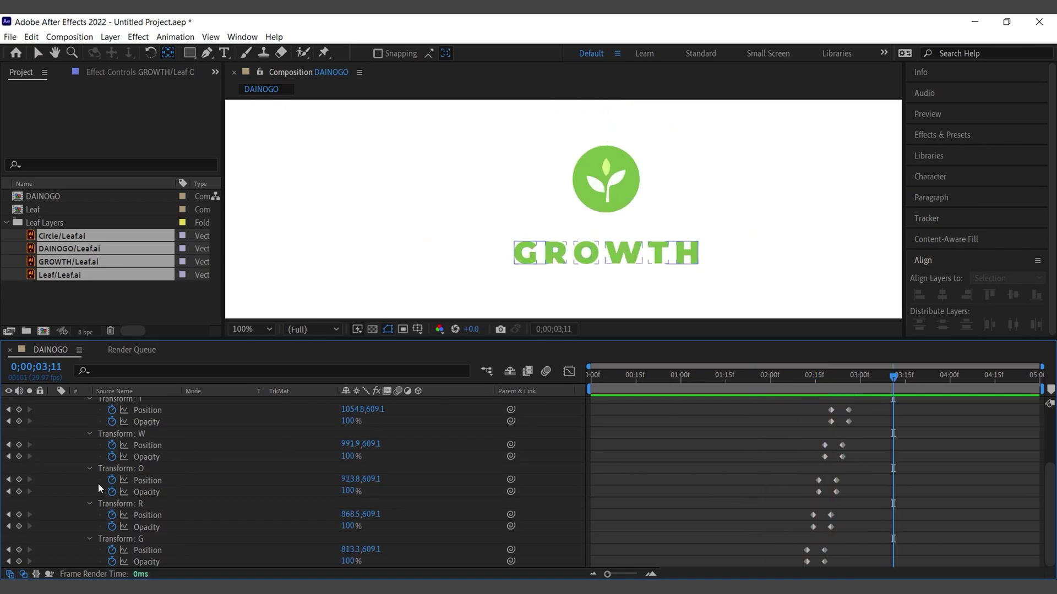
Step: Collapse the GROWTH layer's properties, make the DAINOGO layer visible and set the current time to 0;00;02;27
{"action": "scroll", "coordinate": [765, 512], "scroll_direction": "up", "scroll_amount": 5}
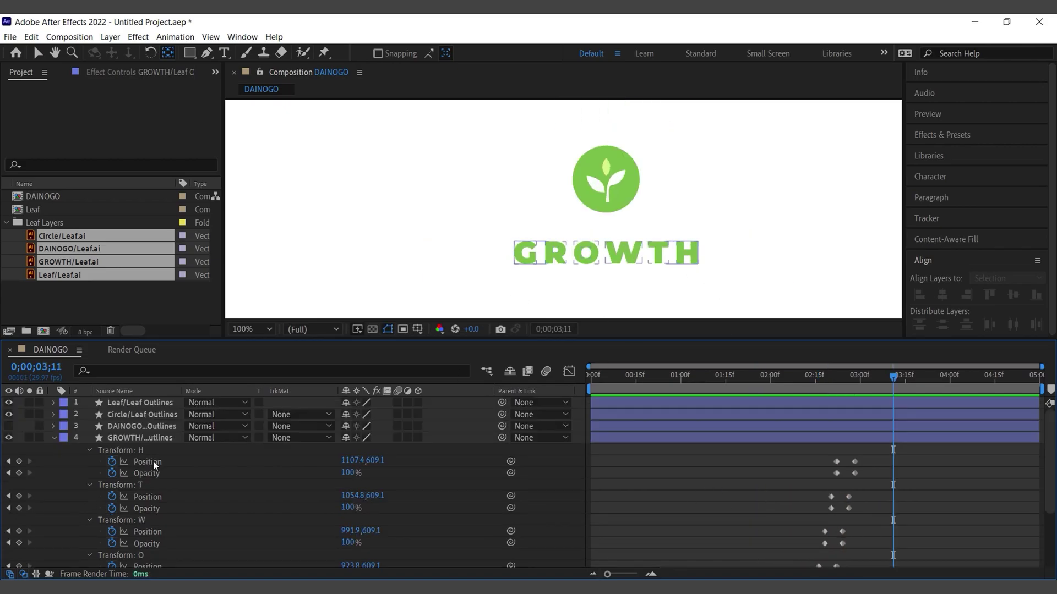
{"action": "left_click", "coordinate": [54, 438]}
{"action": "left_click", "coordinate": [8, 427]}
{"action": "left_click", "coordinate": [184, 427]}
{"action": "left_click_drag", "start_coordinate": [887, 378], "coordinate": [851, 381]}
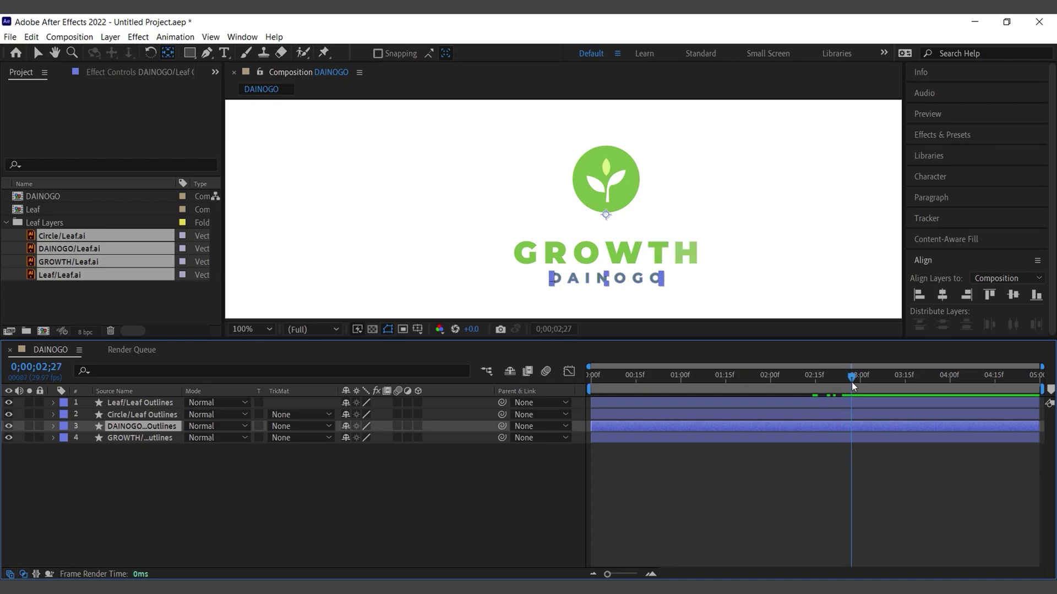
Step: Keyframe the DAINOGO layer's Opacity from 0% at 0;00;02;27 to 100% a few frames later
{"action": "left_click", "coordinate": [100, 487]}
{"action": "left_click", "coordinate": [118, 429]}
{"action": "key", "text": "o"}
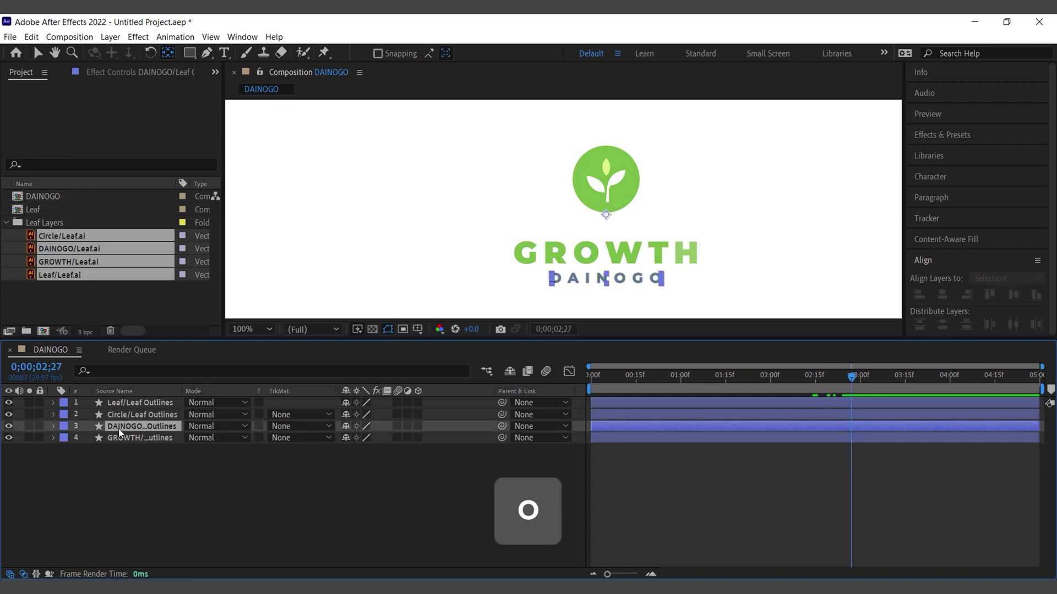
{"action": "key", "text": "t"}
{"action": "left_click", "coordinate": [88, 439]}
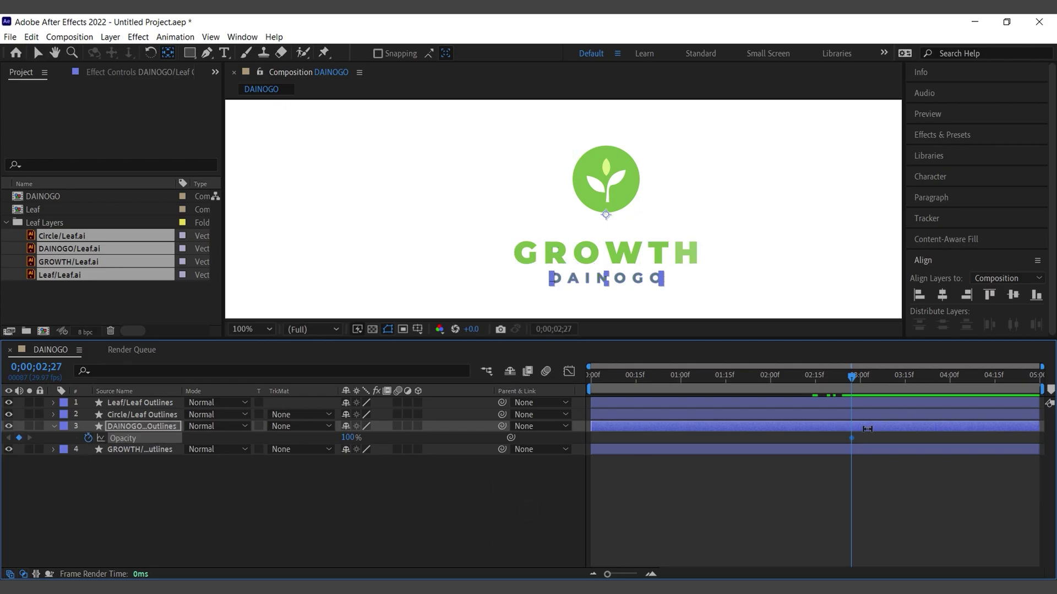
{"action": "left_click_drag", "start_coordinate": [852, 438], "coordinate": [864, 439]}
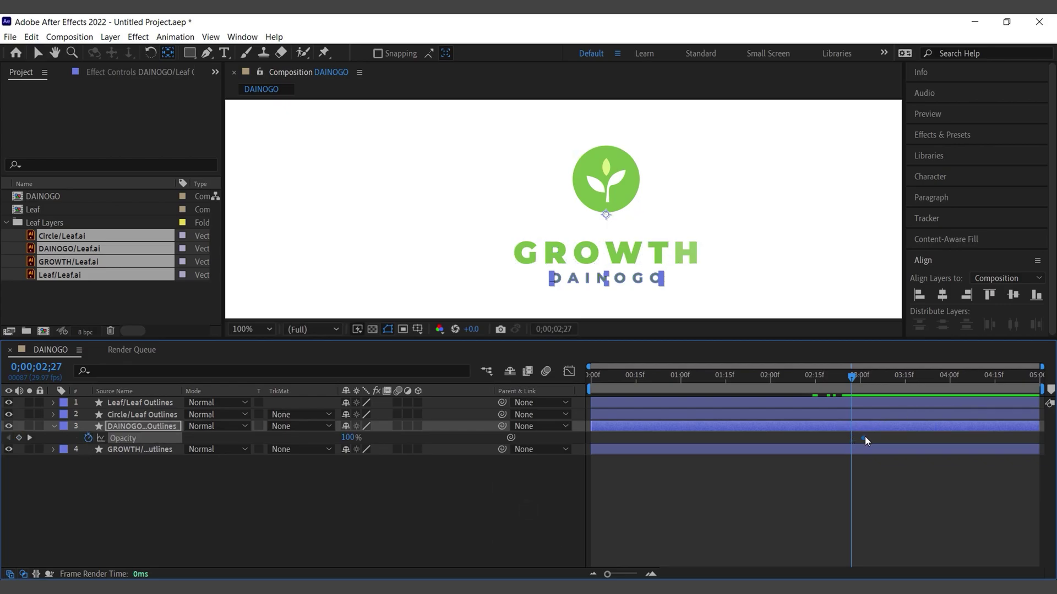
{"action": "left_click", "coordinate": [348, 438]}
{"action": "type", "text": "0"}
Step: Retime the DAINOGO layer's two Opacity keyframes to 0;00;03;00 and 0;00;03;09
{"action": "left_click", "coordinate": [773, 512]}
{"action": "left_click_drag", "start_coordinate": [852, 377], "coordinate": [864, 383]}
{"action": "key", "text": "Page_Down"}
{"action": "key", "text": "Page_Down"}
{"action": "mouse_move", "coordinate": [863, 438]}
{"action": "left_mouse_down"}
{"action": "mouse_move", "coordinate": [835, 439]}
{"action": "mouse_move", "coordinate": [860, 438]}
{"action": "left_mouse_up"}
{"action": "left_click", "coordinate": [842, 438], "text": "shift"}
Step: Preview the whole logo animation from the start of the composition
{"action": "key", "text": "Home"}
{"action": "scroll", "coordinate": [592, 236], "scroll_direction": "down", "scroll_amount": 1}
{"action": "key", "text": "space"}
Step: Select all four layers with the Selection tool active, show their keyframed properties and enlarge the timeline area
{"action": "left_click_drag", "start_coordinate": [812, 500], "coordinate": [733, 400]}
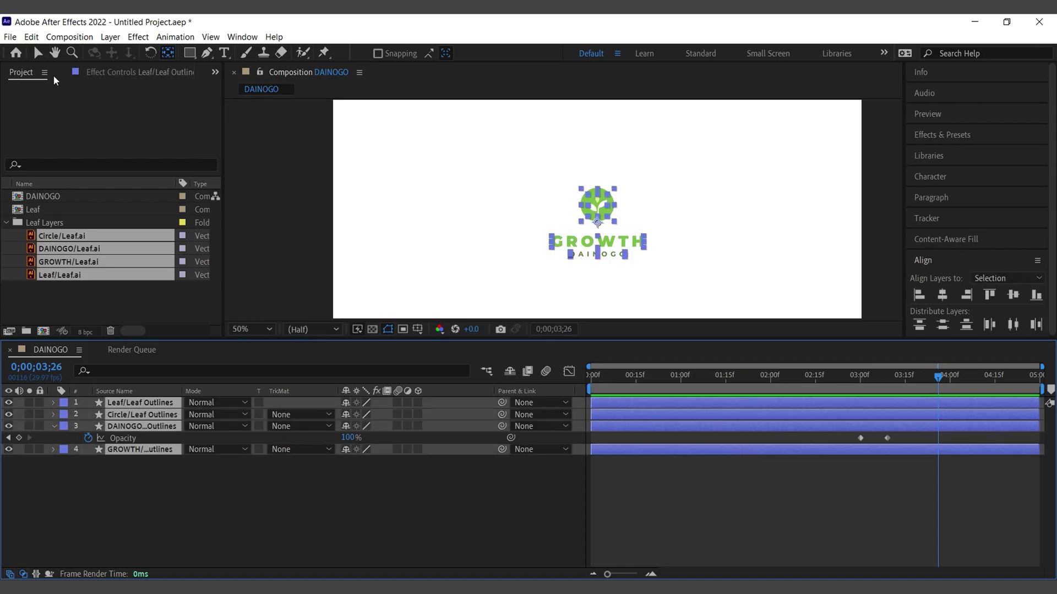
{"action": "key", "text": "v"}
{"action": "key", "text": "u"}
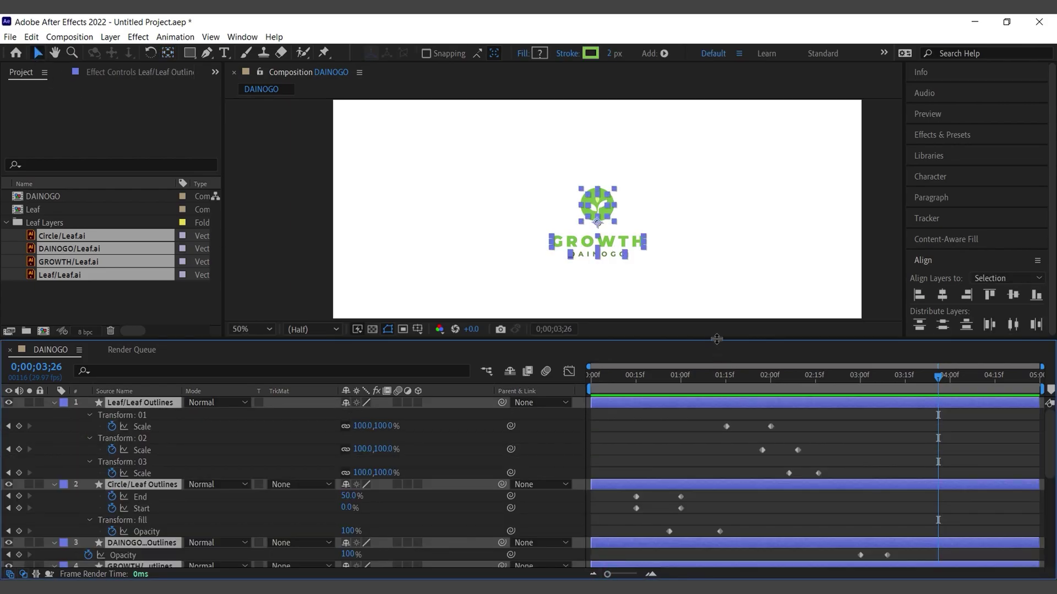
{"action": "left_click_drag", "start_coordinate": [714, 341], "coordinate": [715, 244]}
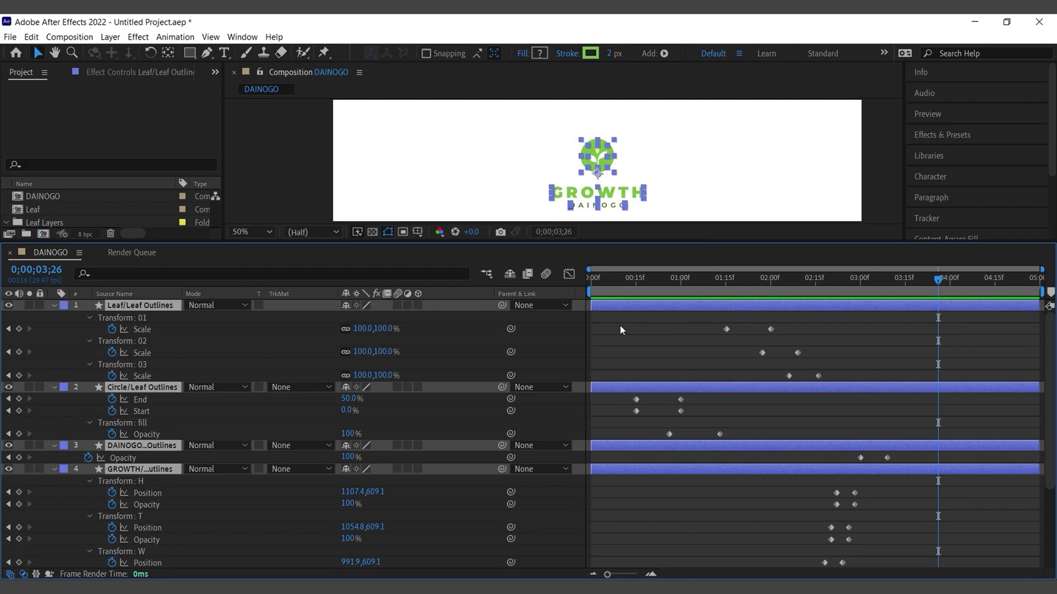
Step: Select every keyframe on the four layers and apply Easy Ease to them
{"action": "scroll", "coordinate": [840, 434], "scroll_direction": "down", "scroll_amount": 5}
{"action": "scroll", "coordinate": [969, 488], "scroll_direction": "up", "scroll_amount": 5}
{"action": "left_click_drag", "start_coordinate": [609, 317], "coordinate": [930, 568]}
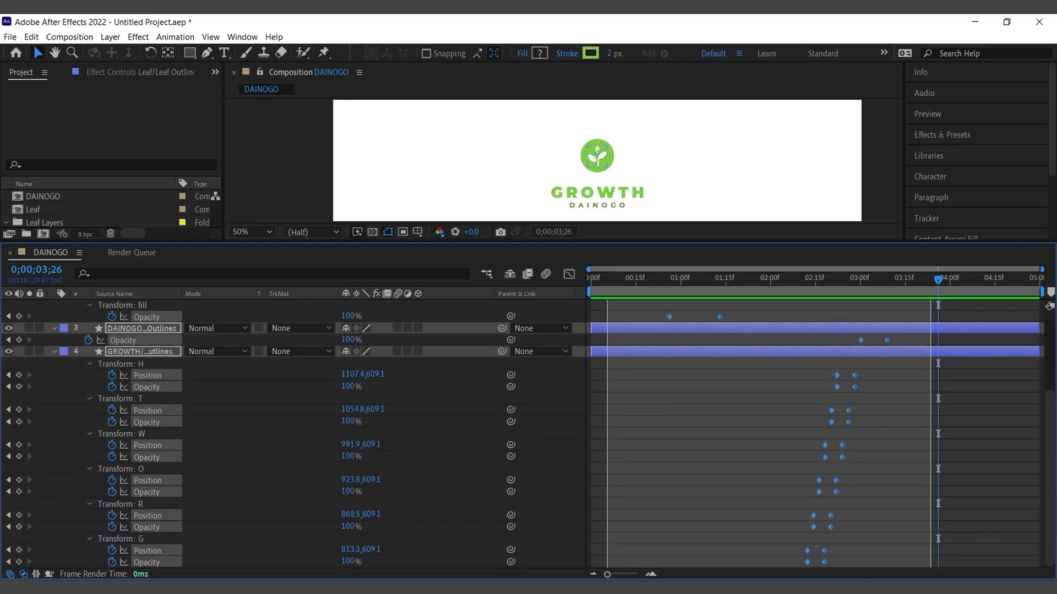
{"action": "scroll", "coordinate": [960, 496], "scroll_direction": "up", "scroll_amount": 5}
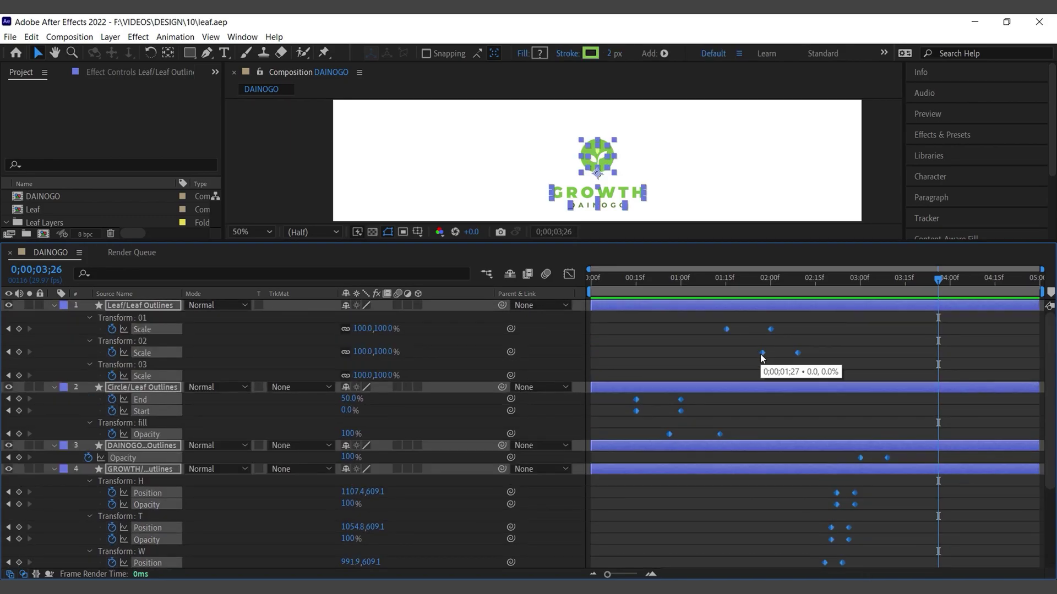
{"action": "scroll", "coordinate": [856, 373], "scroll_direction": "down", "scroll_amount": 5}
{"action": "right_click", "coordinate": [855, 374]}
{"action": "mouse_move", "coordinate": [944, 521]}
{"action": "left_click", "coordinate": [683, 441]}
Step: In the Graph Editor, slightly lengthen the incoming ease handles of all keyframes on the speed curves, and return to the layer bars
{"action": "key", "text": "shift+F3"}
{"action": "scroll", "coordinate": [613, 432], "scroll_direction": "down", "scroll_amount": 3}
{"action": "left_click_drag", "start_coordinate": [614, 431], "coordinate": [905, 478]}
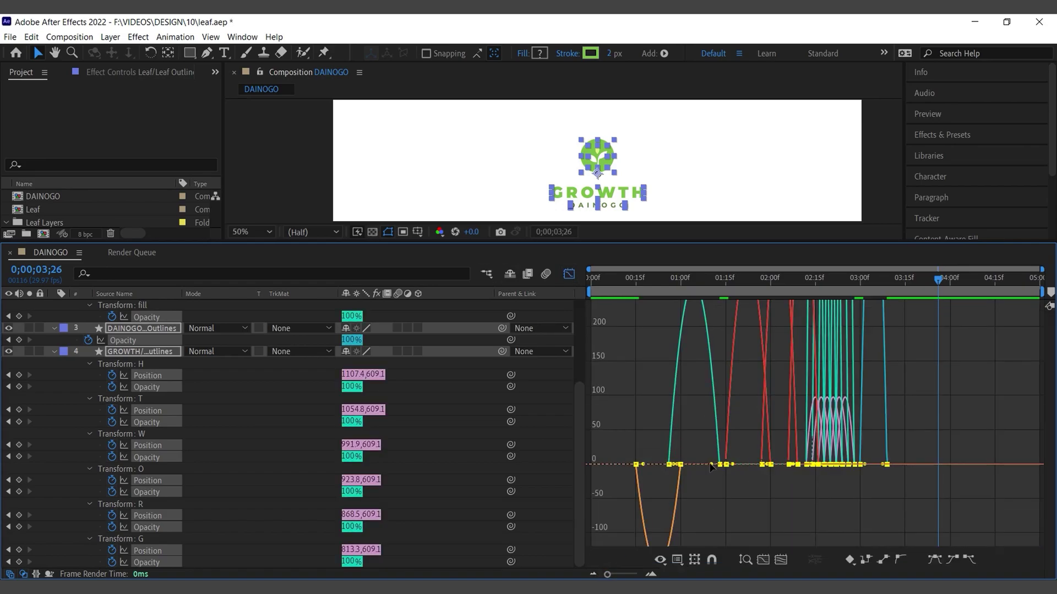
{"action": "left_click_drag", "start_coordinate": [710, 465], "coordinate": [705, 465]}
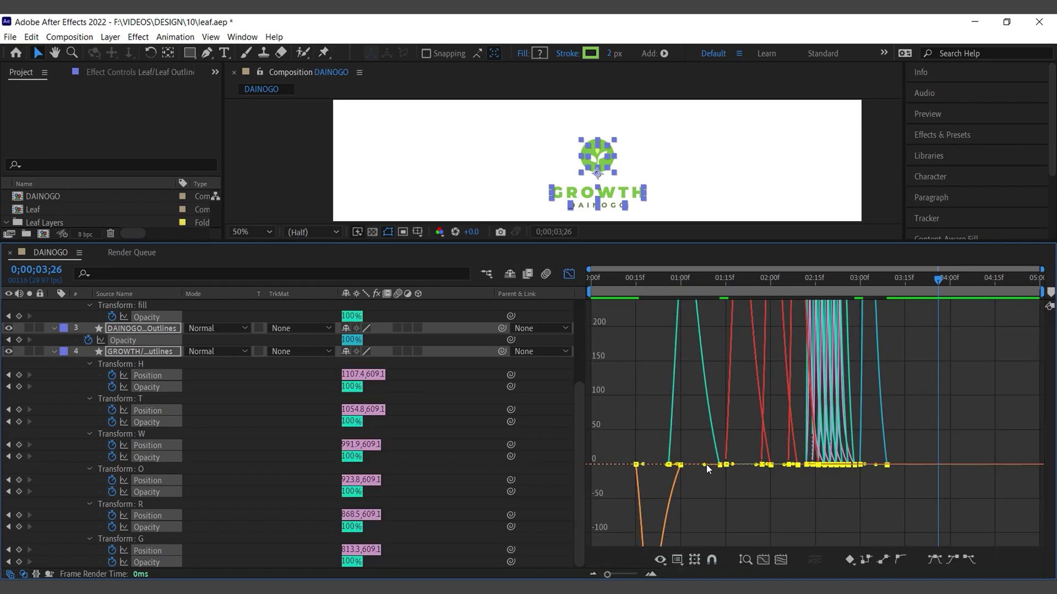
{"action": "left_click", "coordinate": [569, 274]}
Step: Deselect everything, collapse the properties of all four layers and shrink the timeline area to enlarge the composition view
{"action": "left_click", "coordinate": [596, 572]}
{"action": "scroll", "coordinate": [275, 429], "scroll_direction": "up", "scroll_amount": 5}
{"action": "left_click", "coordinate": [53, 306]}
{"action": "left_click", "coordinate": [54, 317]}
{"action": "left_click", "coordinate": [53, 330]}
{"action": "left_click", "coordinate": [53, 341]}
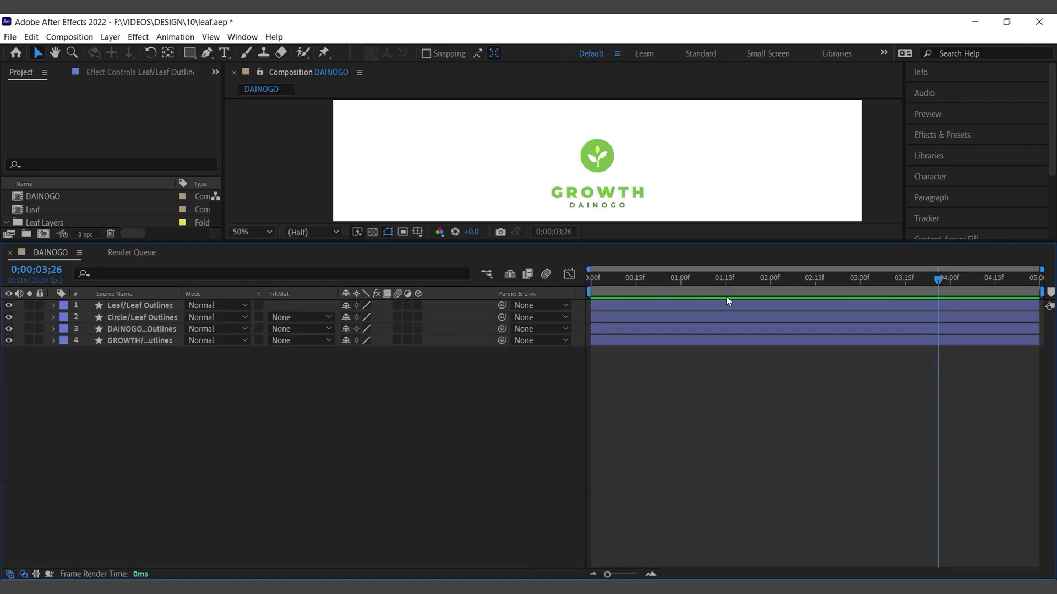
{"action": "left_click_drag", "start_coordinate": [755, 241], "coordinate": [770, 388]}
Step: Preview the eased logo animation from 0;00;00;00
{"action": "left_click_drag", "start_coordinate": [939, 426], "coordinate": [584, 423]}
{"action": "key", "text": "space"}
Step: Try compressing the selected keyframes in time so DAINOGO's Opacity ends at 0;00;03;00, preview the timing and undo the compression
{"action": "key", "text": "space"}
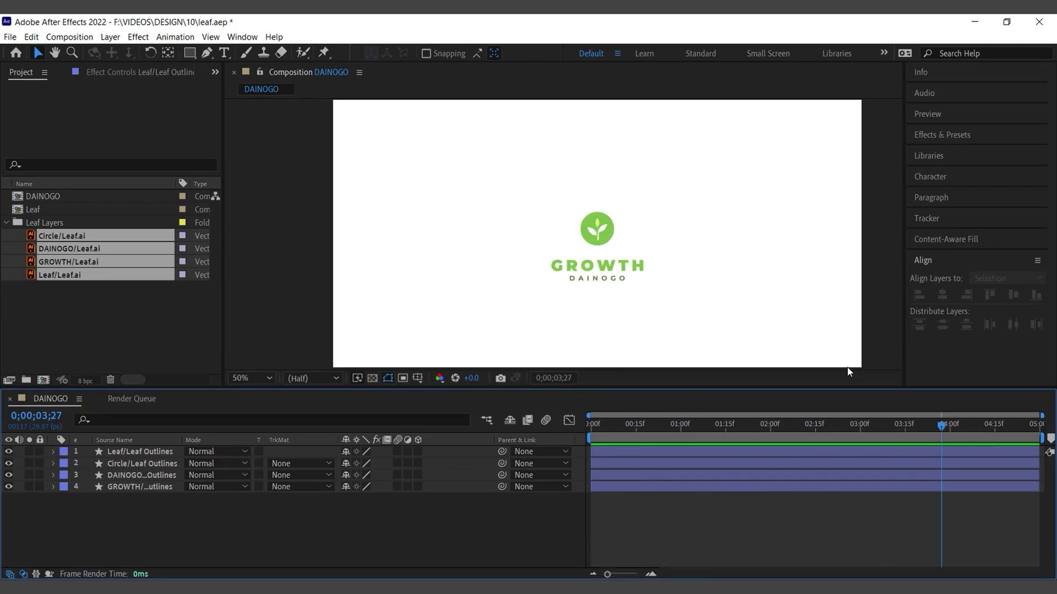
Step: Select all four layers again and show their keyframed properties
{"action": "left_click", "coordinate": [716, 452]}
{"action": "left_click", "coordinate": [689, 486], "text": "shift"}
{"action": "key", "text": "u"}
{"action": "scroll", "coordinate": [845, 506], "scroll_direction": "down", "scroll_amount": 15}
{"action": "scroll", "coordinate": [844, 507], "scroll_direction": "up", "scroll_amount": 20}
{"action": "left_click_drag", "start_coordinate": [604, 465], "coordinate": [956, 539]}
{"action": "scroll", "coordinate": [956, 537], "scroll_direction": "up", "scroll_amount": 3}
{"action": "left_click_drag", "start_coordinate": [887, 502], "coordinate": [861, 510]}
{"action": "left_click_drag", "start_coordinate": [942, 426], "coordinate": [586, 425]}
{"action": "key", "text": "space"}
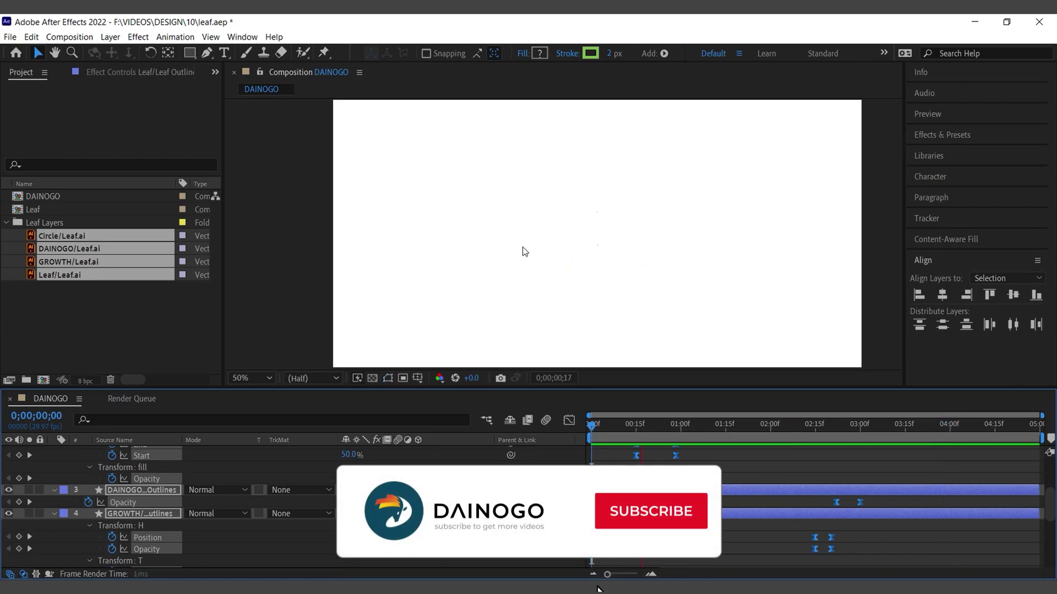
{"action": "left_click", "coordinate": [894, 425]}
{"action": "scroll", "coordinate": [775, 500], "scroll_direction": "up", "scroll_amount": 2}
{"action": "scroll", "coordinate": [775, 500], "scroll_direction": "down", "scroll_amount": 7}
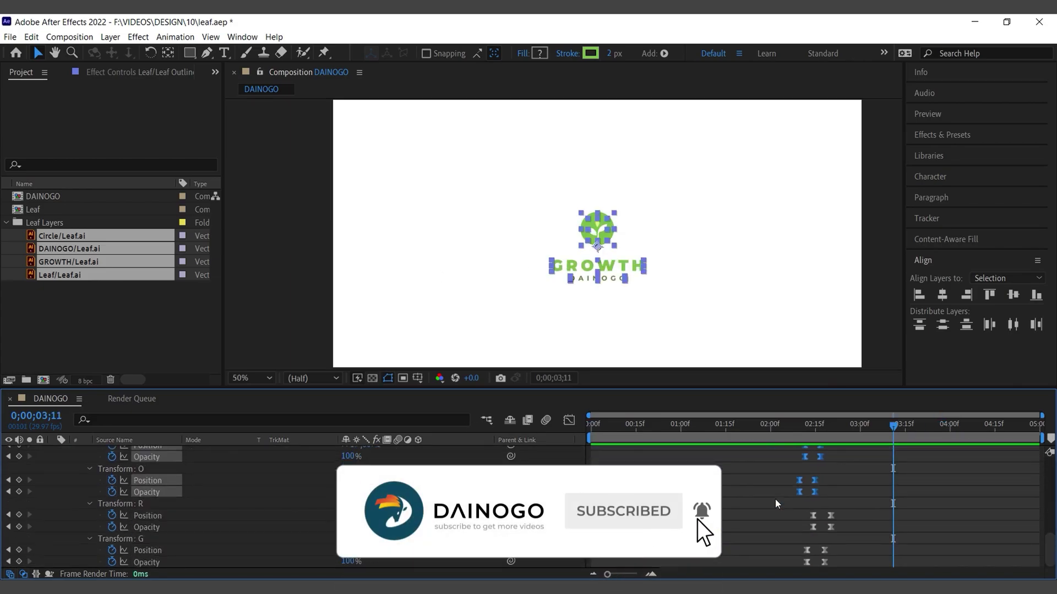
{"action": "key", "text": "ctrl+z"}
Step: Include the R and G keyframes in the selection, compress all keyframes proportionally so DAINOGO's Opacity ends at 0;00;03;00, and preview the animation
{"action": "left_click_drag", "start_coordinate": [775, 500], "coordinate": [864, 566]}
{"action": "scroll", "coordinate": [897, 521], "scroll_direction": "up", "scroll_amount": 6}
{"action": "scroll", "coordinate": [897, 520], "scroll_direction": "down", "scroll_amount": 2}
{"action": "left_click_drag", "start_coordinate": [887, 482], "coordinate": [864, 482]}
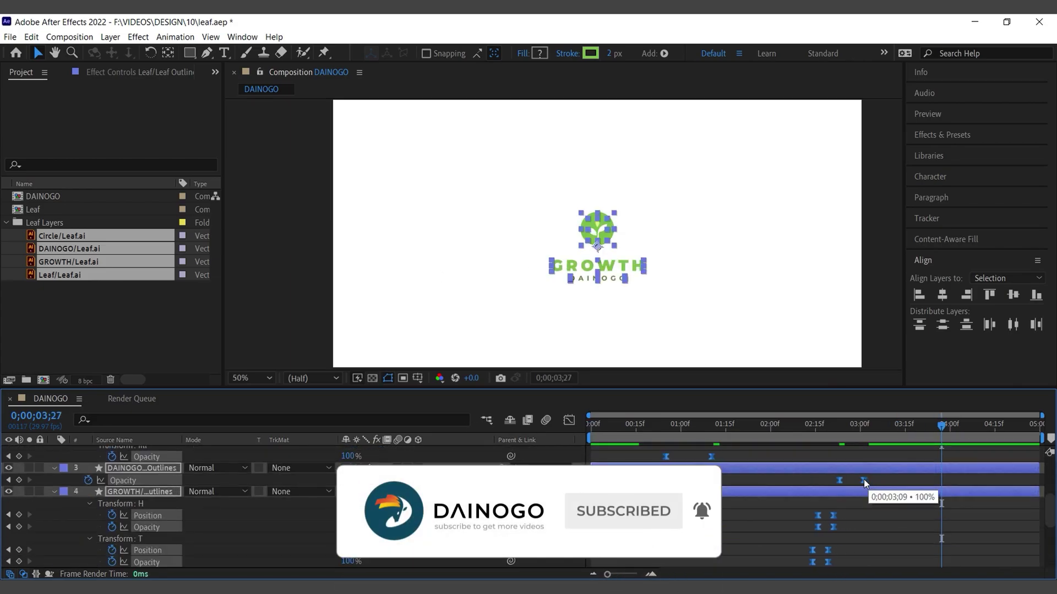
{"action": "key", "text": "space"}
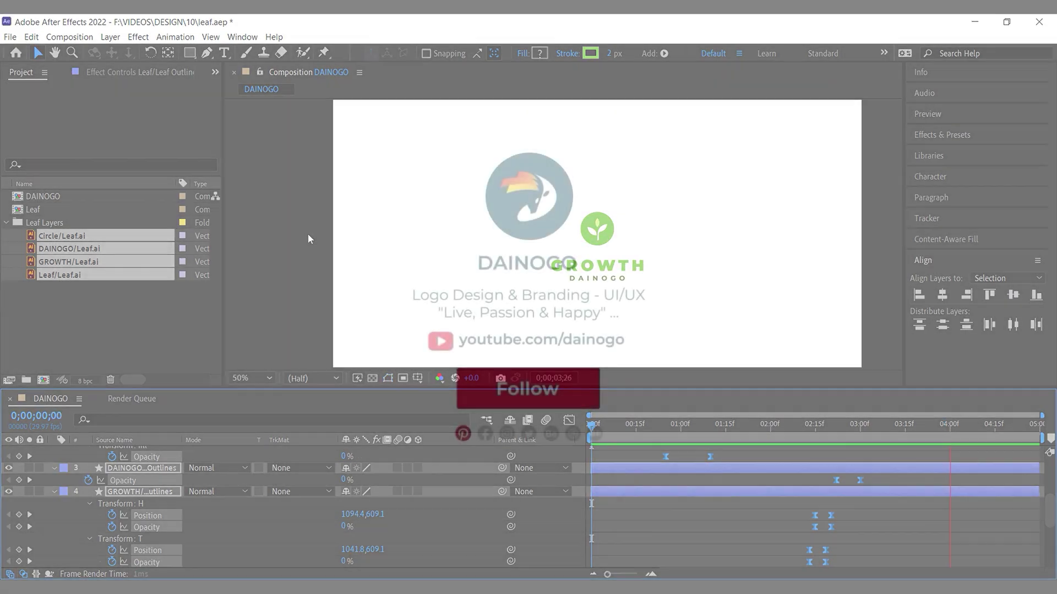